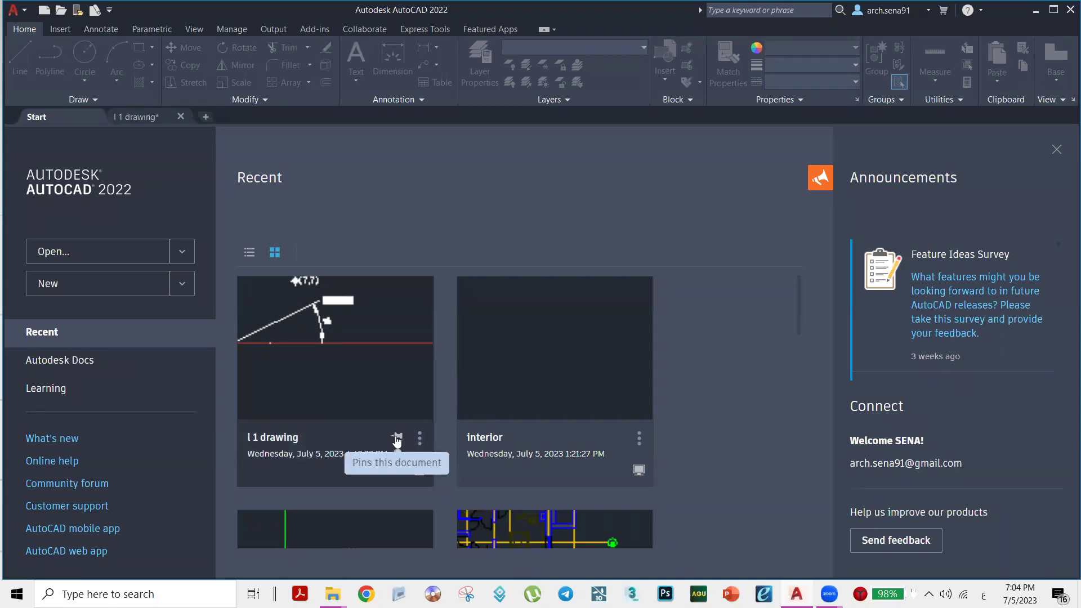
Pin and unpin the recent file l 1 drawing, and switch the recent files to list view and back to thumbnails
{"action": "left_click", "coordinate": [396, 439]}
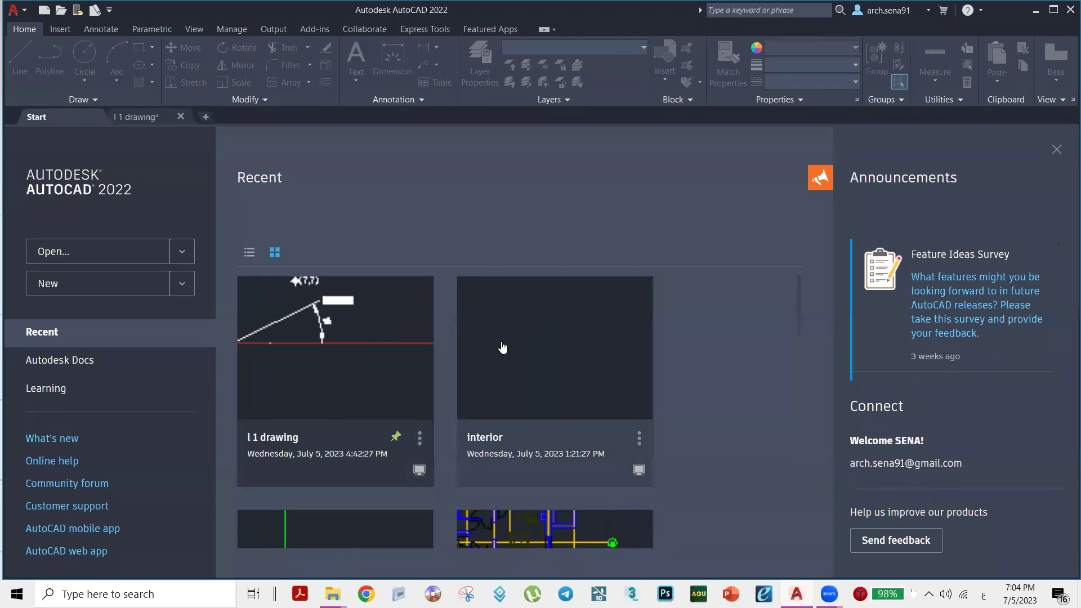
{"action": "left_click", "coordinate": [397, 438]}
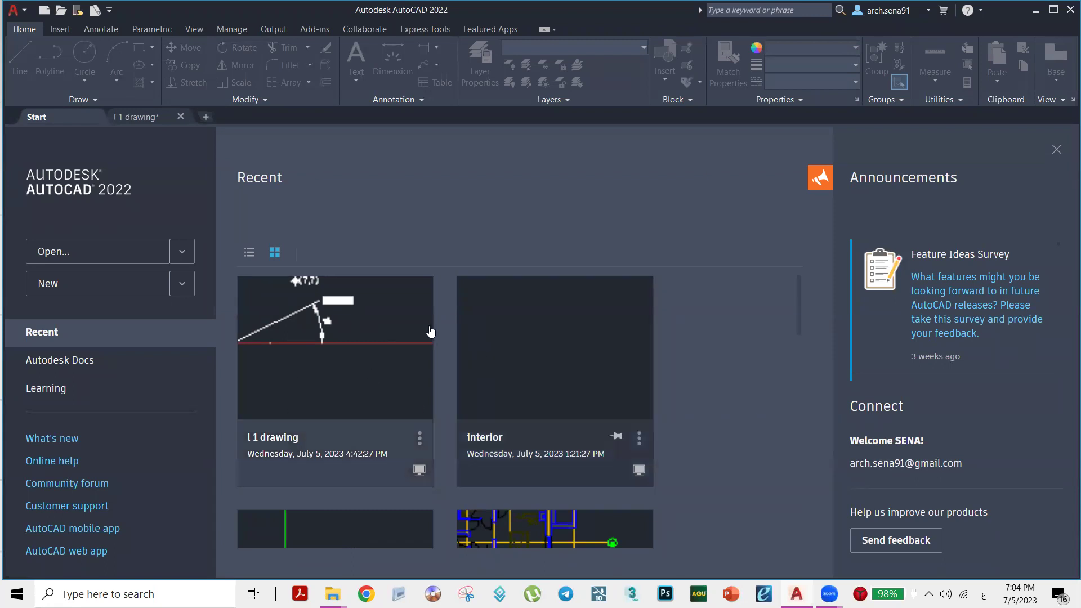
{"action": "left_click", "coordinate": [250, 253]}
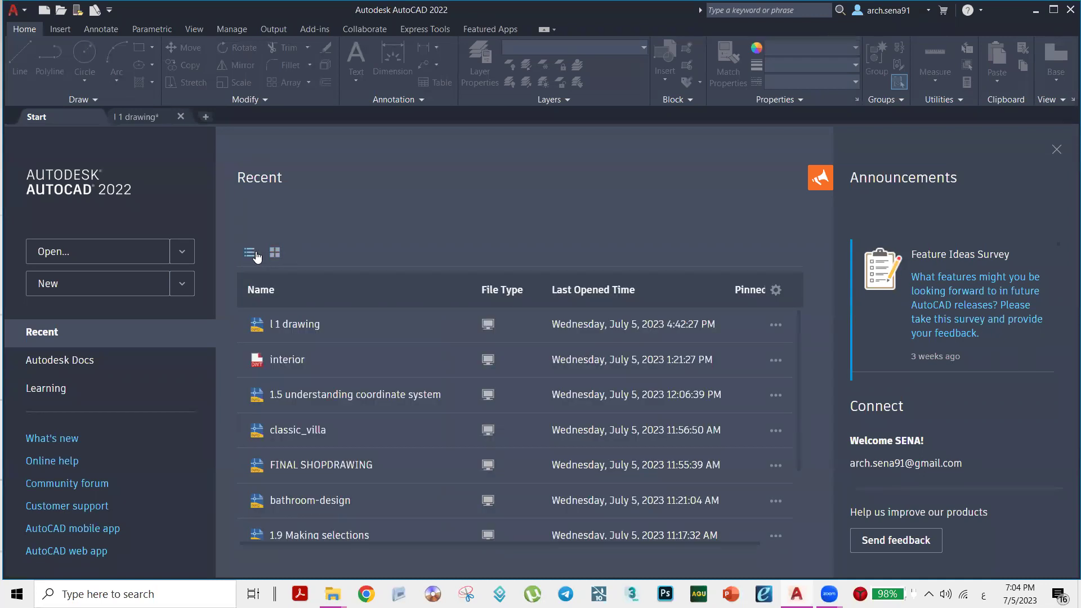
{"action": "left_click", "coordinate": [274, 253]}
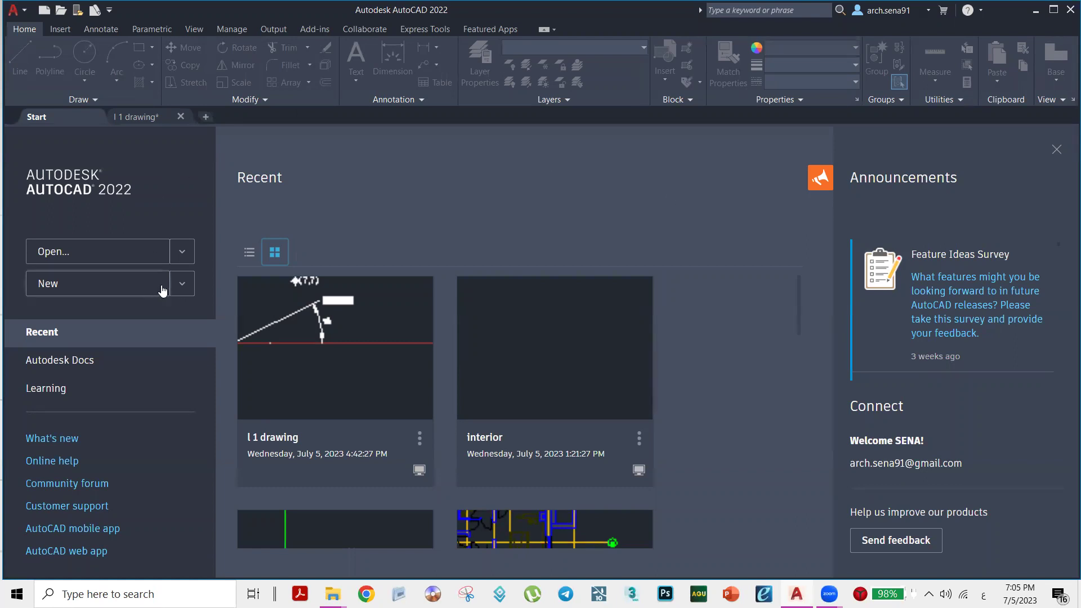
Create a new blank drawing from the start page
{"action": "left_click", "coordinate": [186, 287]}
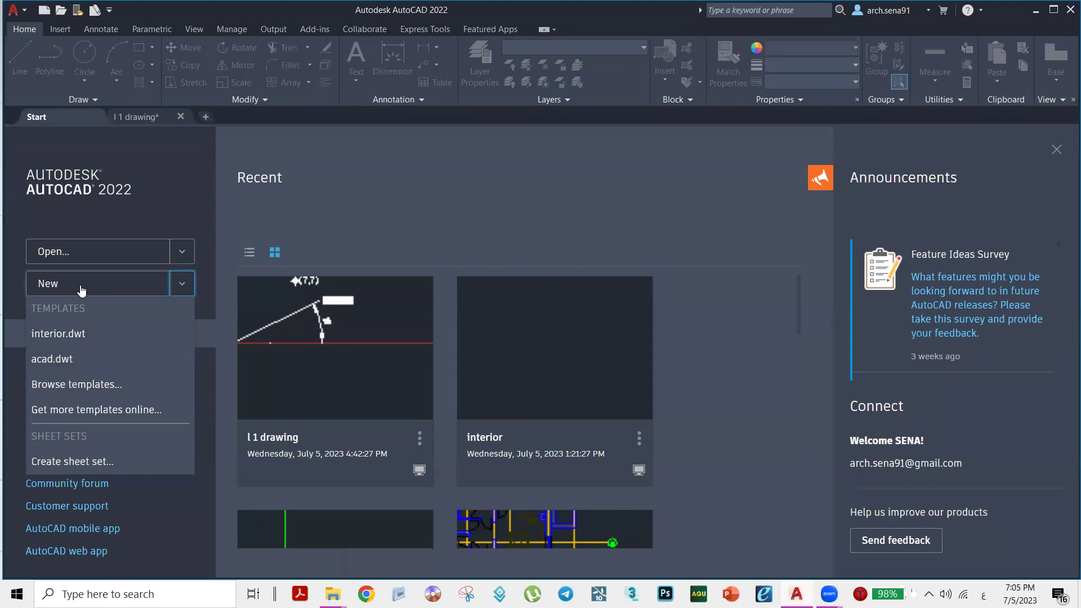
{"action": "left_click", "coordinate": [81, 288]}
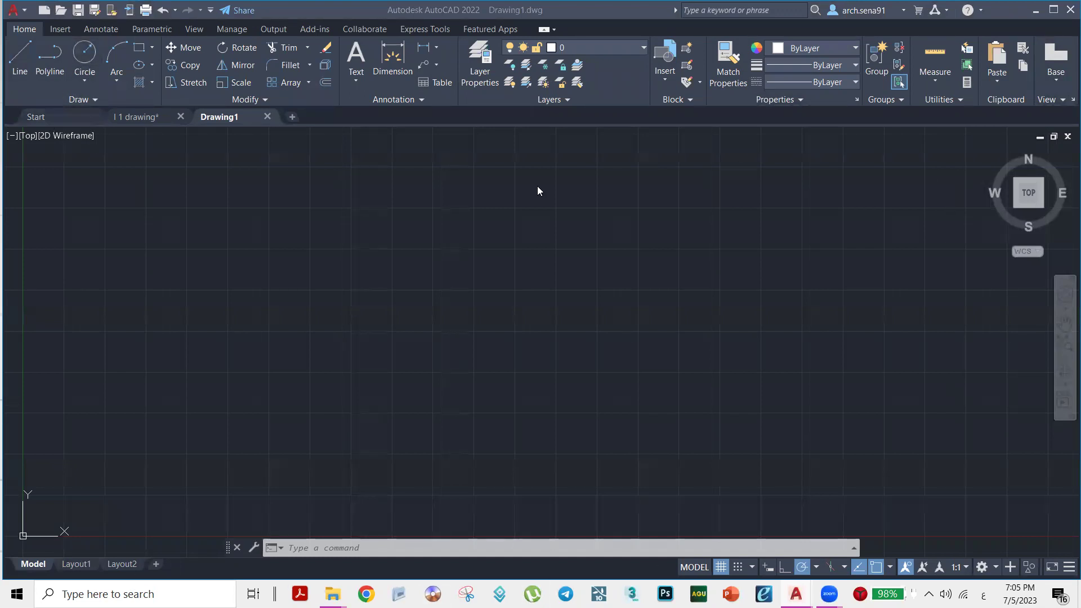
Examine the application's file commands, including the Save As formats and the Export formats
{"action": "left_click", "coordinate": [12, 11]}
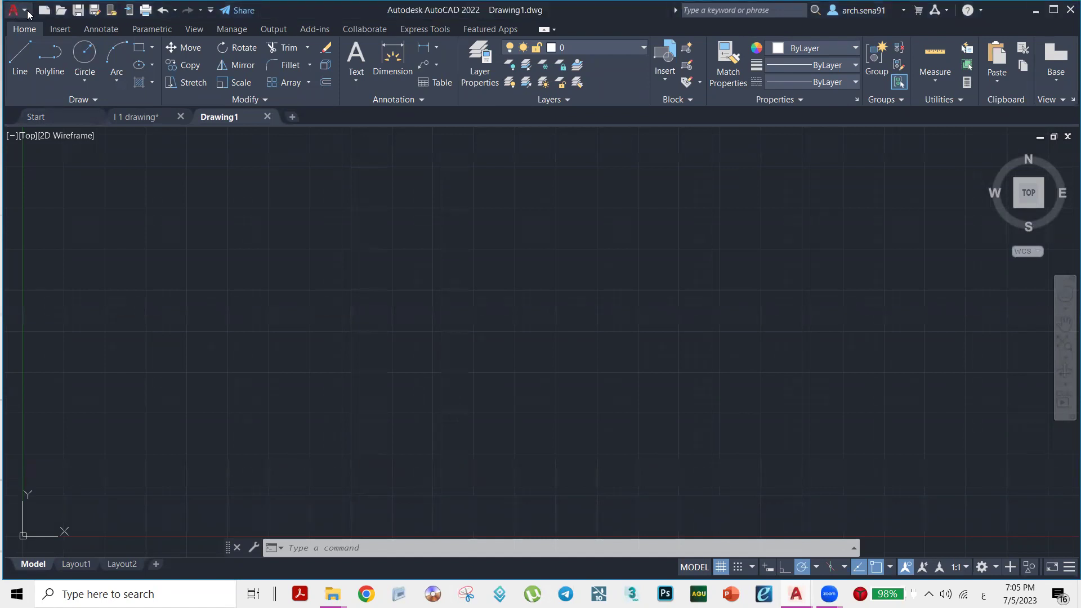
{"action": "left_click", "coordinate": [26, 11]}
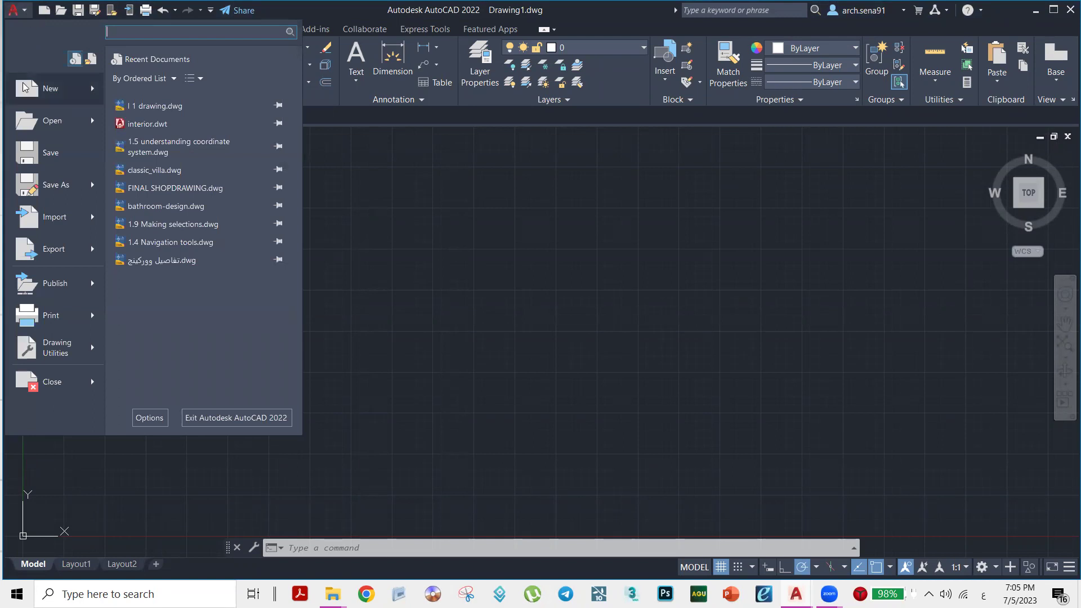
{"action": "mouse_move", "coordinate": [44, 124]}
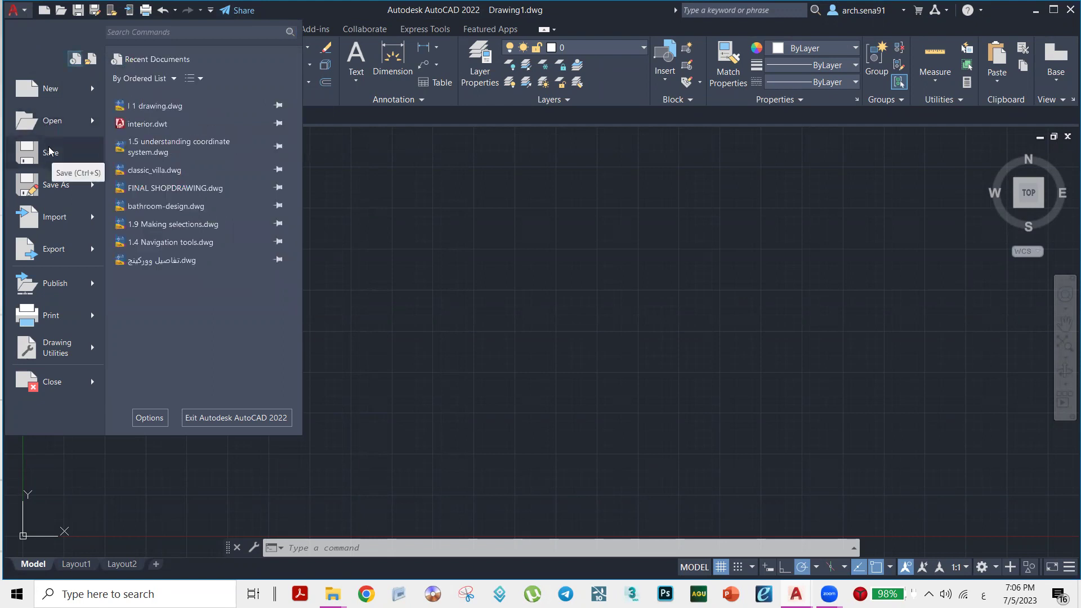
{"action": "mouse_move", "coordinate": [60, 187]}
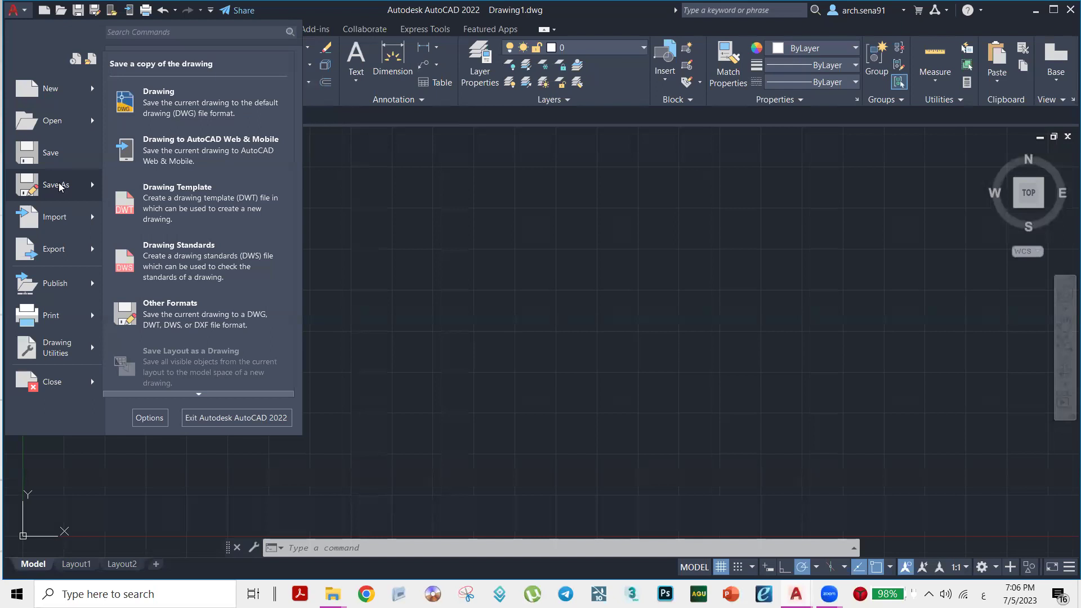
{"action": "mouse_move", "coordinate": [62, 229]}
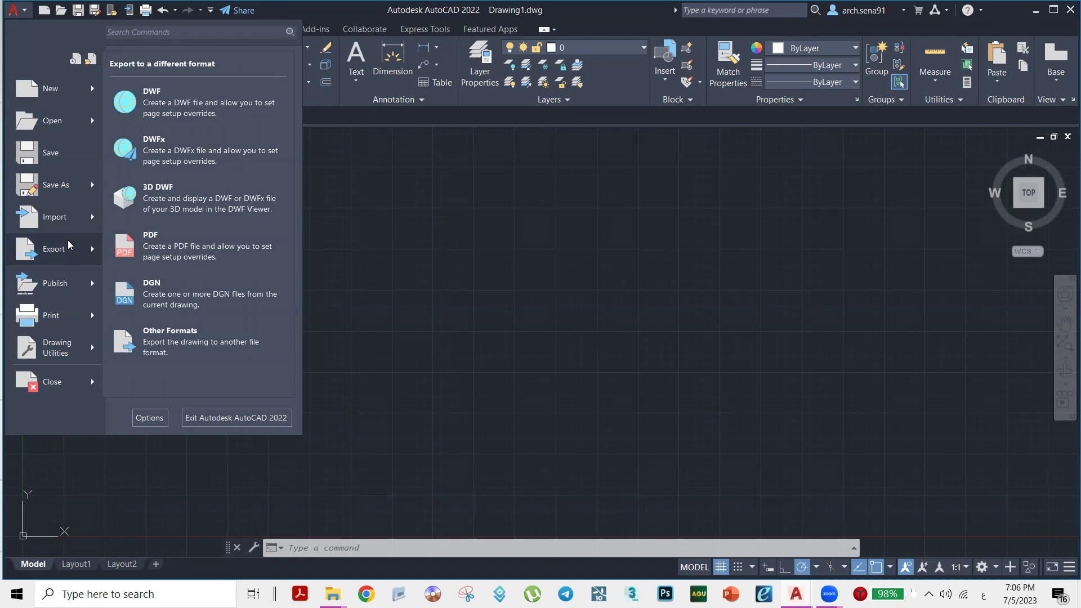
{"action": "mouse_move", "coordinate": [93, 285]}
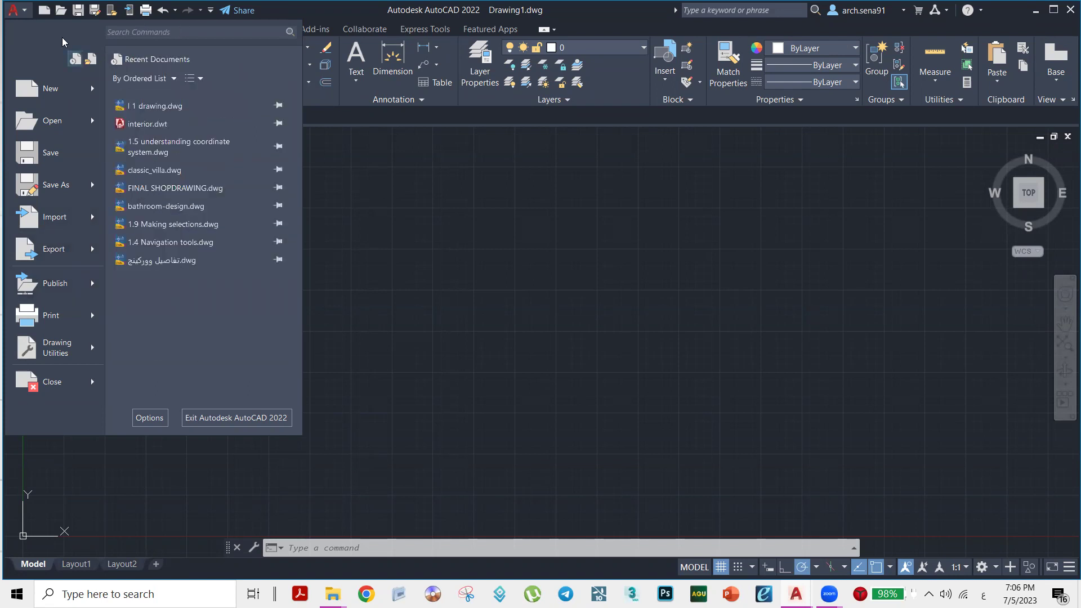
{"action": "left_click", "coordinate": [15, 13]}
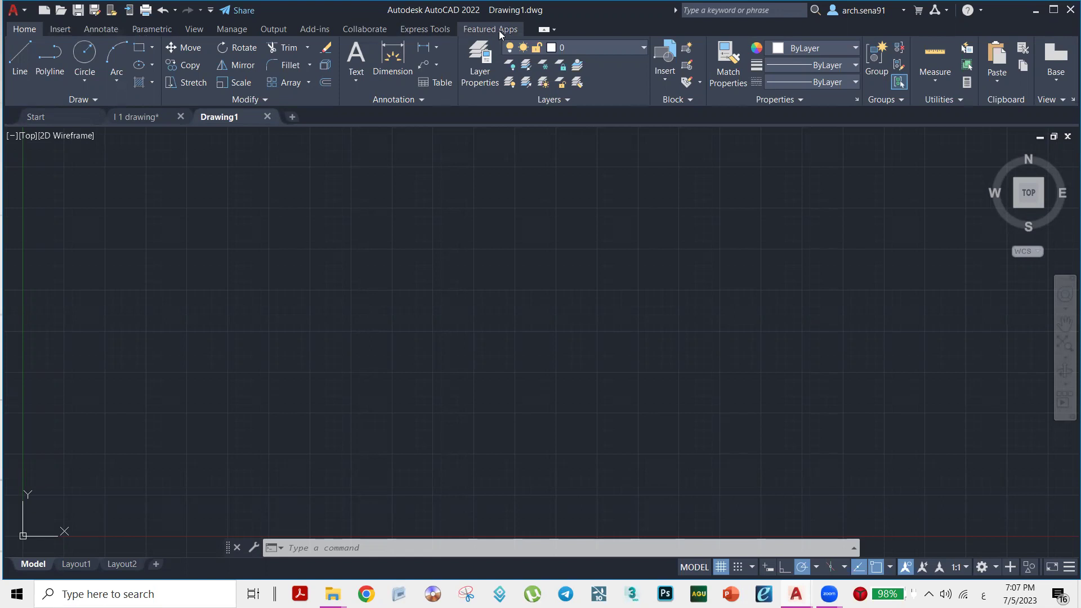
Detach the Draw panel so it floats over the drawing area and return it to the ribbon, two times
{"action": "left_click", "coordinate": [87, 99]}
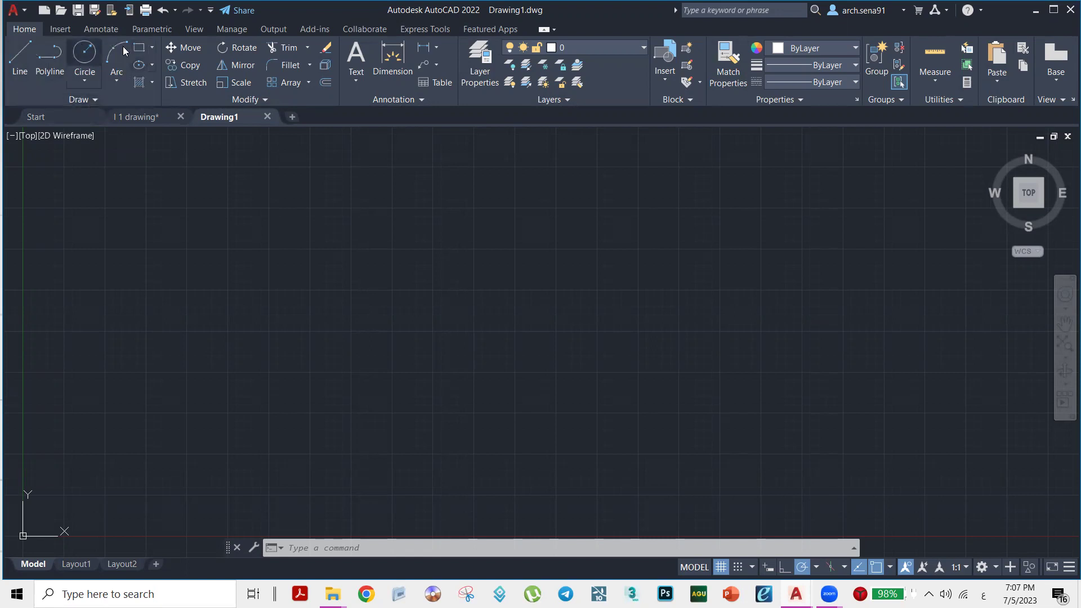
{"action": "left_click", "coordinate": [94, 99]}
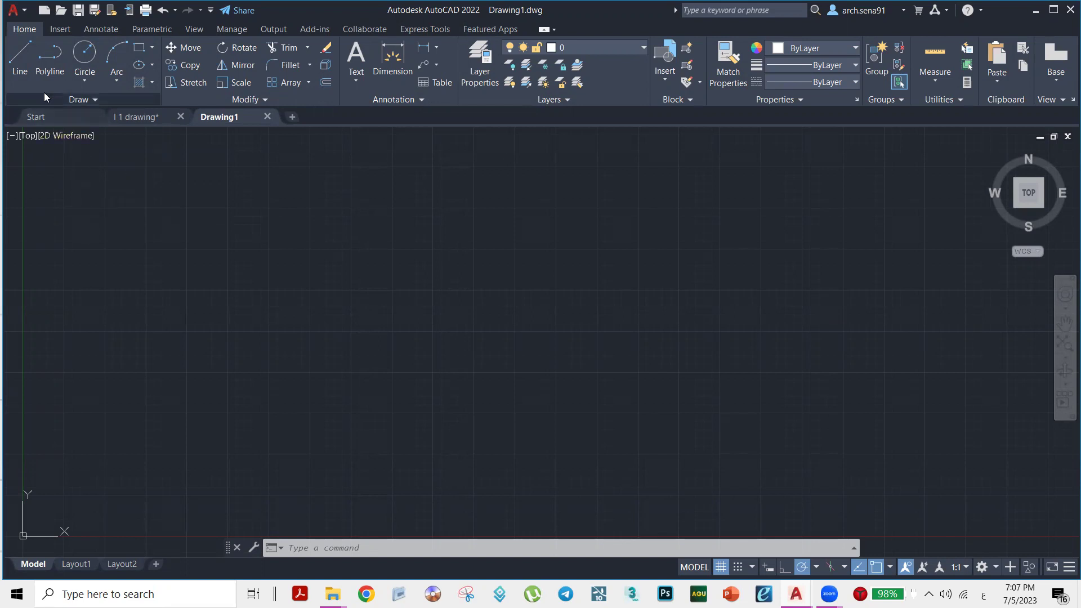
{"action": "left_click", "coordinate": [90, 102]}
{"action": "left_click", "coordinate": [102, 100]}
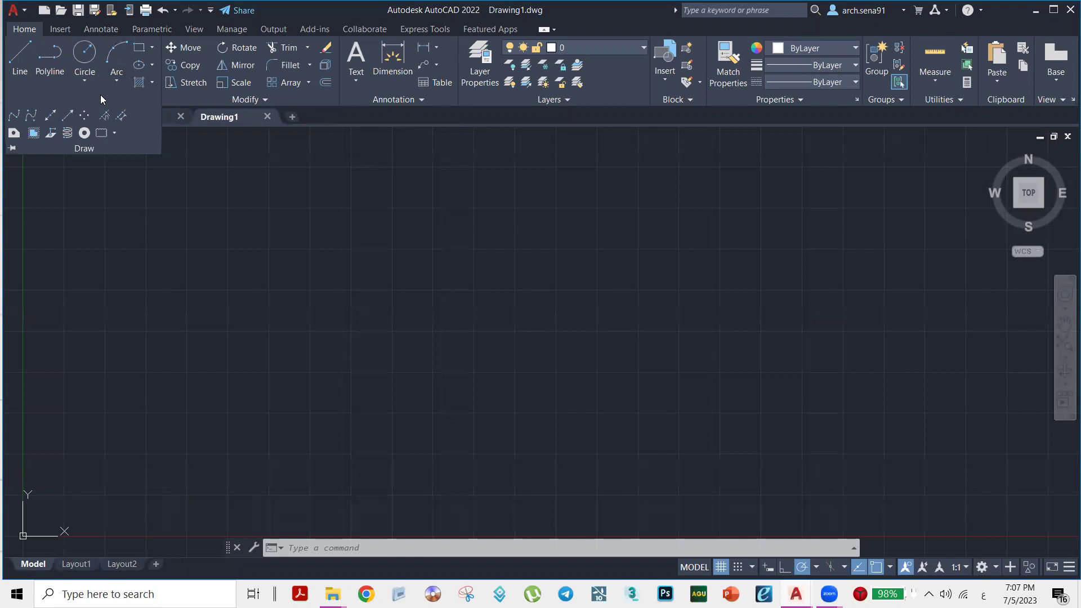
{"action": "mouse_move", "coordinate": [101, 95]}
{"action": "left_mouse_down"}
{"action": "mouse_move", "coordinate": [617, 300]}
{"action": "mouse_move", "coordinate": [769, 299]}
{"action": "left_mouse_up"}
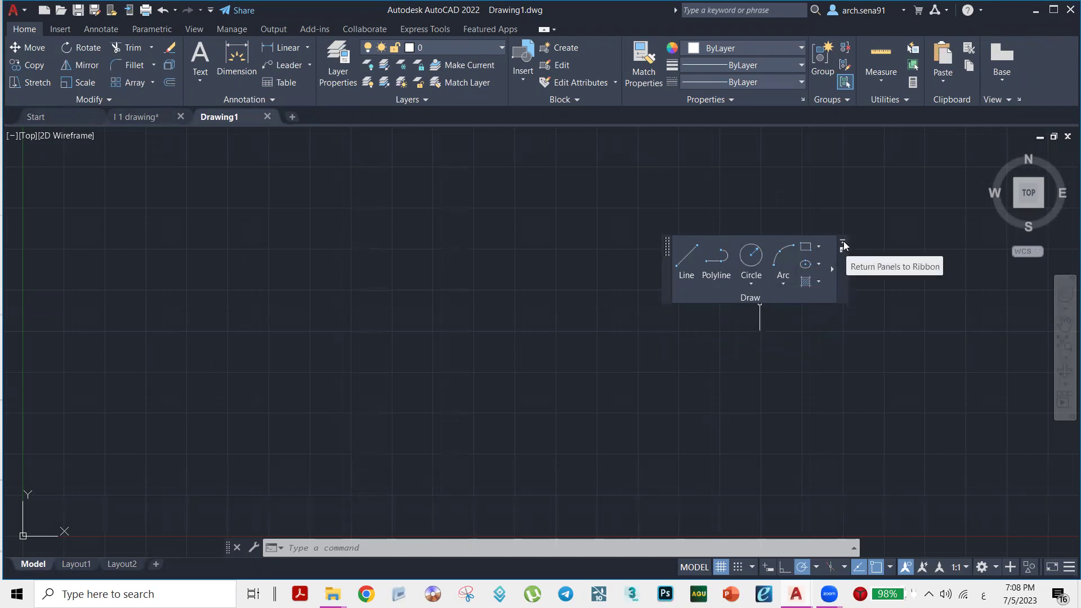
{"action": "left_click", "coordinate": [844, 246]}
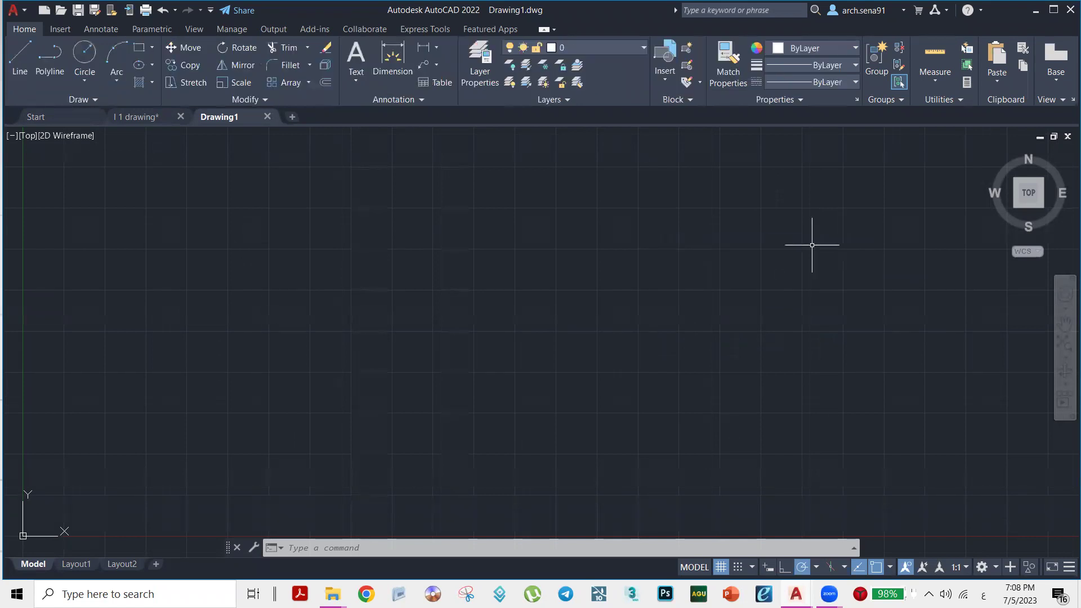
{"action": "left_click", "coordinate": [96, 99]}
{"action": "mouse_move", "coordinate": [98, 95]}
{"action": "left_mouse_down"}
{"action": "mouse_move", "coordinate": [122, 110]}
{"action": "mouse_move", "coordinate": [146, 171]}
{"action": "mouse_move", "coordinate": [701, 290]}
{"action": "left_mouse_up"}
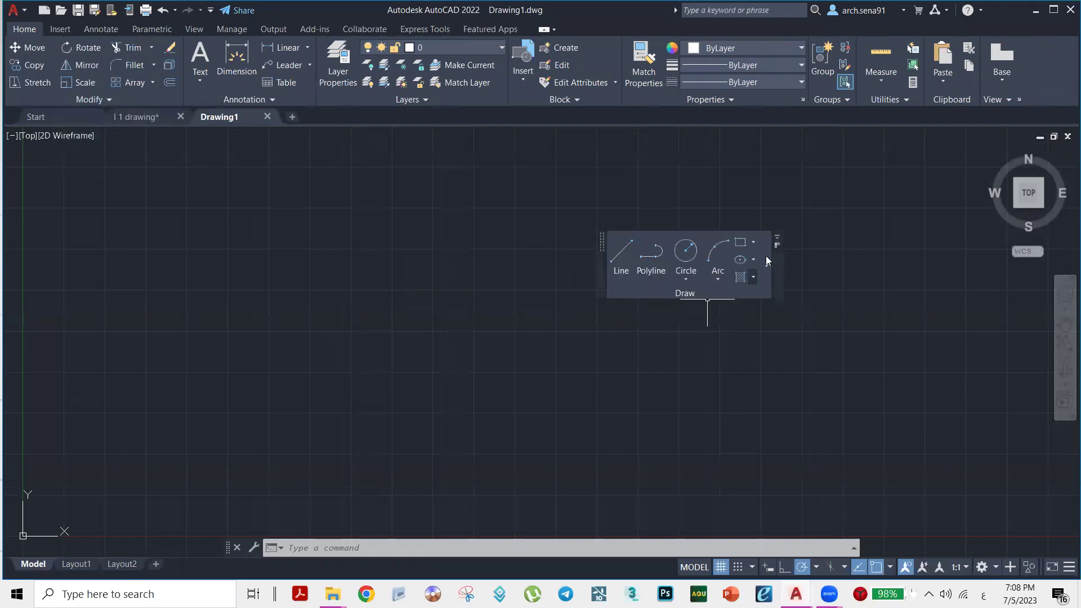
{"action": "left_click", "coordinate": [778, 238]}
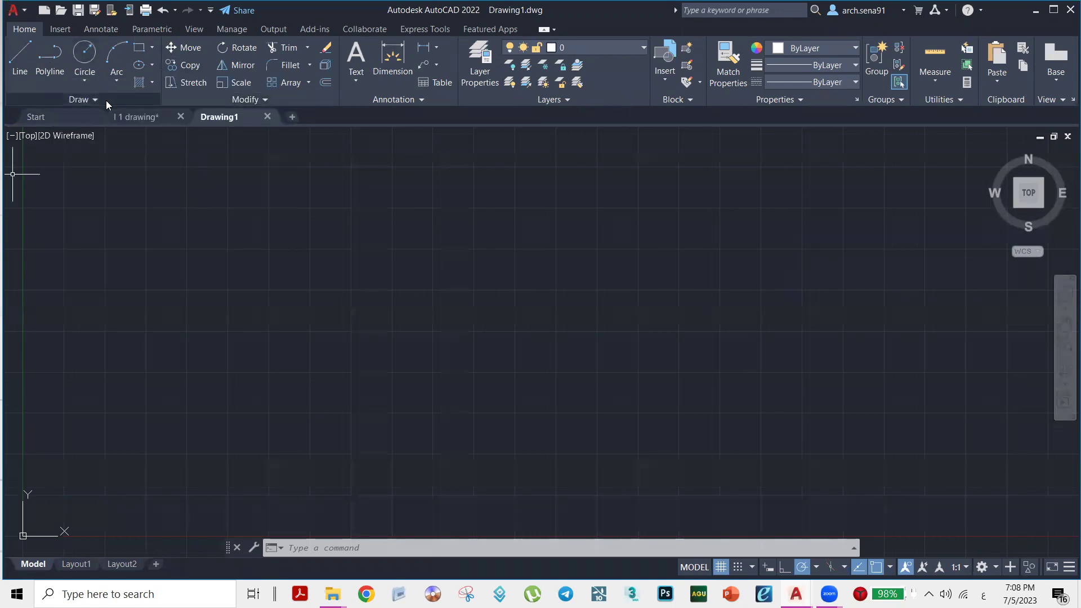
Expand the additional Draw tools, pin them open while picking in the empty drawing area, and release them again
{"action": "left_click", "coordinate": [106, 100]}
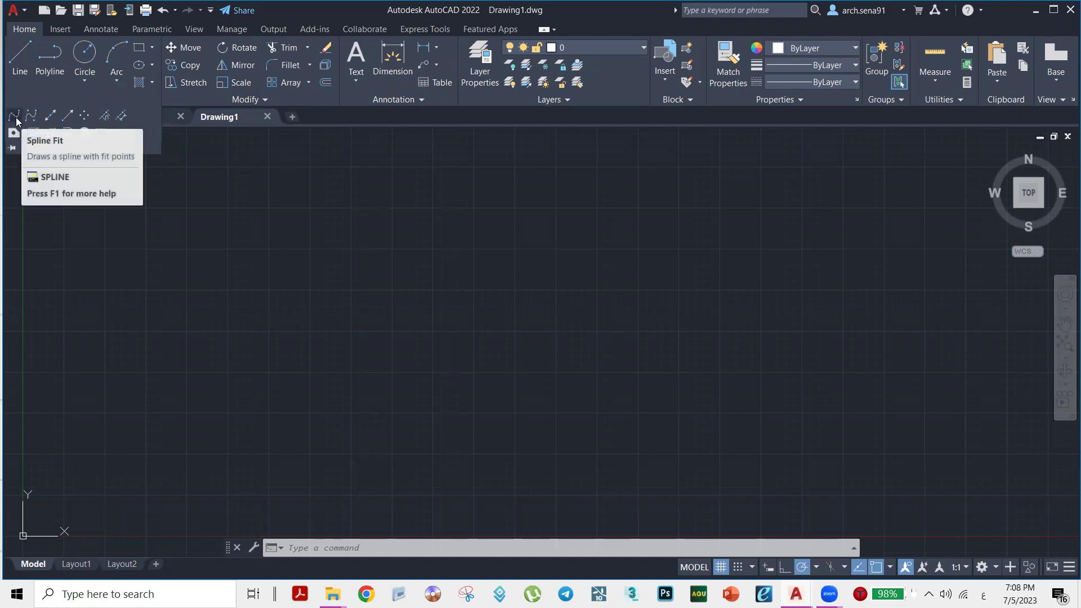
{"action": "left_click", "coordinate": [62, 206]}
{"action": "left_click", "coordinate": [36, 179]}
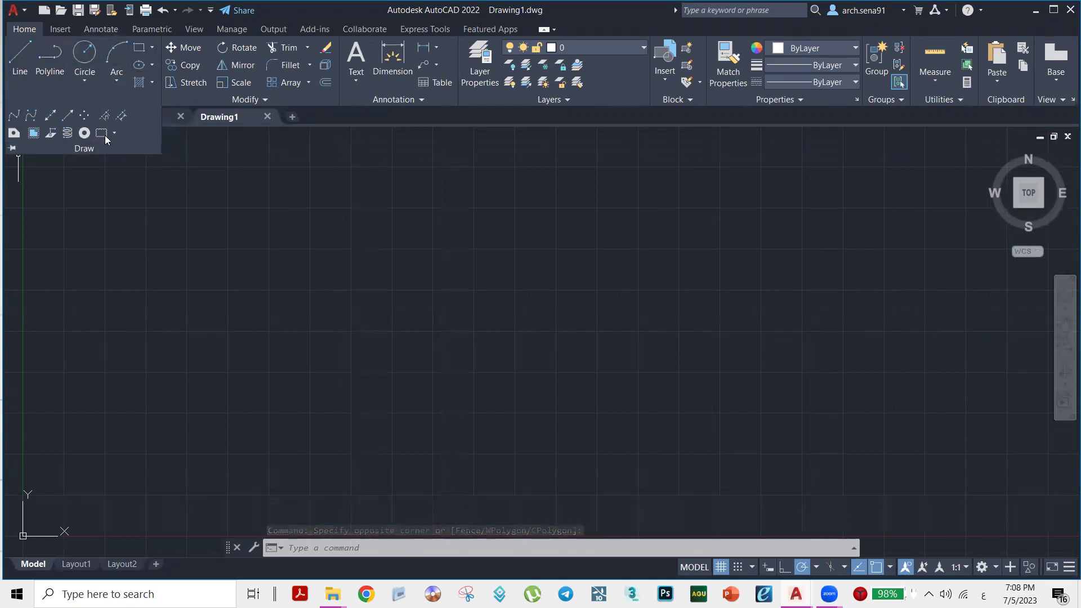
{"action": "left_click", "coordinate": [12, 148]}
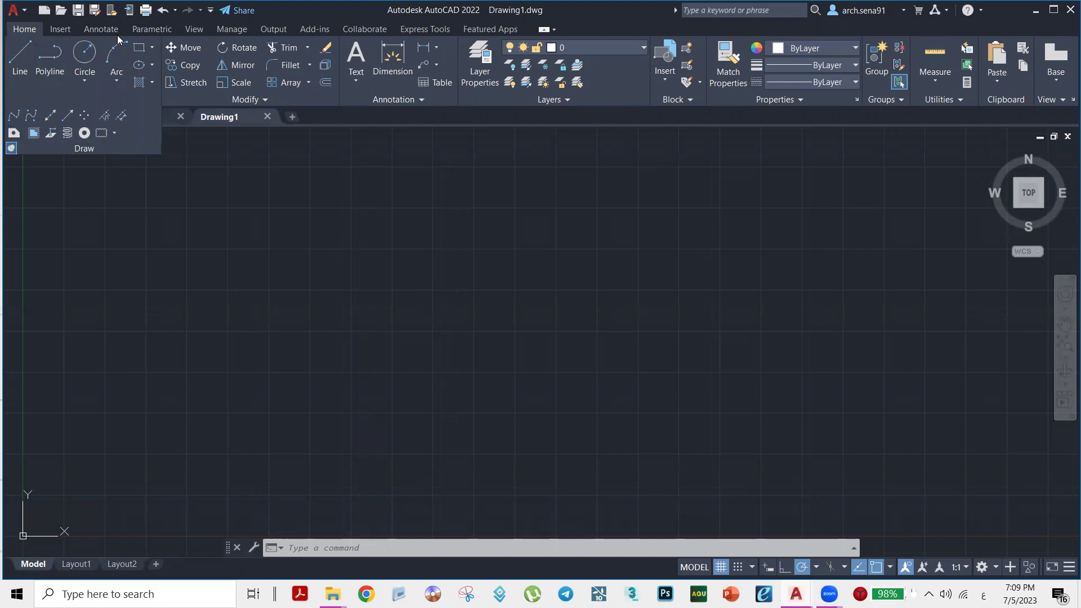
{"action": "left_click", "coordinate": [282, 293]}
{"action": "left_click", "coordinate": [138, 461]}
{"action": "left_click", "coordinate": [834, 376]}
{"action": "left_click", "coordinate": [723, 220]}
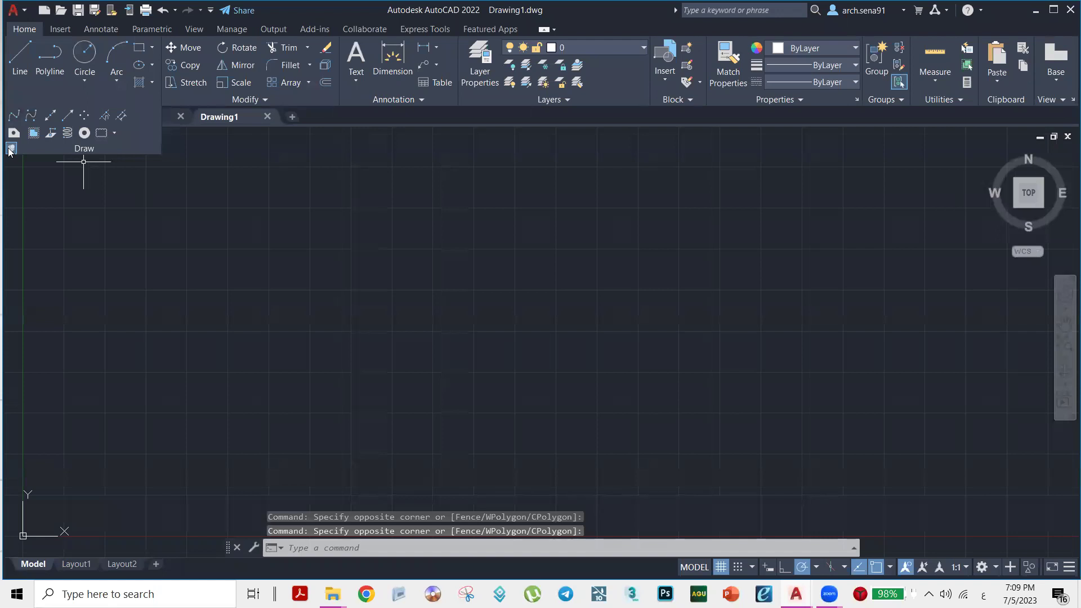
{"action": "left_click", "coordinate": [133, 263]}
{"action": "left_click", "coordinate": [176, 355]}
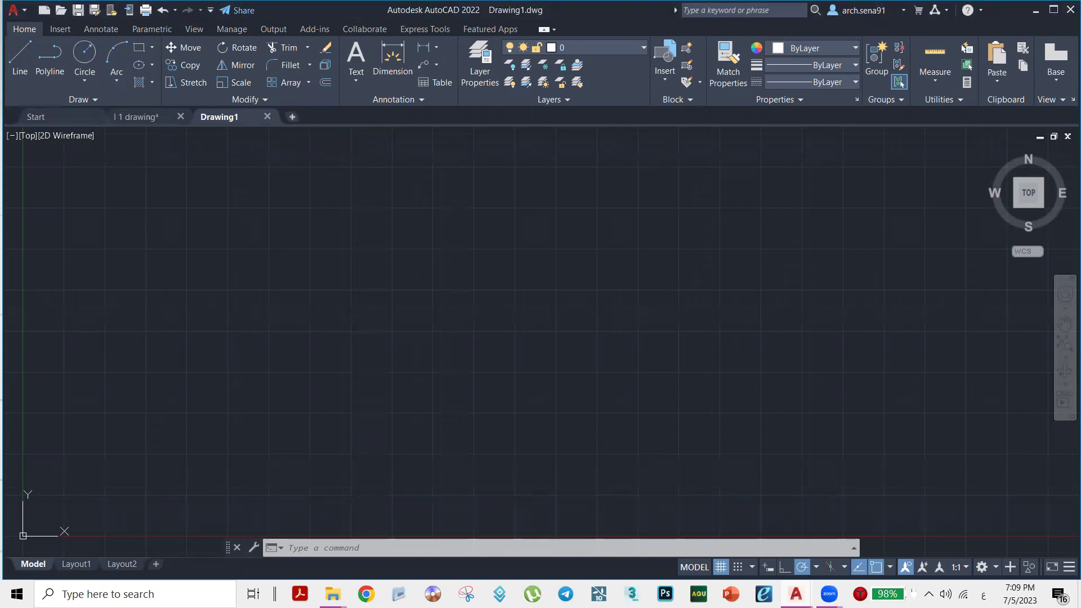
Open a second blank drawing alongside Drawing1 and close it again
{"action": "left_click", "coordinate": [293, 117]}
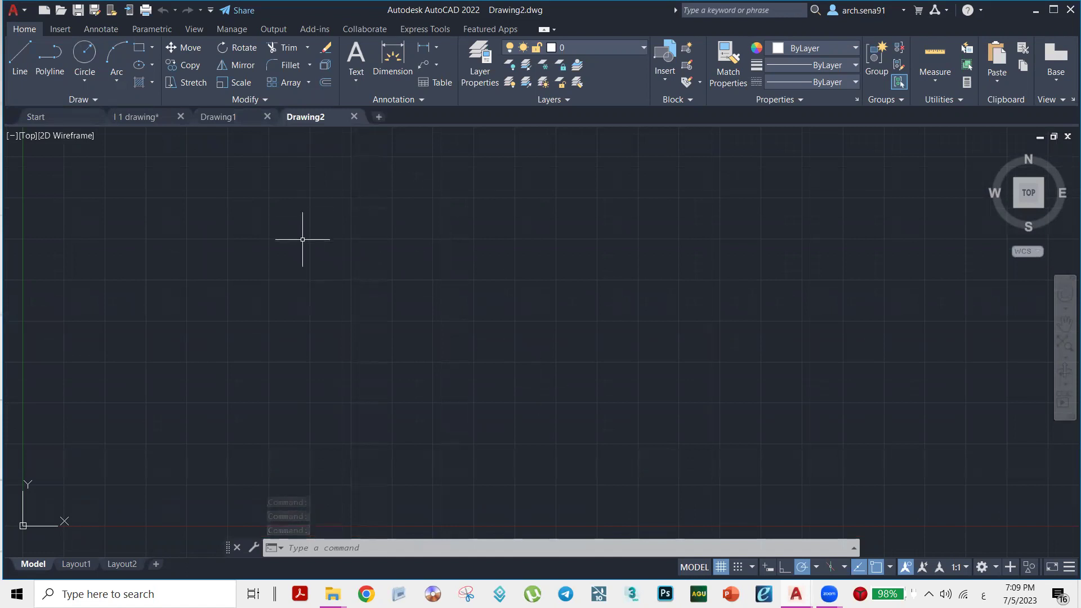
{"action": "left_click", "coordinate": [354, 116]}
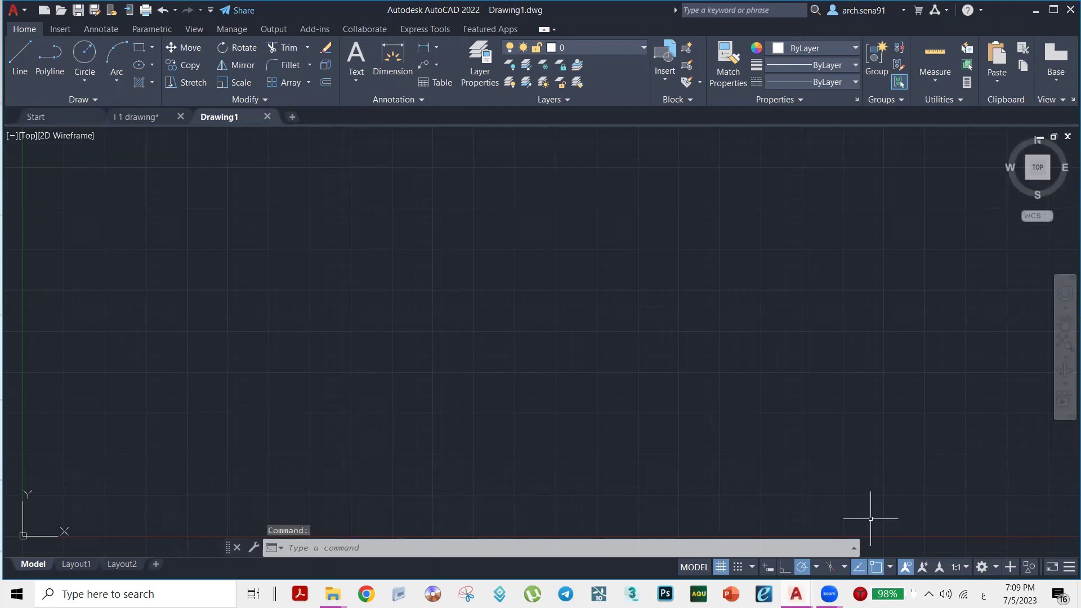
Draw a single horizontal line in the left-centre of the drawing area with the Line tool
{"action": "mouse_move", "coordinate": [1056, 199]}
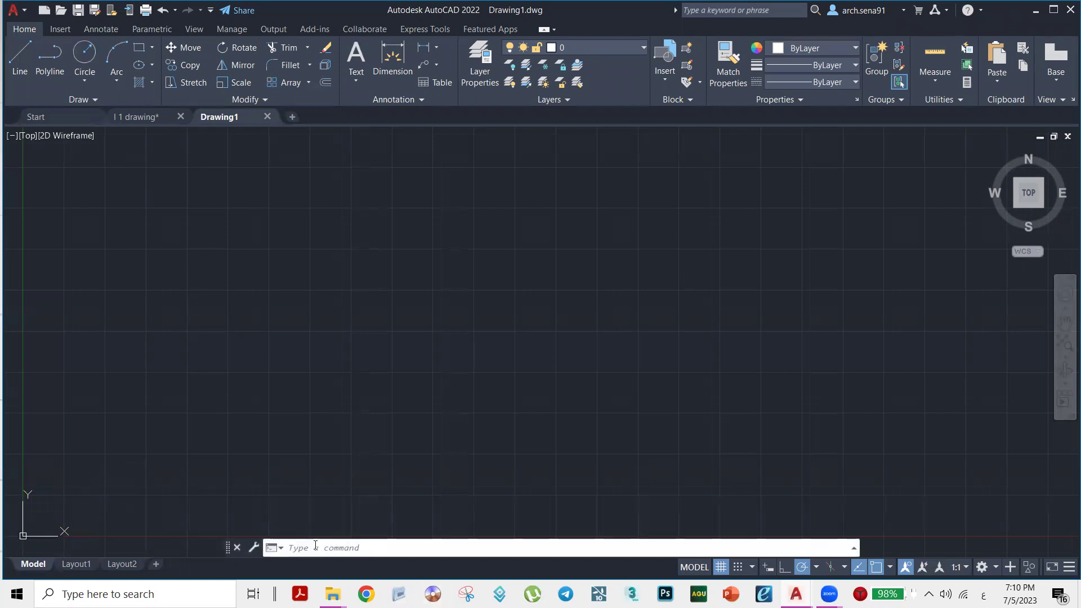
{"action": "left_click", "coordinate": [298, 547]}
{"action": "left_click", "coordinate": [13, 60]}
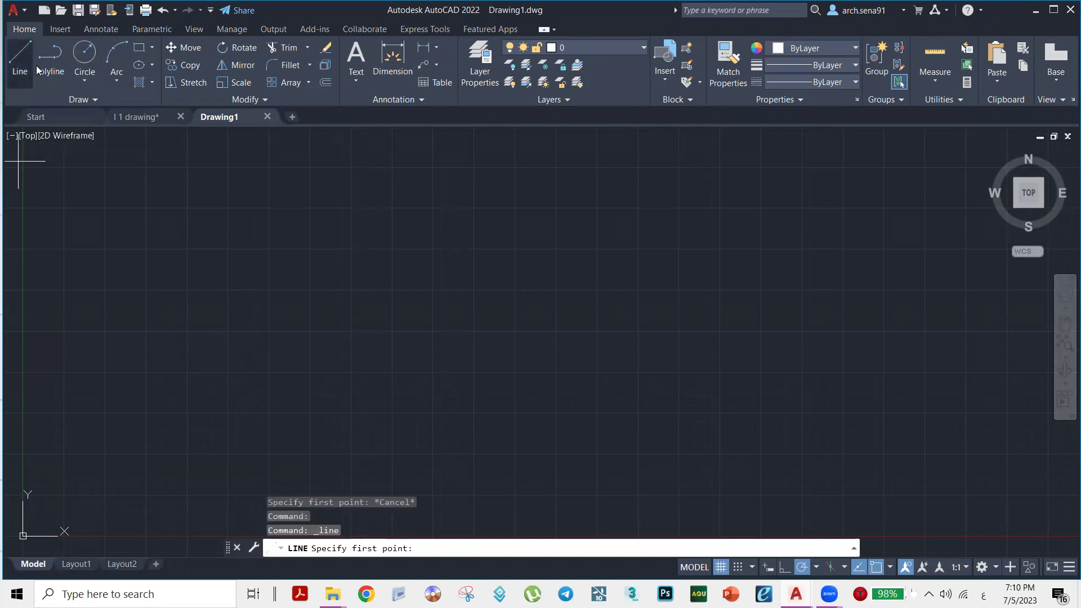
{"action": "left_click", "coordinate": [273, 294]}
{"action": "left_click", "coordinate": [477, 294]}
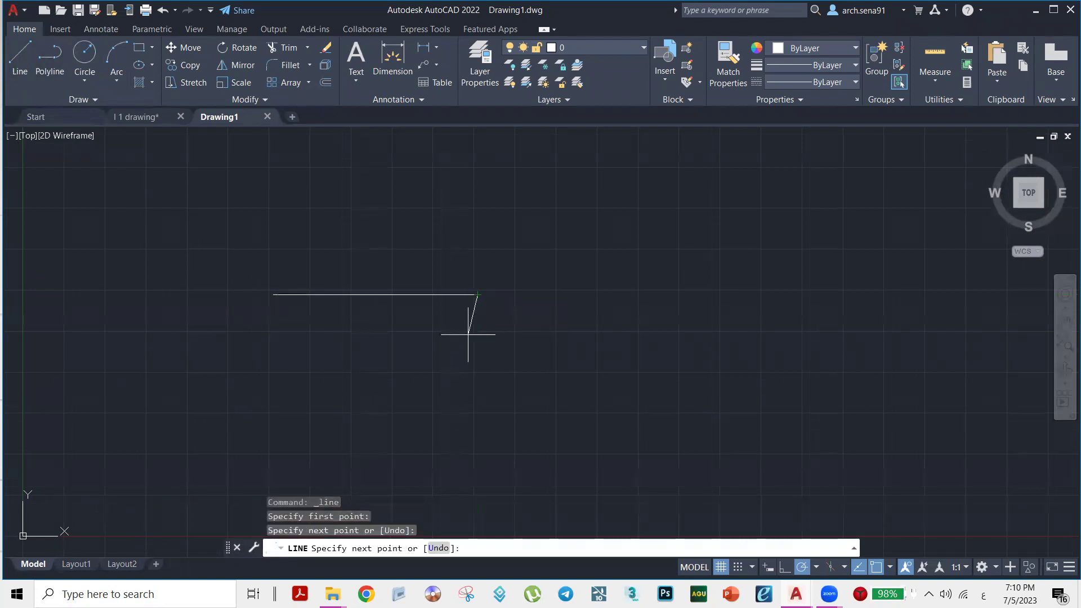
{"action": "key", "text": "Escape"}
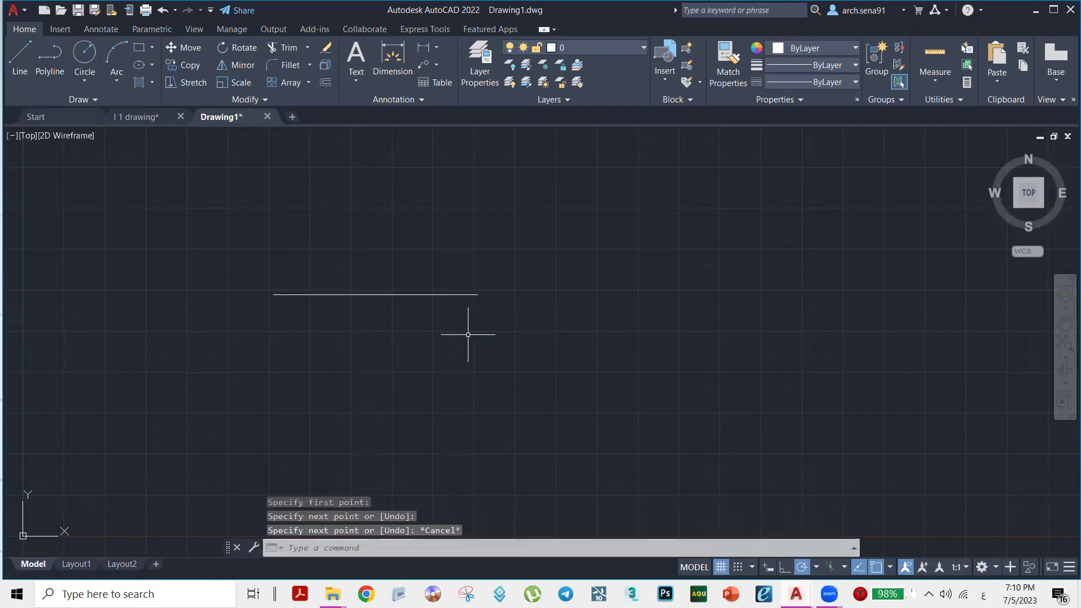
Draw a second, slightly longer horizontal line below the first with the LINE command, starting beneath its left end
{"action": "left_click", "coordinate": [373, 547]}
{"action": "type", "text": "line"}
{"action": "key", "text": "Return"}
{"action": "left_click", "coordinate": [273, 353]}
{"action": "left_click", "coordinate": [490, 358]}
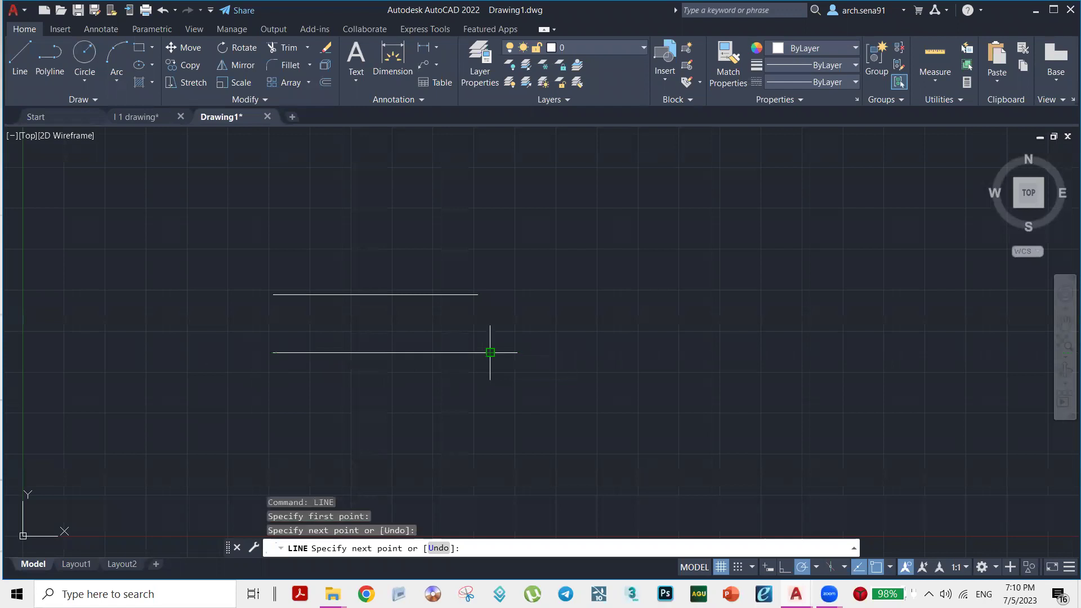
{"action": "key", "text": "Return"}
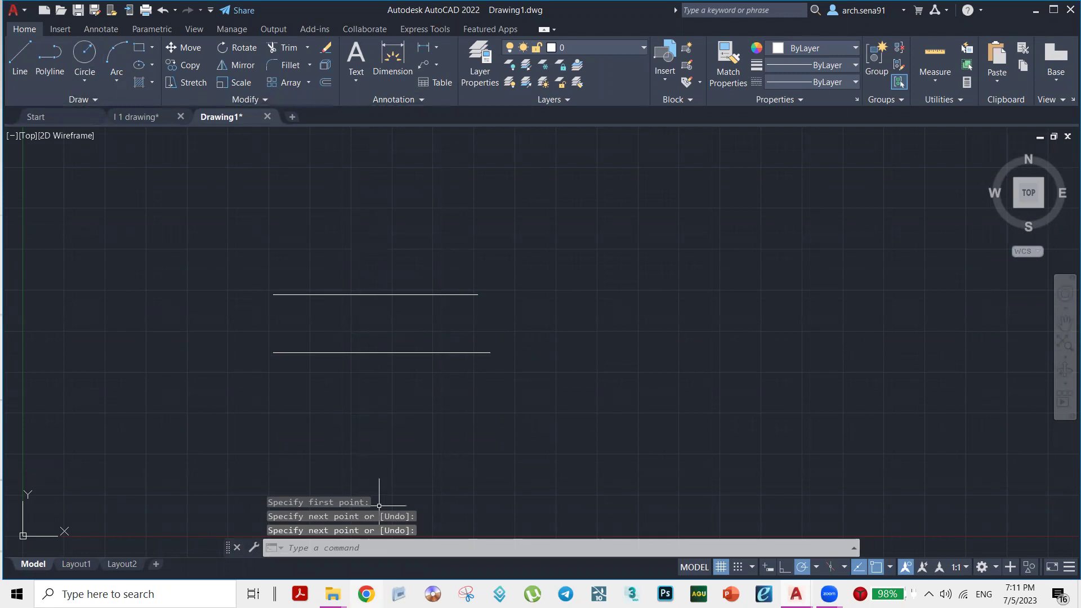
Delete both horizontal lines from Drawing1
{"action": "left_click", "coordinate": [368, 547]}
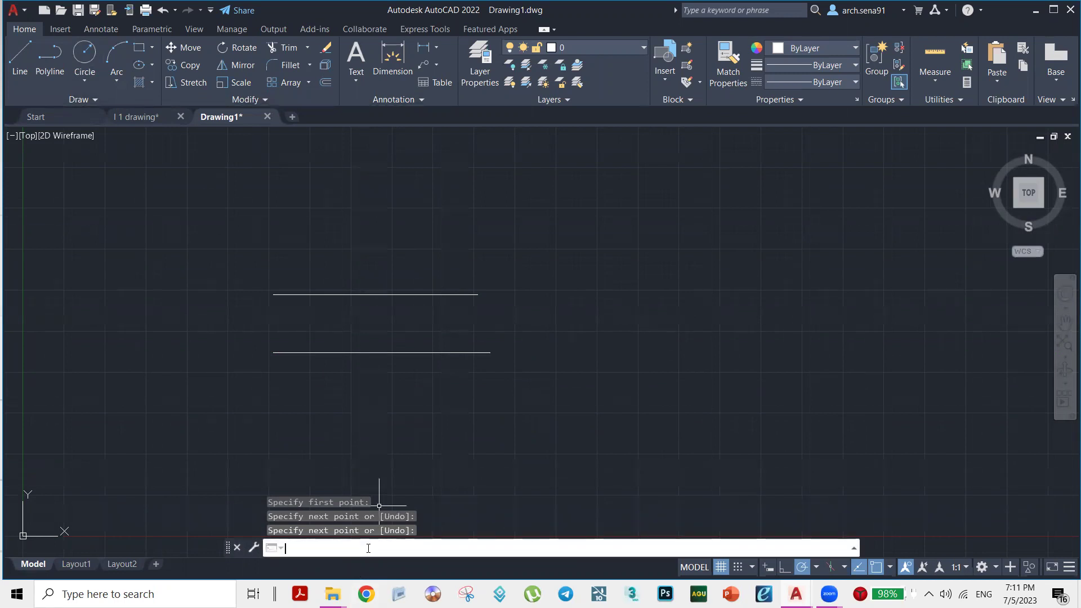
{"action": "left_click_drag", "start_coordinate": [521, 401], "coordinate": [444, 267]}
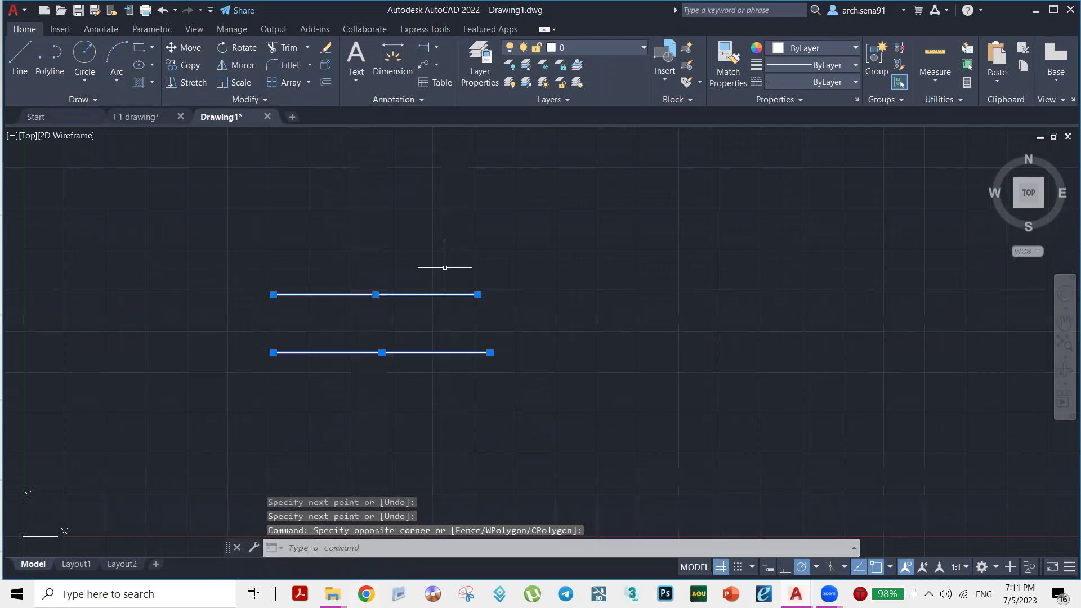
{"action": "key", "text": "Delete"}
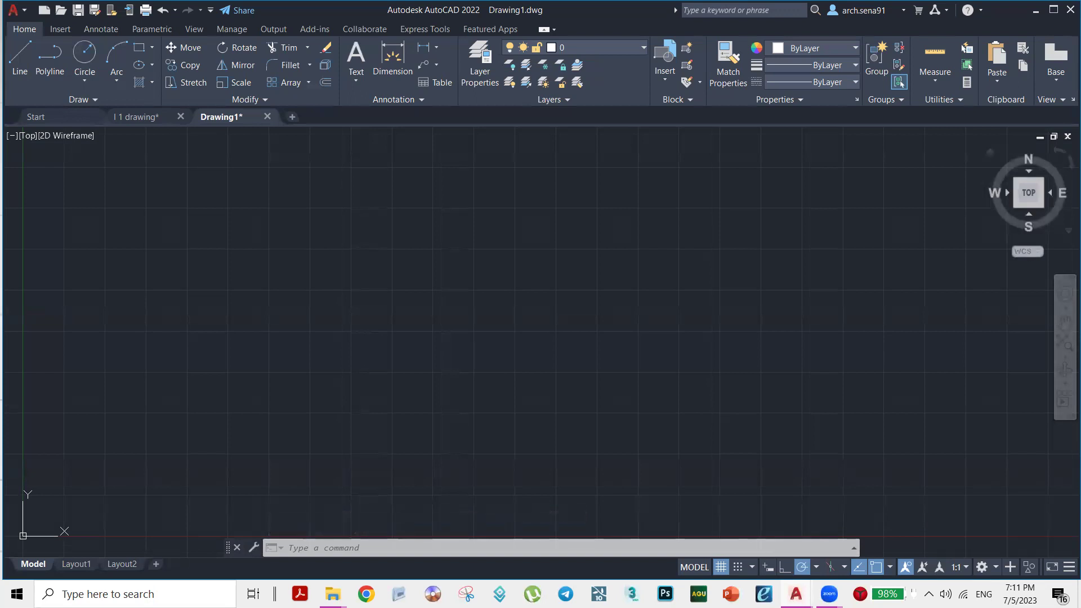
Search the application's commands for "circle", look through the matching circle commands and close the search without starting any
{"action": "left_click", "coordinate": [13, 11]}
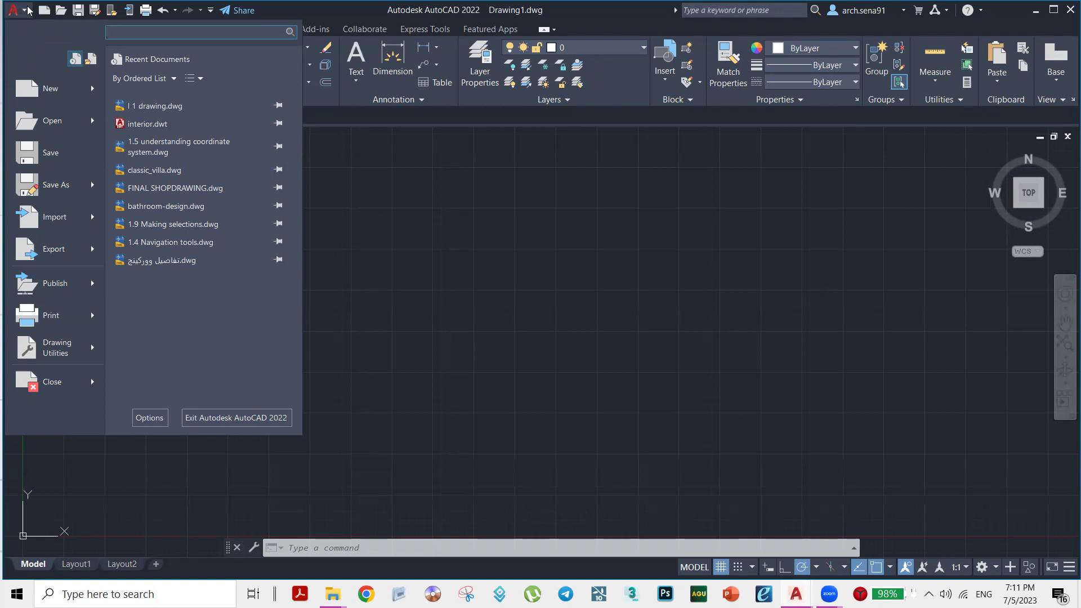
{"action": "left_click", "coordinate": [20, 12]}
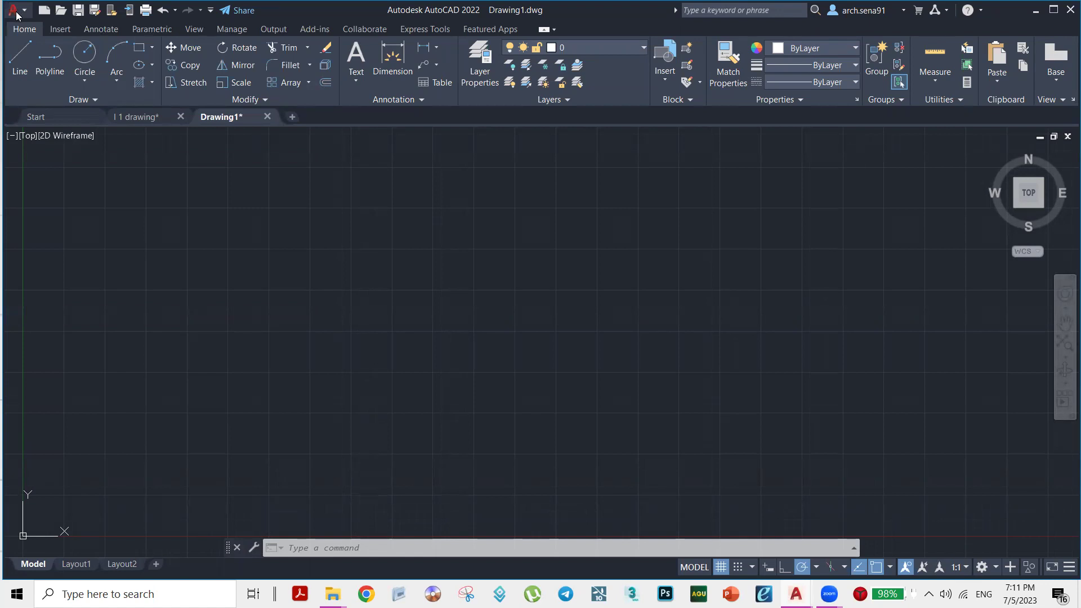
{"action": "left_click", "coordinate": [17, 12]}
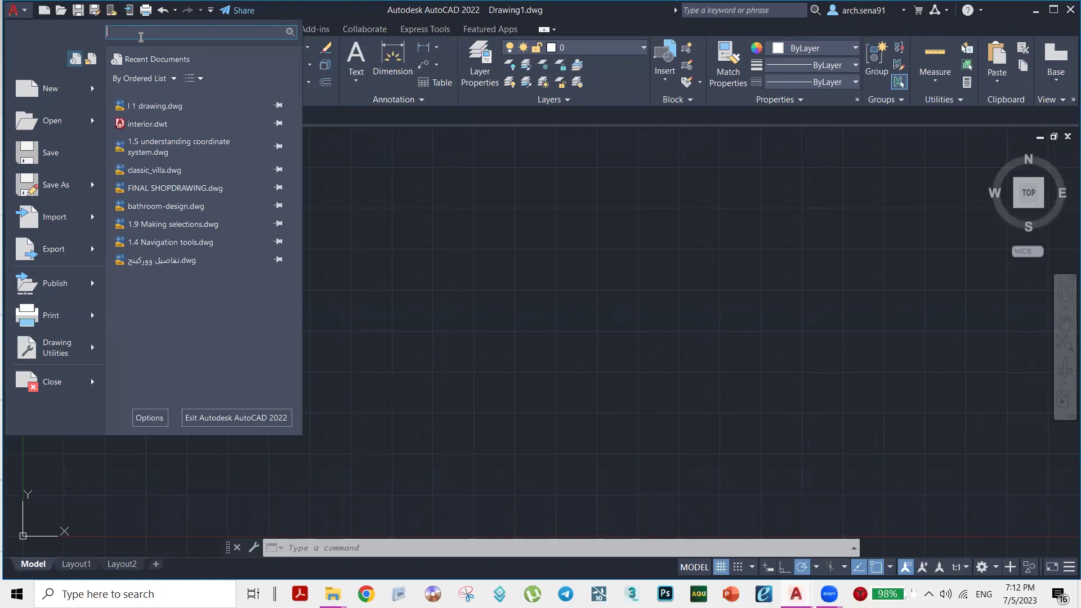
{"action": "type", "text": "circle"}
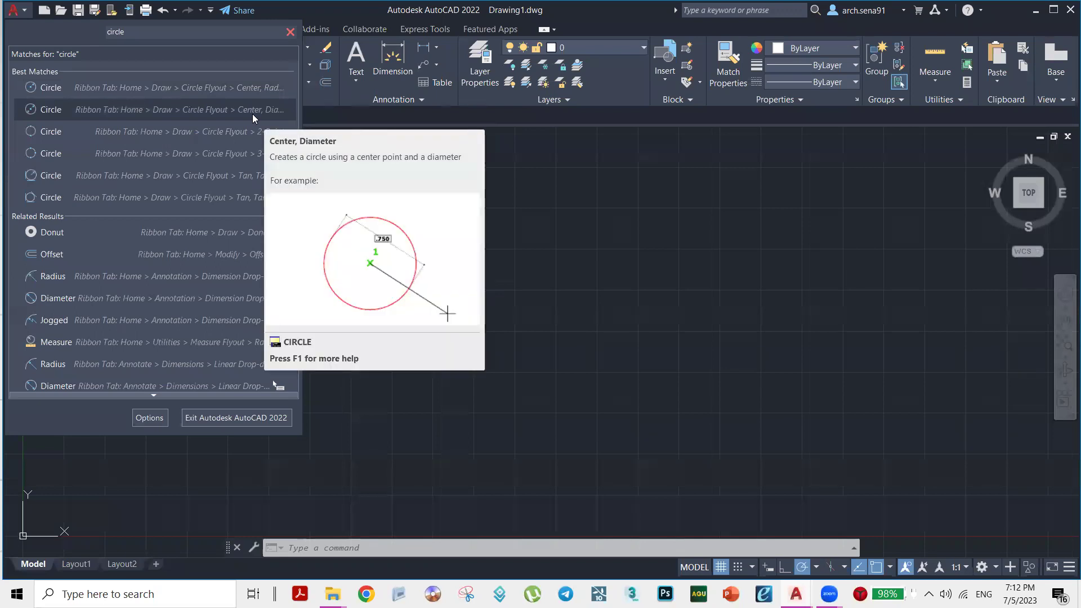
{"action": "key", "text": "Down"}
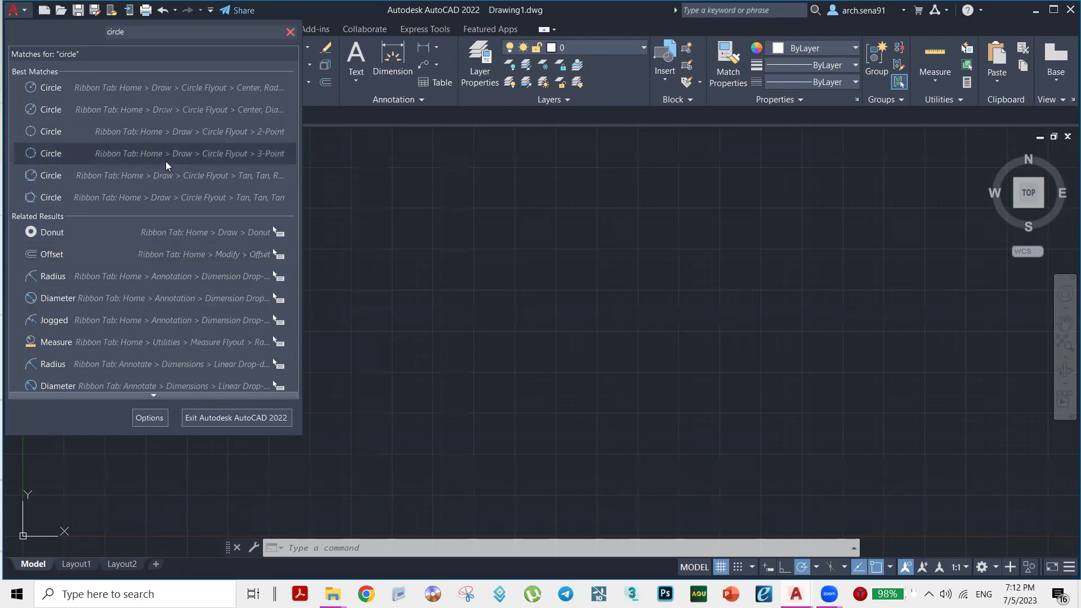
{"action": "scroll", "coordinate": [168, 396], "scroll_direction": "down", "scroll_amount": 1}
{"action": "scroll", "coordinate": [185, 97], "scroll_direction": "up", "scroll_amount": 1}
{"action": "key", "text": "Escape"}
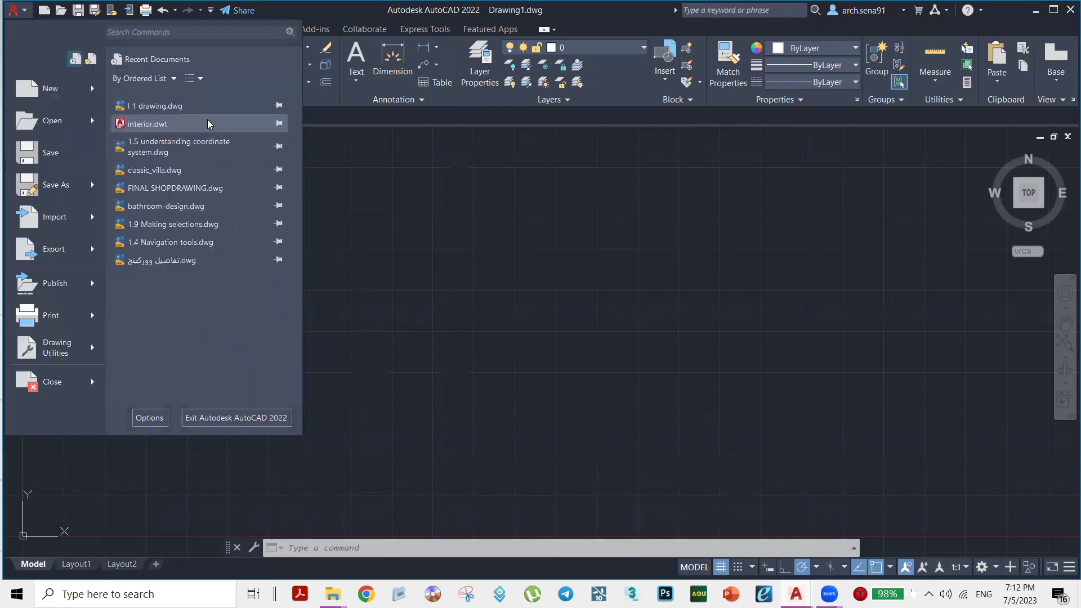
{"action": "left_click", "coordinate": [350, 206]}
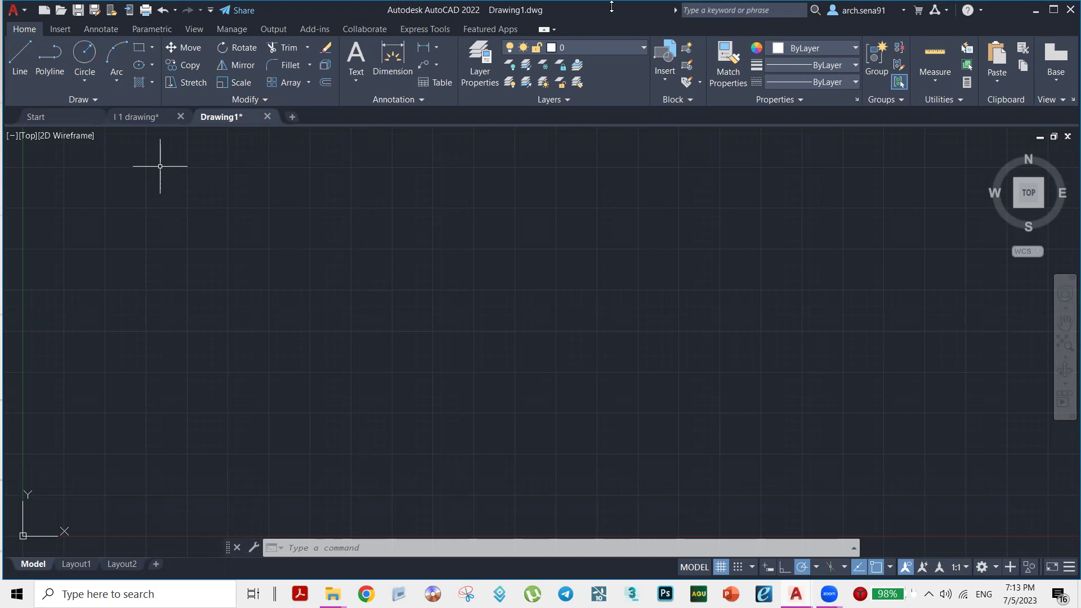
Switch to the l 1 drawing floor plan and examine the dining table with its chairs and the staircase and living area up close
{"action": "left_click", "coordinate": [147, 118]}
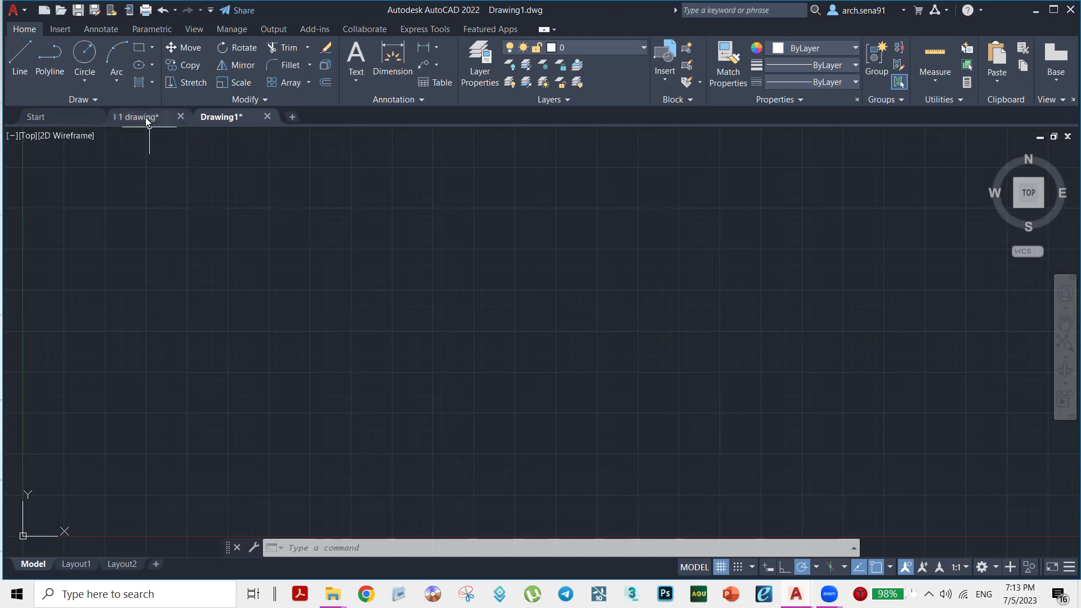
{"action": "scroll", "coordinate": [522, 316], "scroll_direction": "up", "scroll_amount": 3}
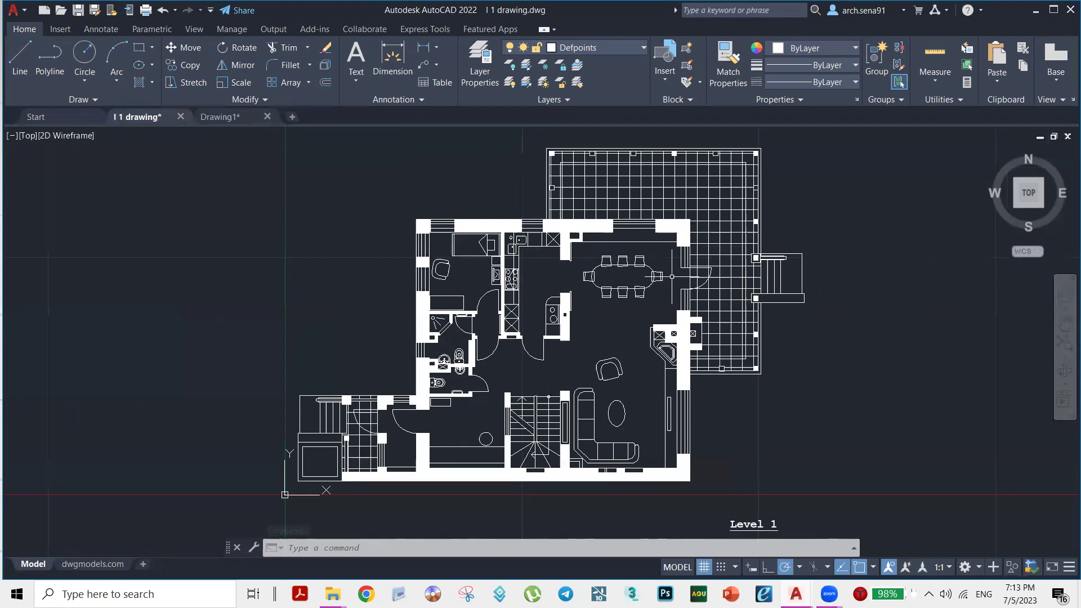
{"action": "middle_click_drag", "start_coordinate": [735, 250], "coordinate": [761, 268]}
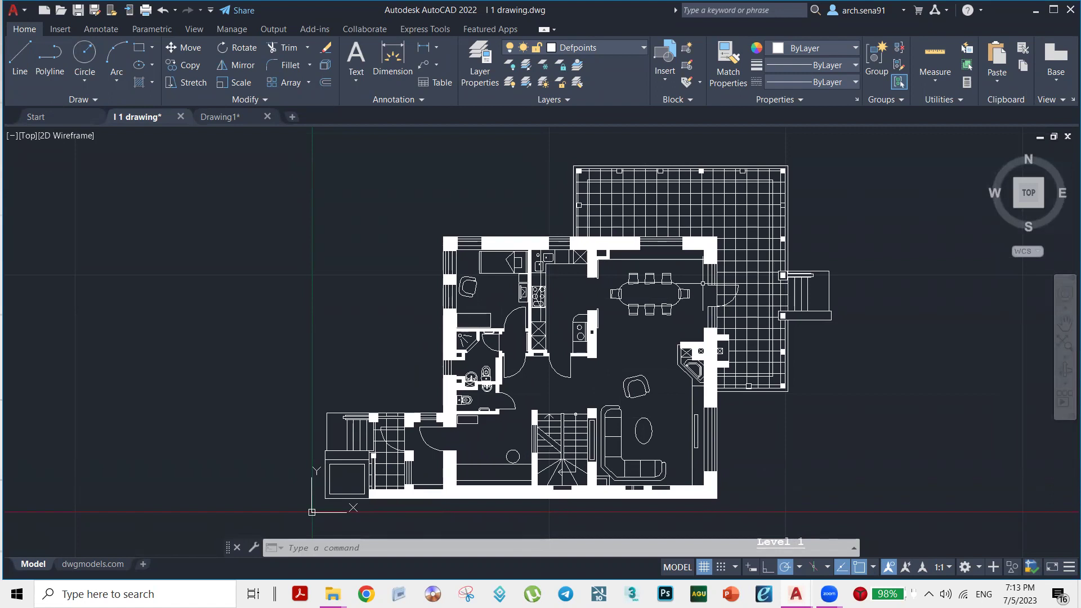
{"action": "mouse_move", "coordinate": [642, 316]}
{"action": "scroll", "coordinate": [647, 293], "scroll_direction": "up", "scroll_amount": 6}
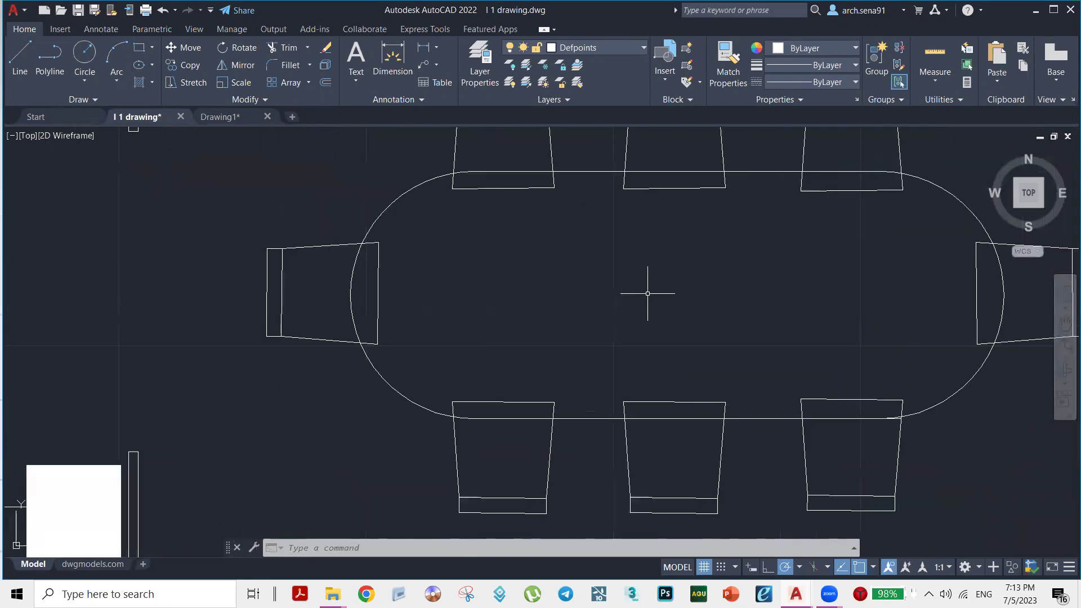
{"action": "scroll", "coordinate": [647, 293], "scroll_direction": "down", "scroll_amount": 6}
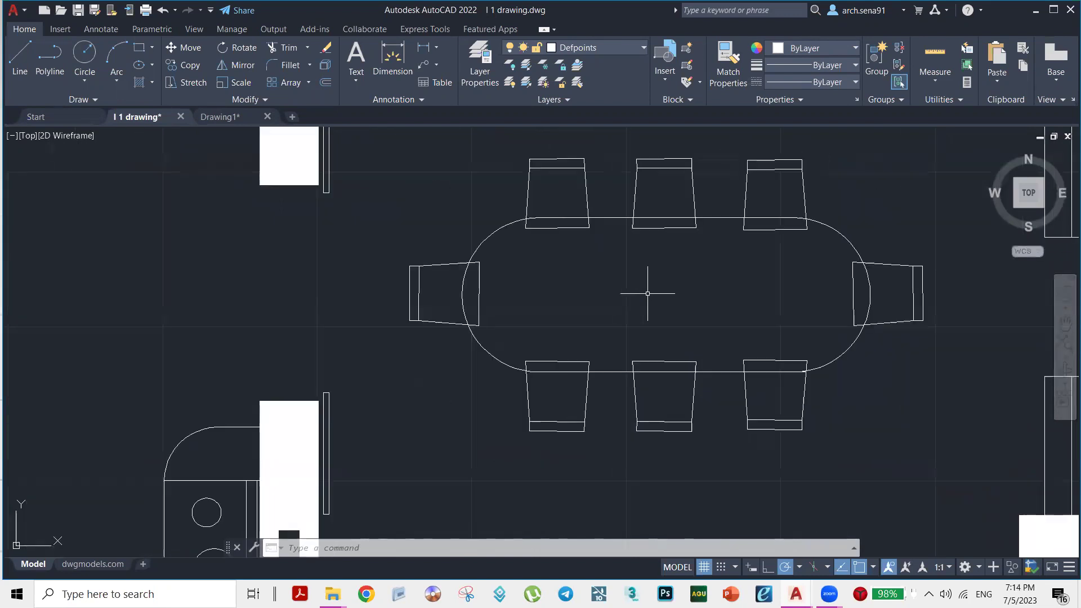
{"action": "scroll", "coordinate": [647, 294], "scroll_direction": "down", "scroll_amount": 2}
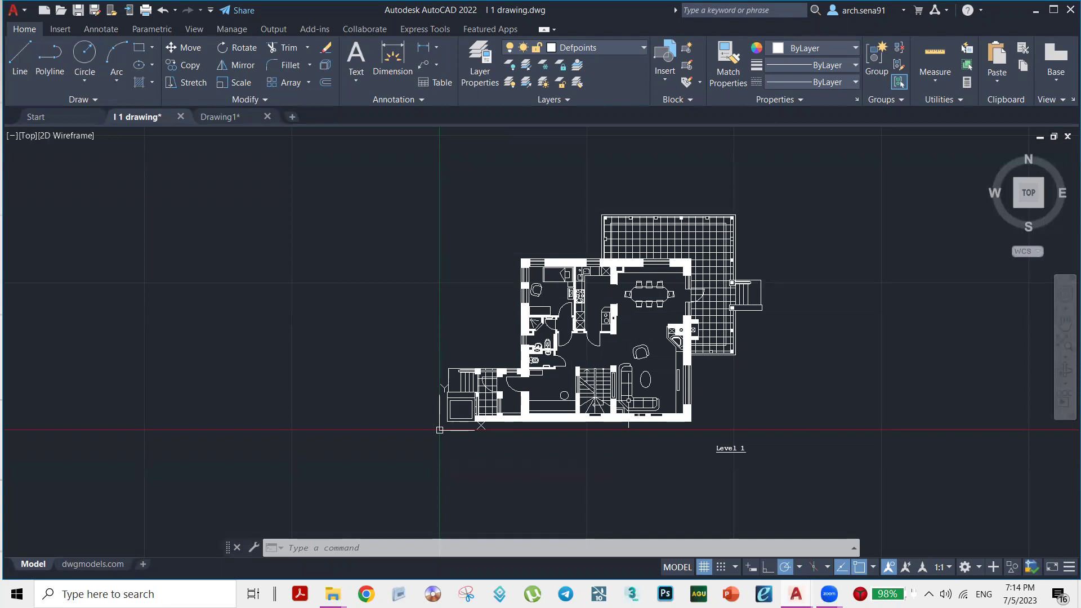
{"action": "scroll", "coordinate": [628, 420], "scroll_direction": "up", "scroll_amount": 8}
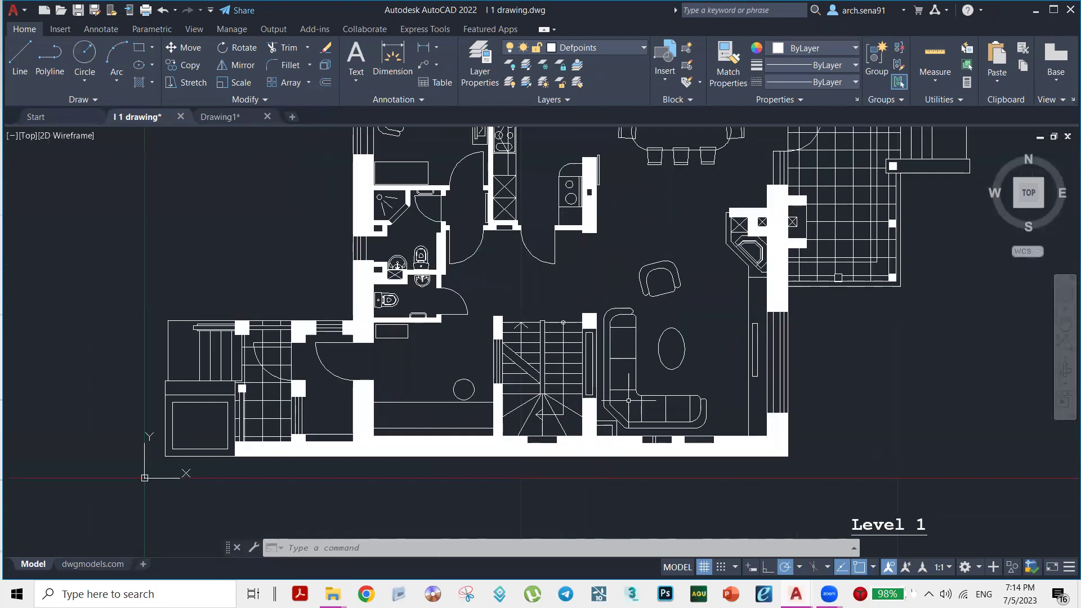
{"action": "scroll", "coordinate": [628, 400], "scroll_direction": "down", "scroll_amount": 7}
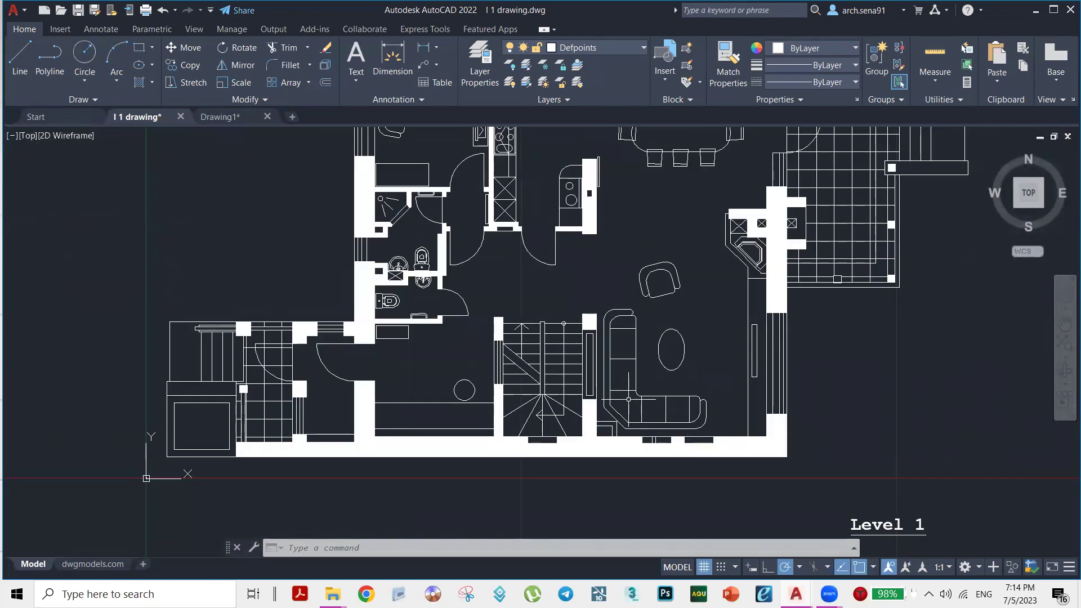
Zoom out with the real-time Zoom command until all the rooms and the Level 1 label are in view, and exit the command
{"action": "right_click", "coordinate": [599, 271]}
{"action": "left_click", "coordinate": [579, 271]}
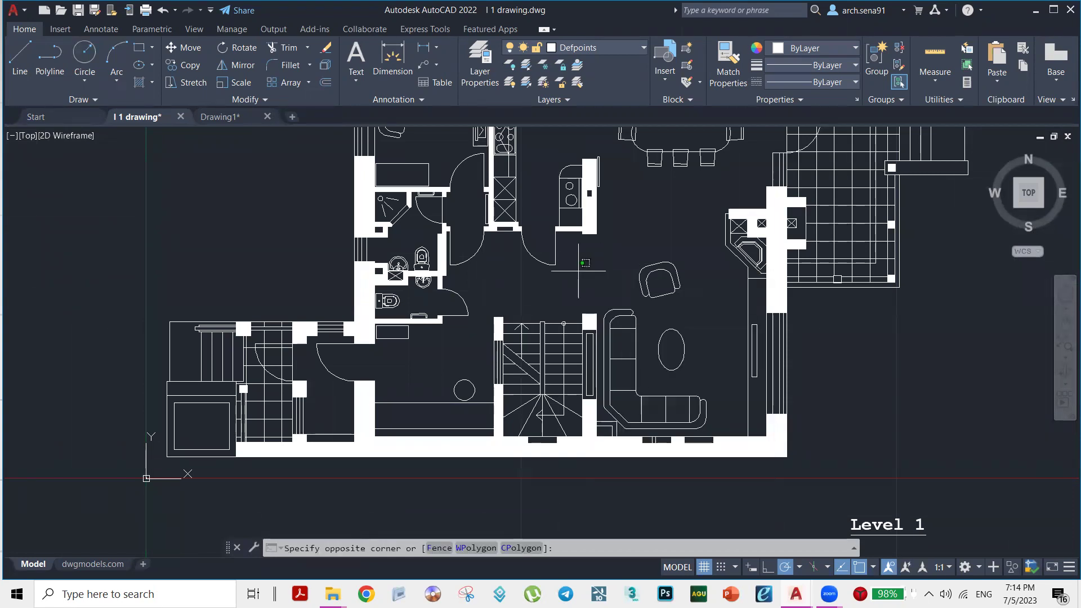
{"action": "right_click", "coordinate": [579, 271]}
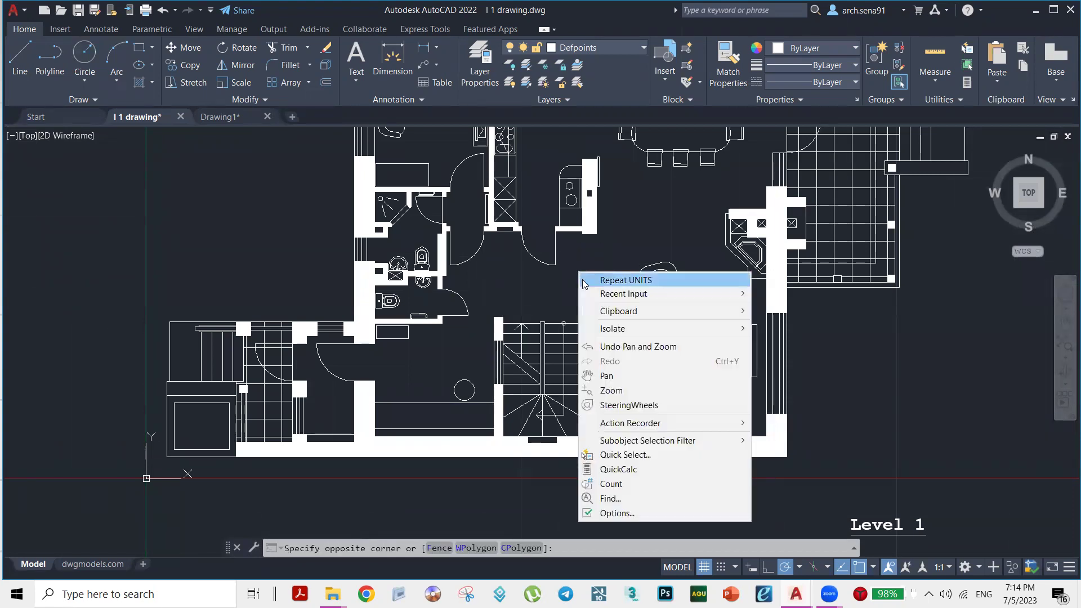
{"action": "left_click", "coordinate": [611, 391]}
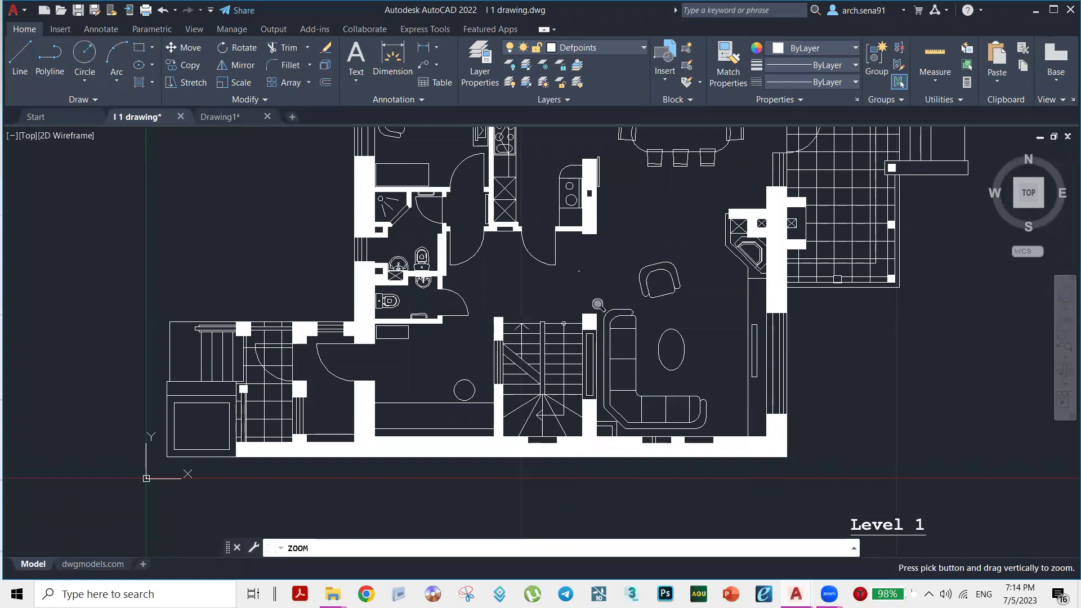
{"action": "left_click_drag", "start_coordinate": [598, 305], "coordinate": [637, 531]}
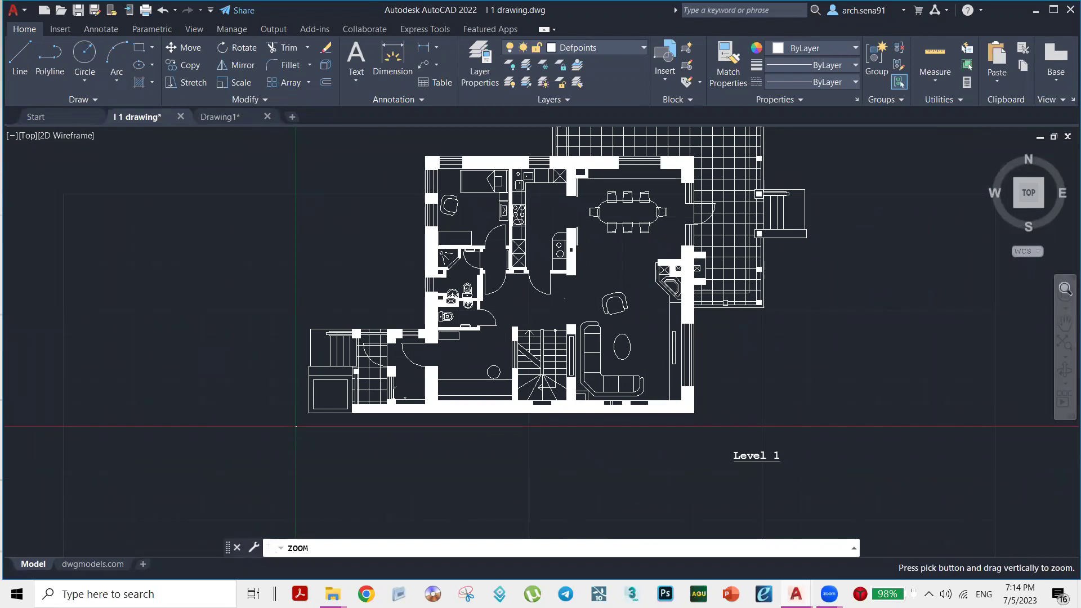
{"action": "right_click", "coordinate": [964, 297]}
{"action": "left_click", "coordinate": [997, 309]}
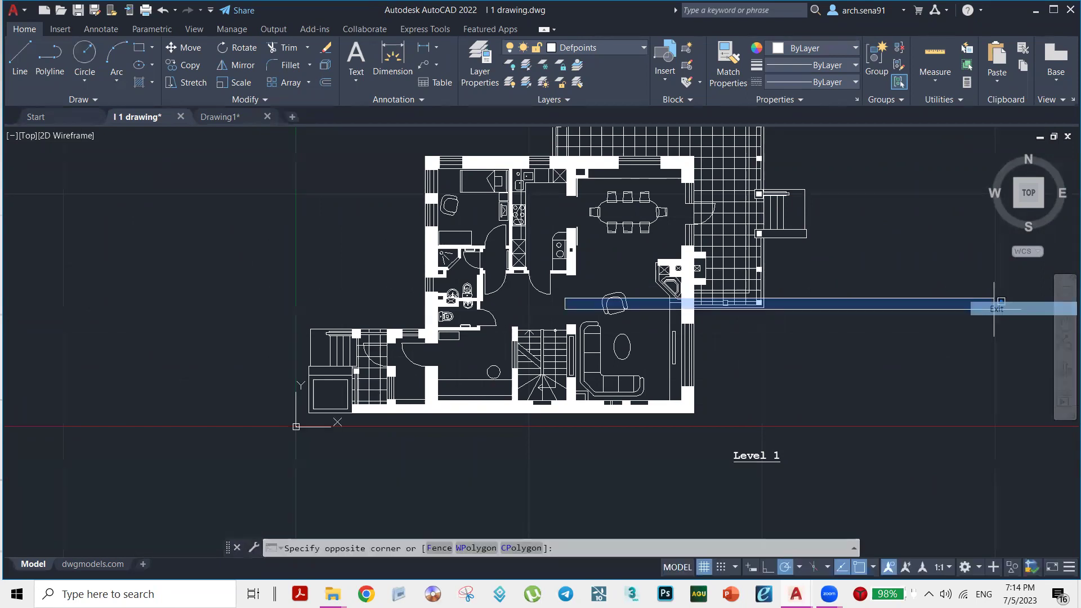
{"action": "key", "text": "Escape"}
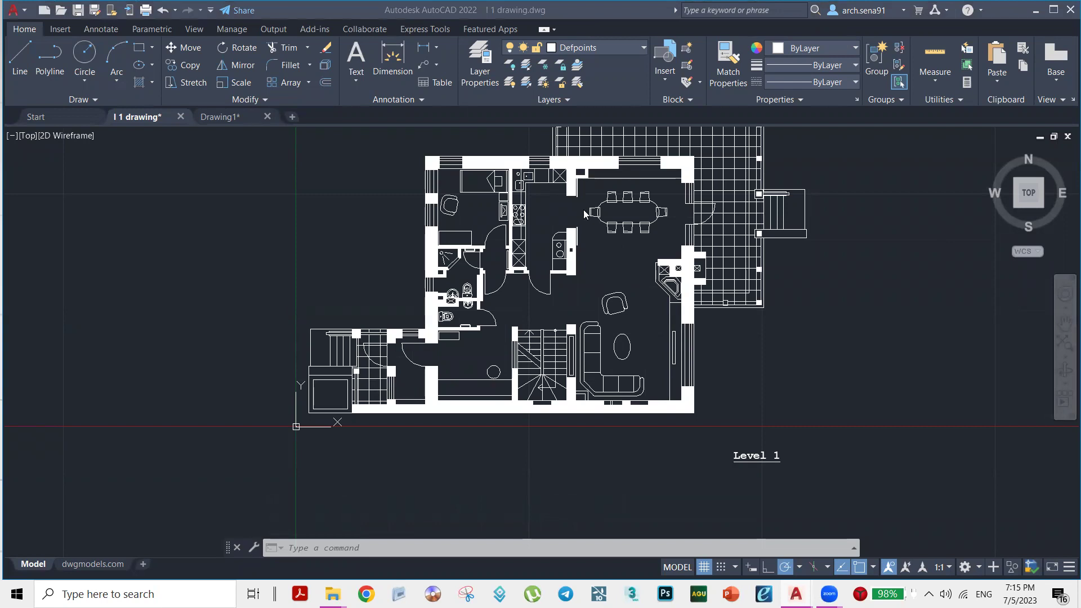
Examine the dining table and the bathroom fixtures at close range, returning to the overall floor plan after each
{"action": "middle_click_drag", "start_coordinate": [611, 244], "coordinate": [637, 291]}
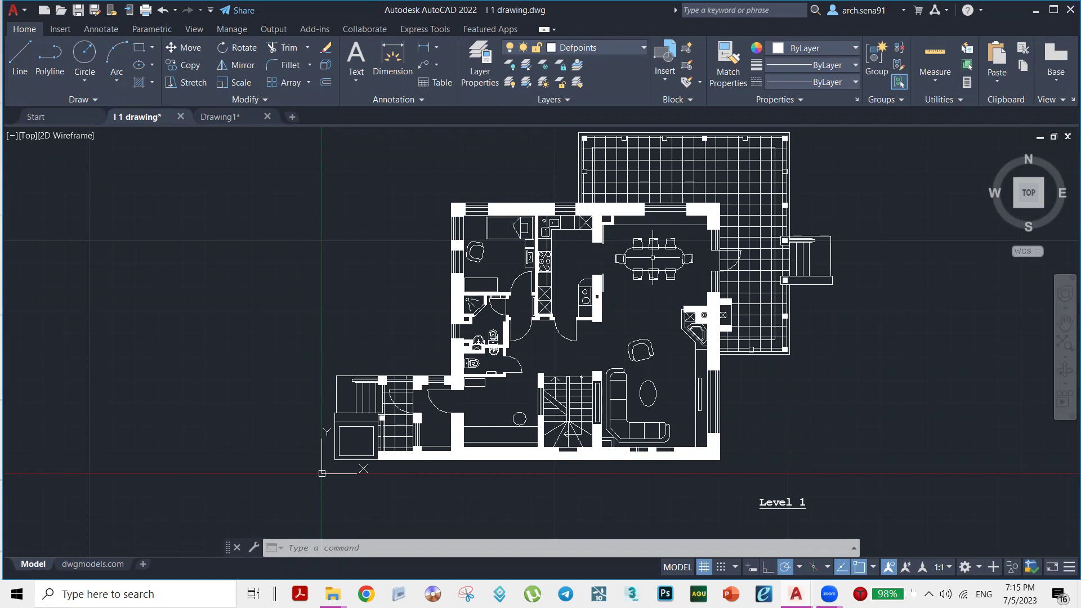
{"action": "scroll", "coordinate": [652, 257], "scroll_direction": "up", "scroll_amount": 9}
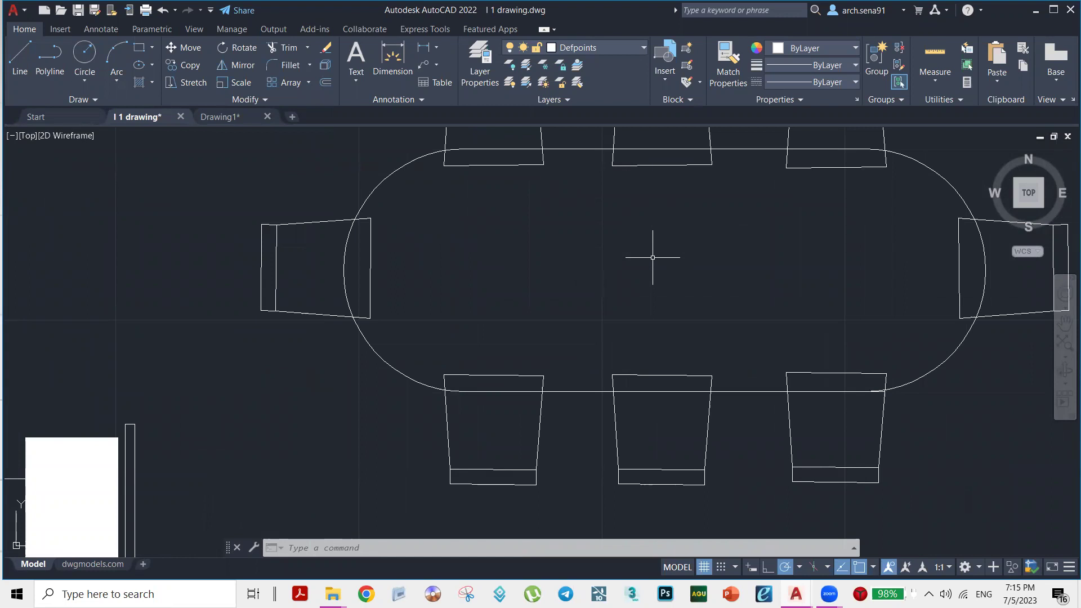
{"action": "scroll", "coordinate": [652, 257], "scroll_direction": "down", "scroll_amount": 10}
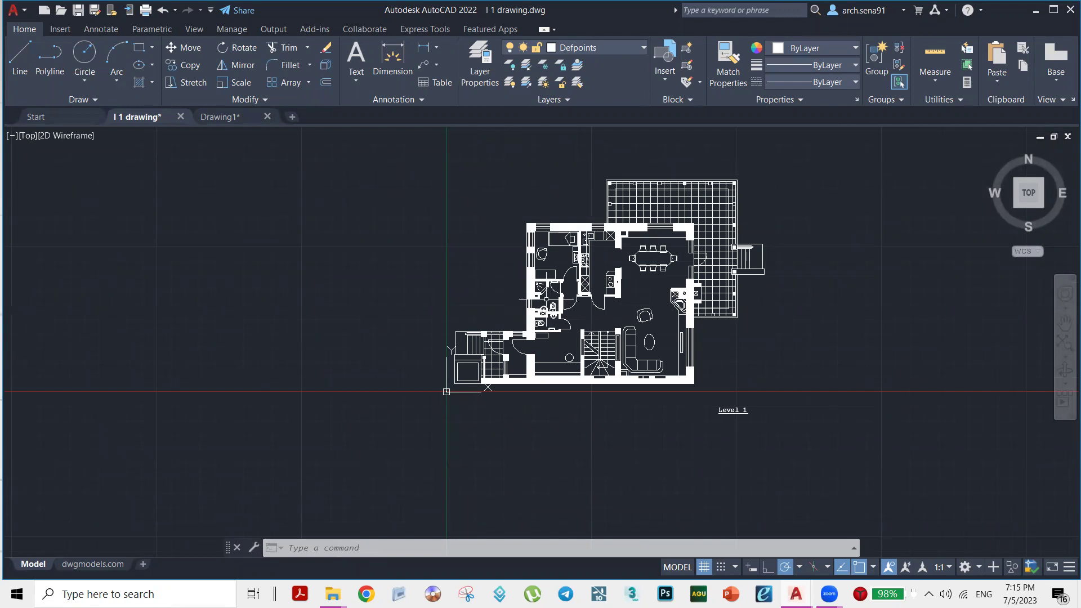
{"action": "scroll", "coordinate": [546, 299], "scroll_direction": "up", "scroll_amount": 10}
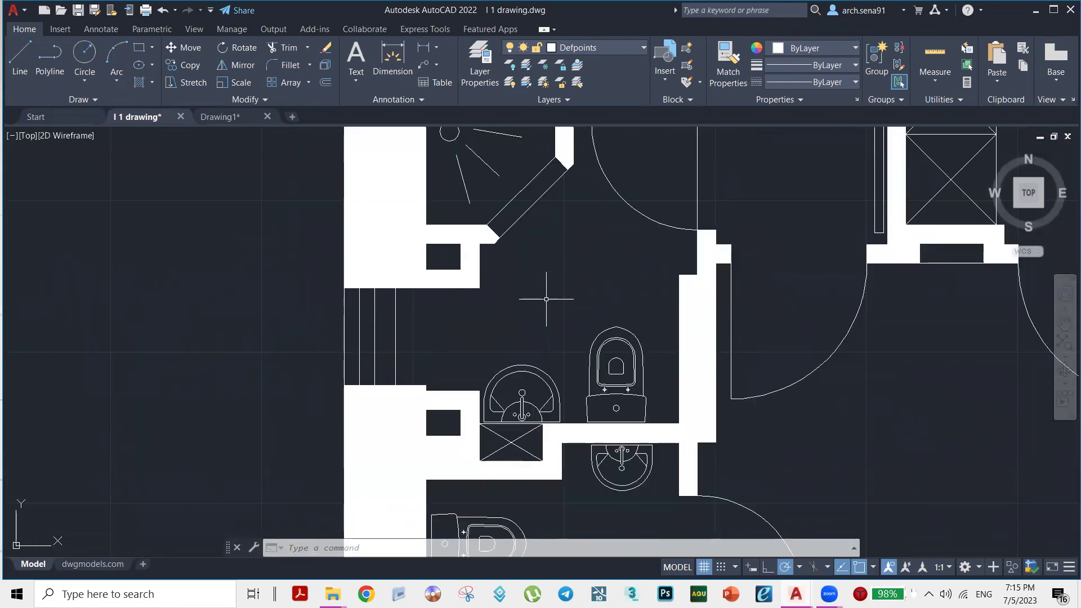
{"action": "scroll", "coordinate": [546, 299], "scroll_direction": "down", "scroll_amount": 10}
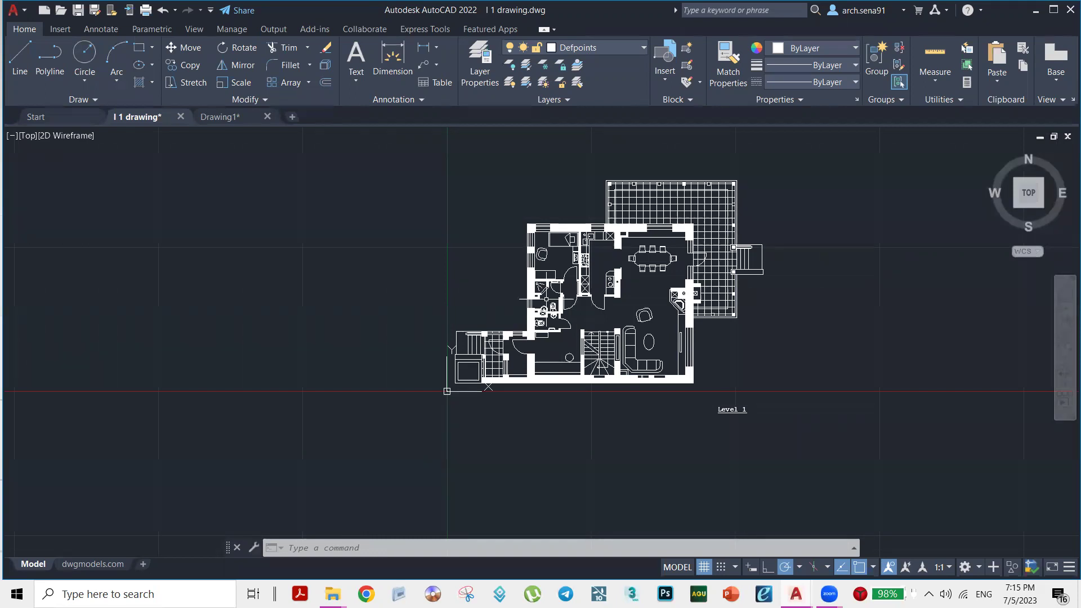
{"action": "scroll", "coordinate": [648, 281], "scroll_direction": "up", "scroll_amount": 4}
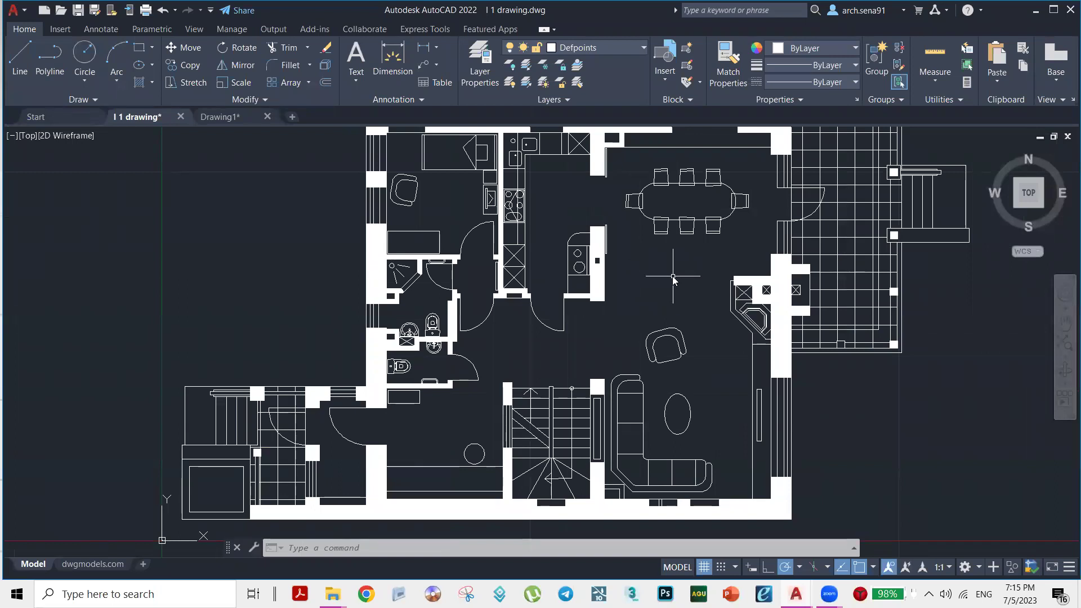
Use real-time Zoom again to bring the main building's full outline into view, and leave the command
{"action": "right_click", "coordinate": [673, 278]}
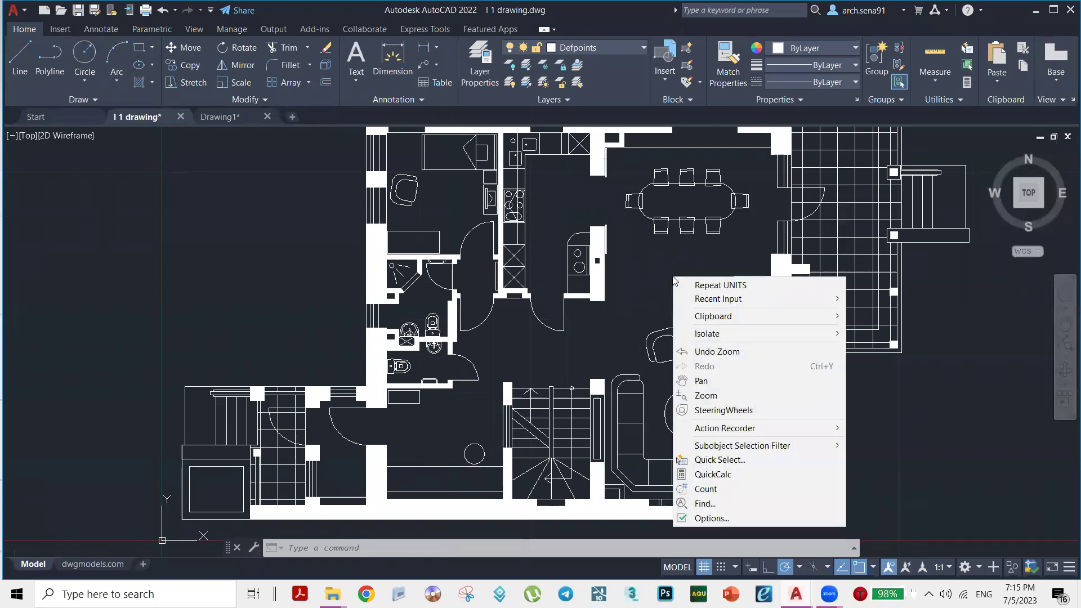
{"action": "left_click", "coordinate": [705, 395]}
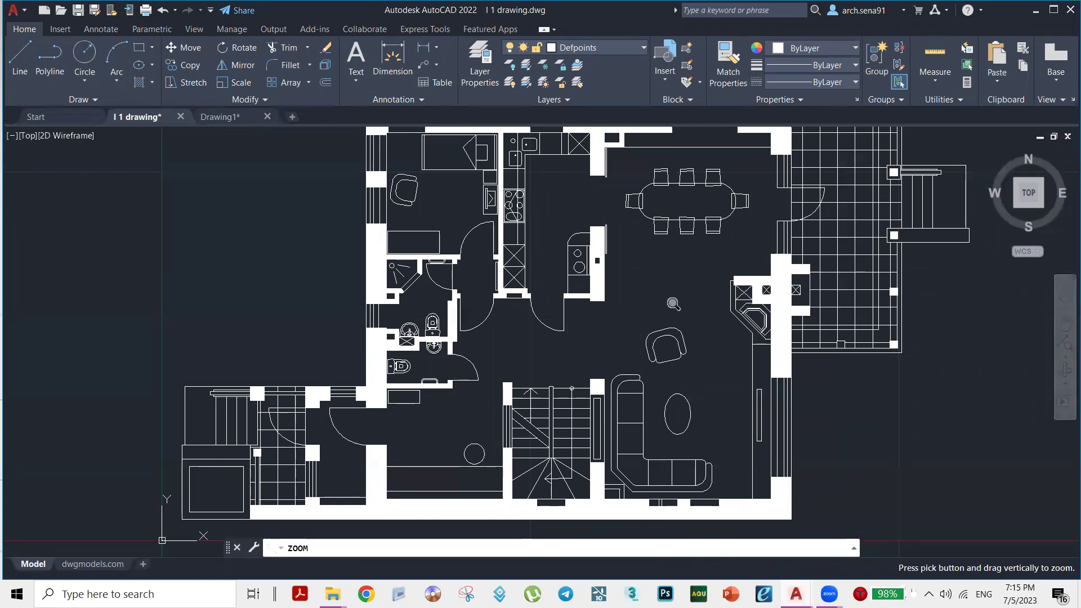
{"action": "left_click_drag", "start_coordinate": [674, 304], "coordinate": [723, 375]}
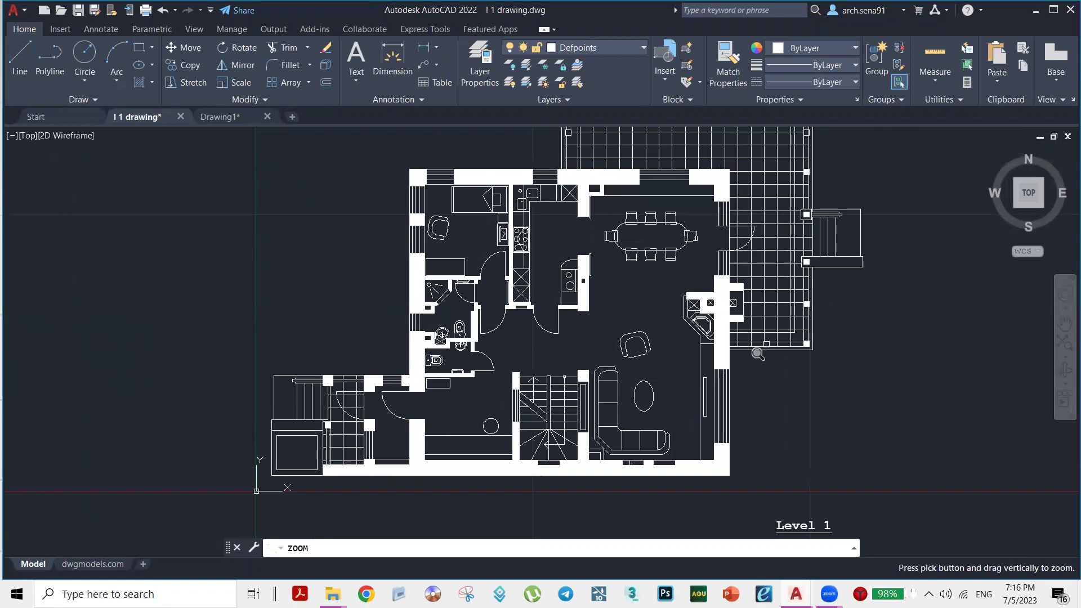
{"action": "key", "text": "Escape"}
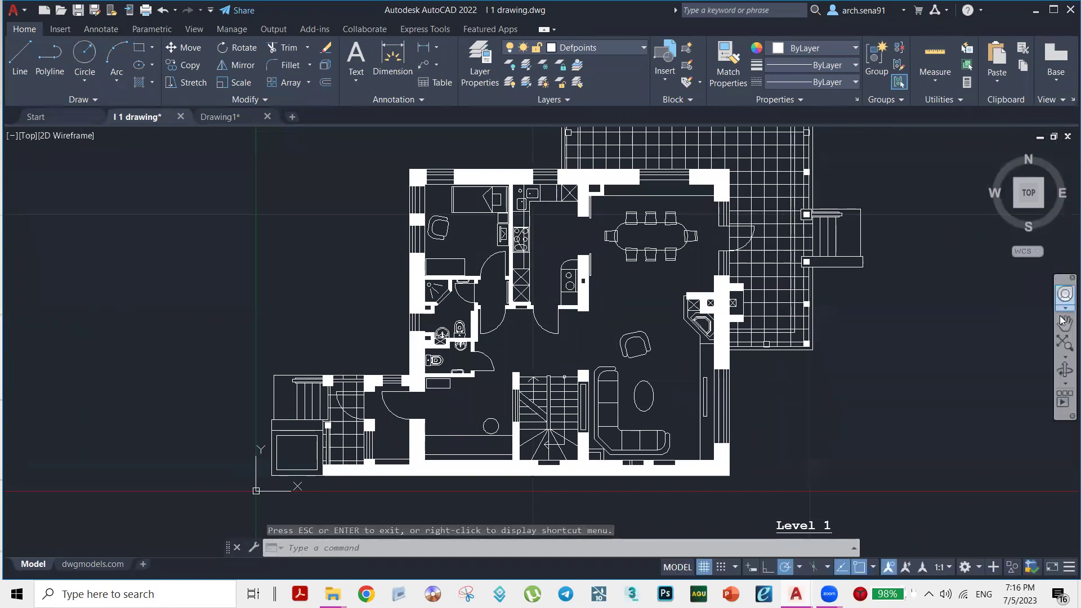
{"action": "left_click", "coordinate": [1064, 361]}
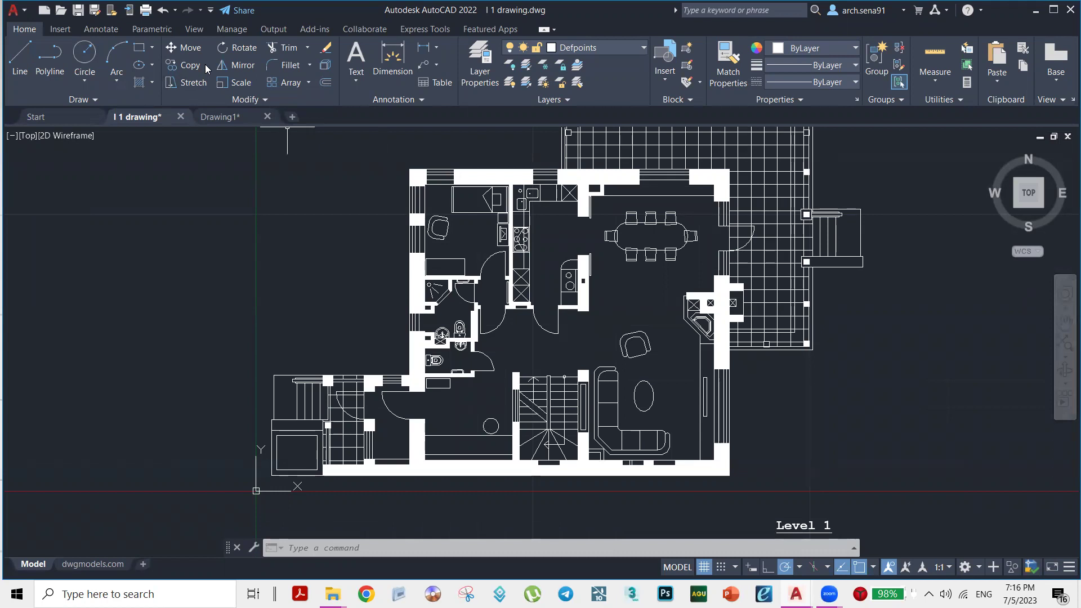
Turn the navigation bar off and back on
{"action": "left_click", "coordinate": [194, 29]}
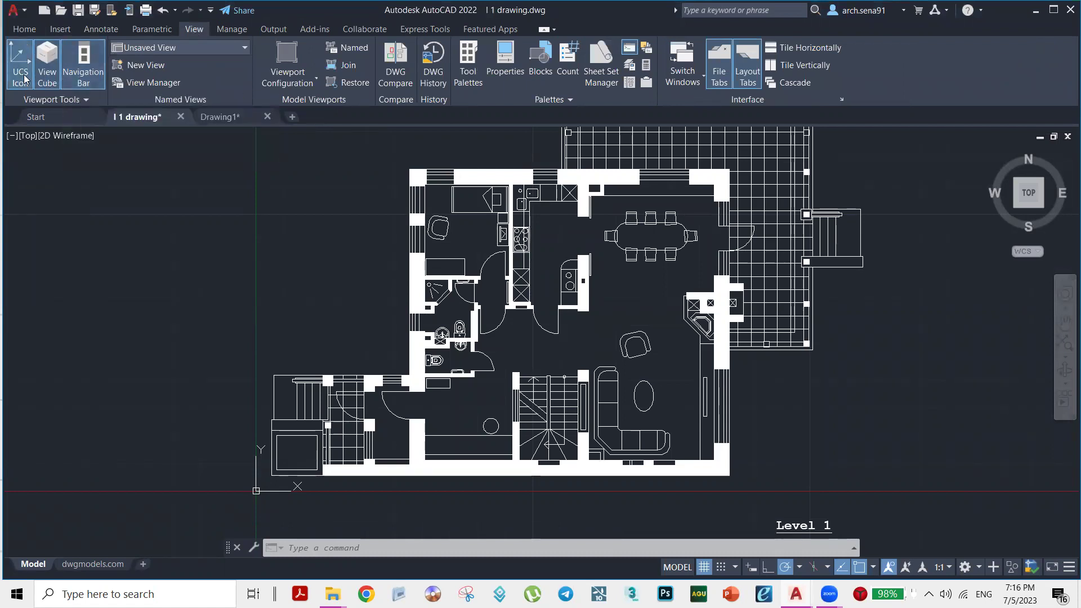
{"action": "left_click", "coordinate": [78, 72]}
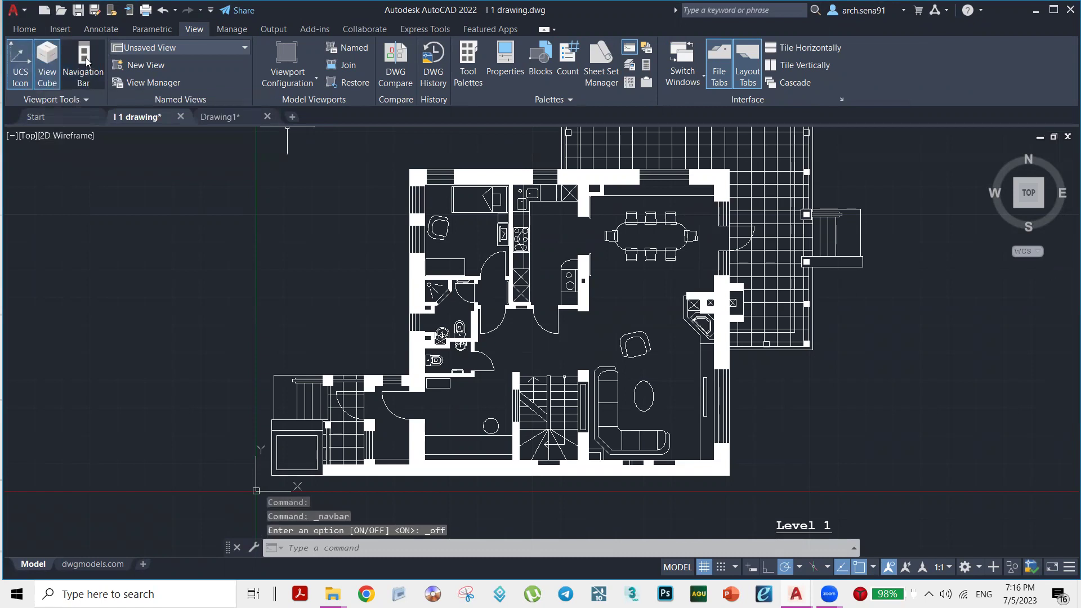
{"action": "left_click", "coordinate": [84, 64]}
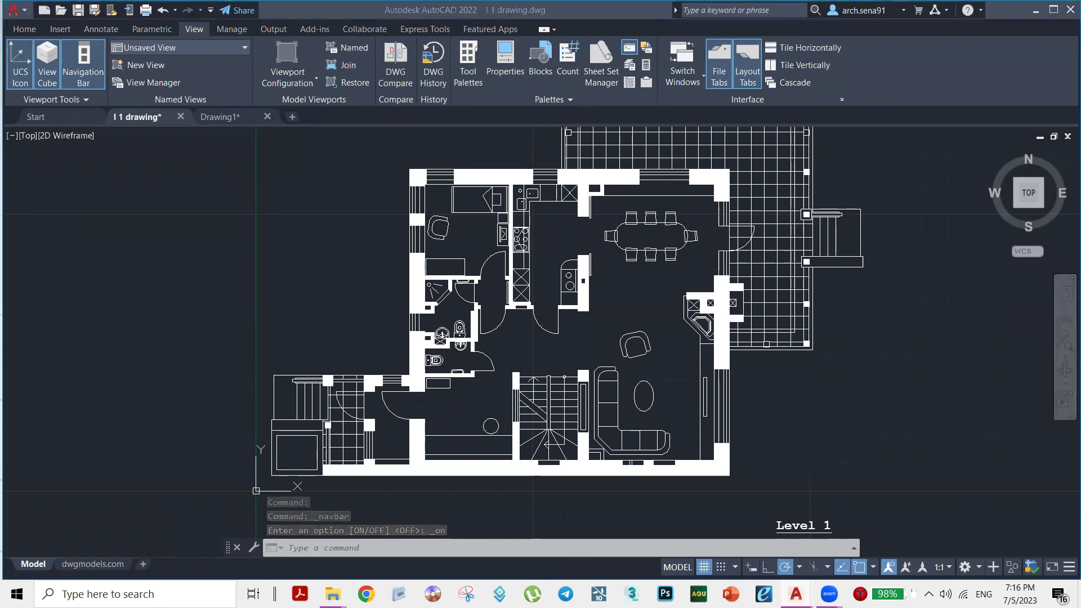
Magnify the floor plan around its centre by applying Zoom In three times
{"action": "left_click", "coordinate": [1065, 357]}
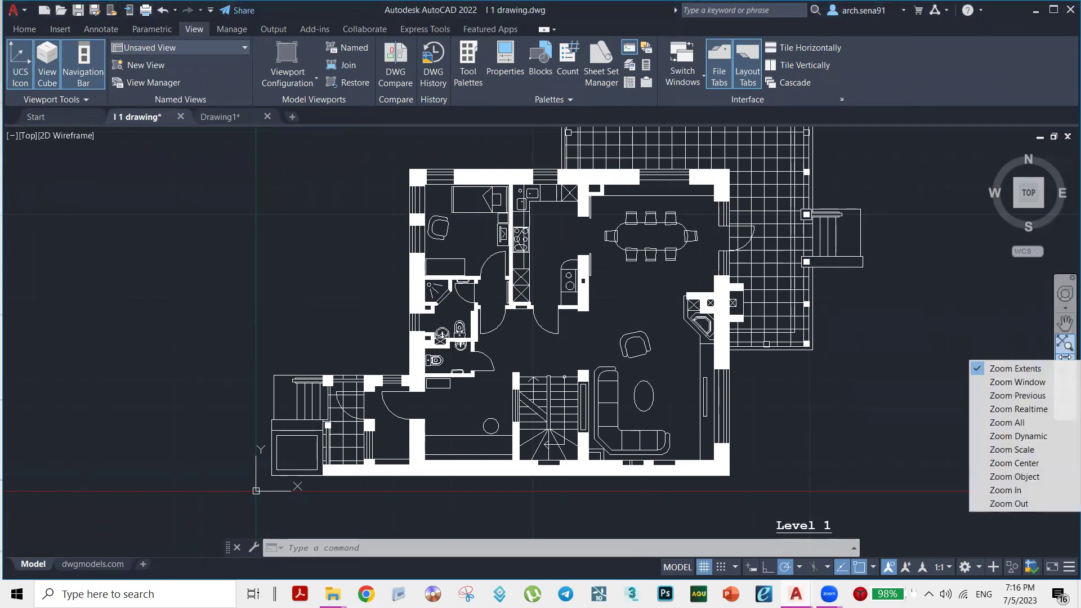
{"action": "left_click", "coordinate": [1023, 488]}
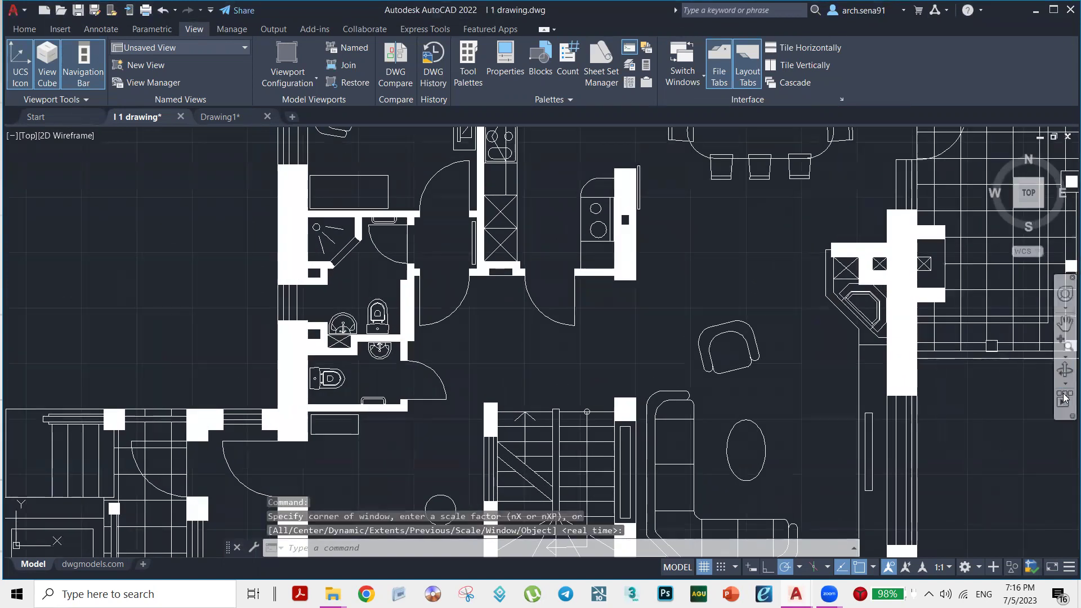
{"action": "left_click", "coordinate": [1065, 348]}
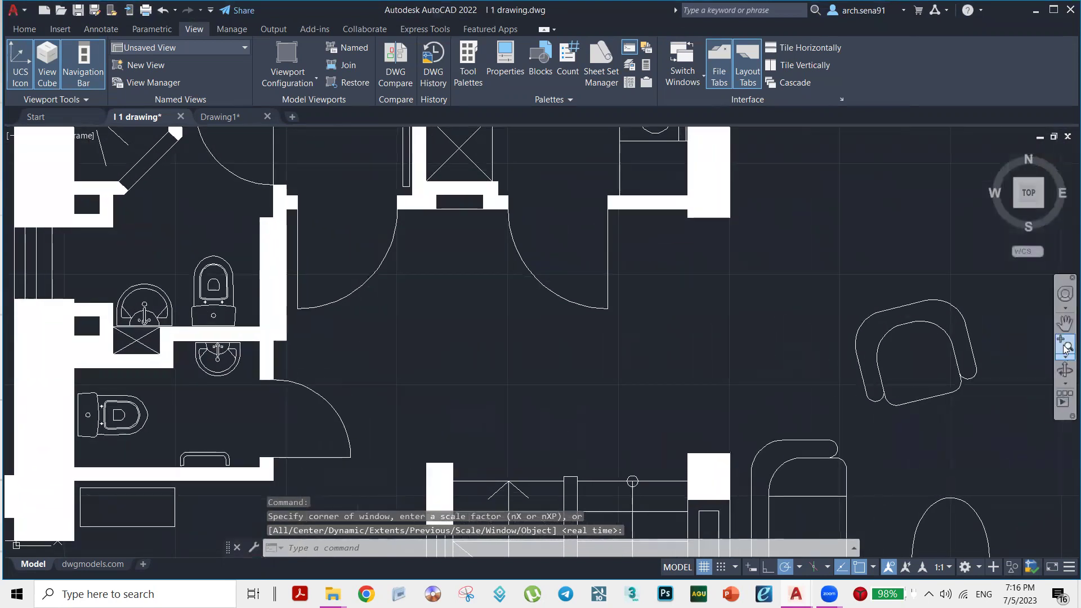
{"action": "left_click", "coordinate": [1065, 348]}
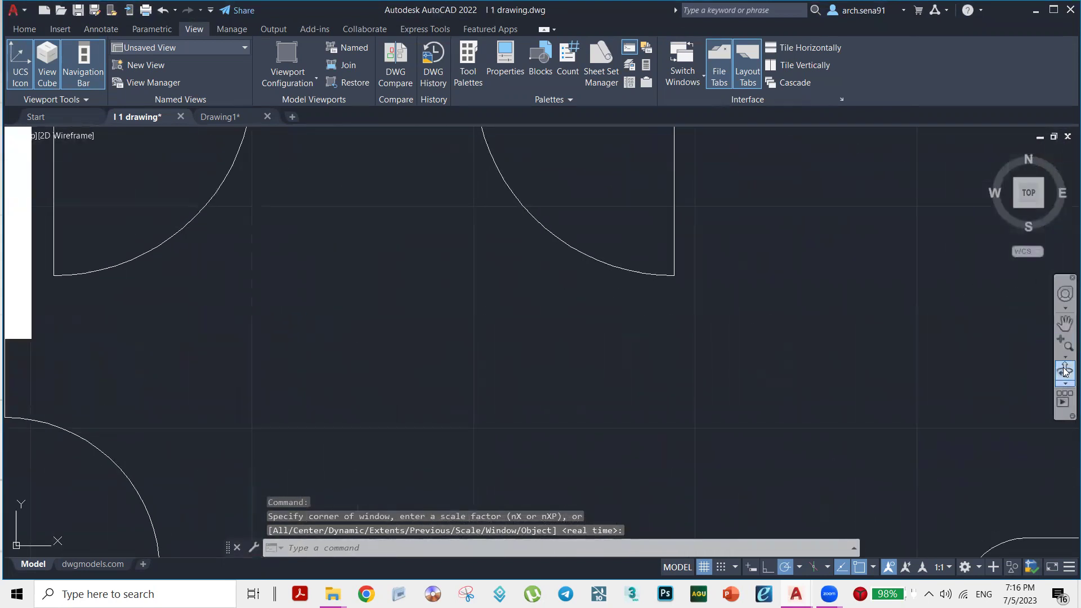
Apply Zoom Out three times to return to the overall floor plan
{"action": "left_click", "coordinate": [1065, 357]}
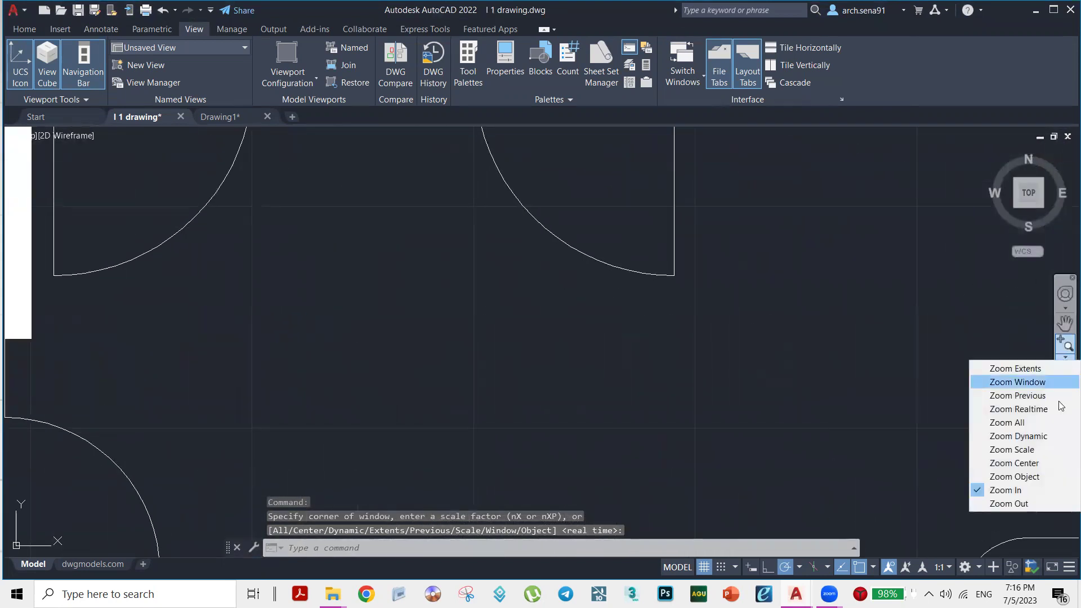
{"action": "left_click", "coordinate": [1021, 504]}
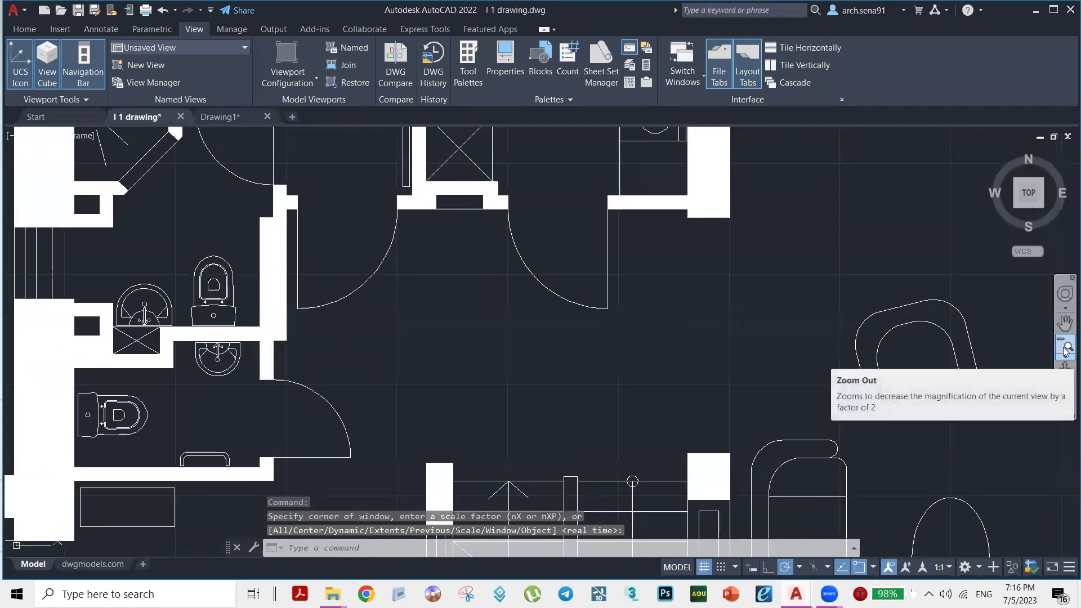
{"action": "left_click", "coordinate": [1066, 347]}
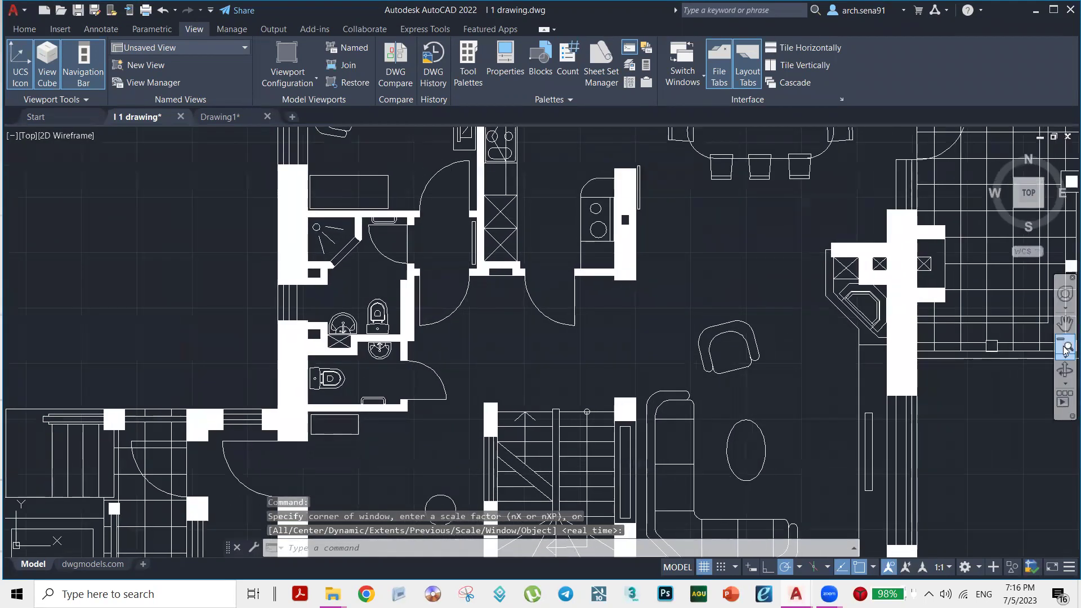
{"action": "left_click", "coordinate": [1065, 348]}
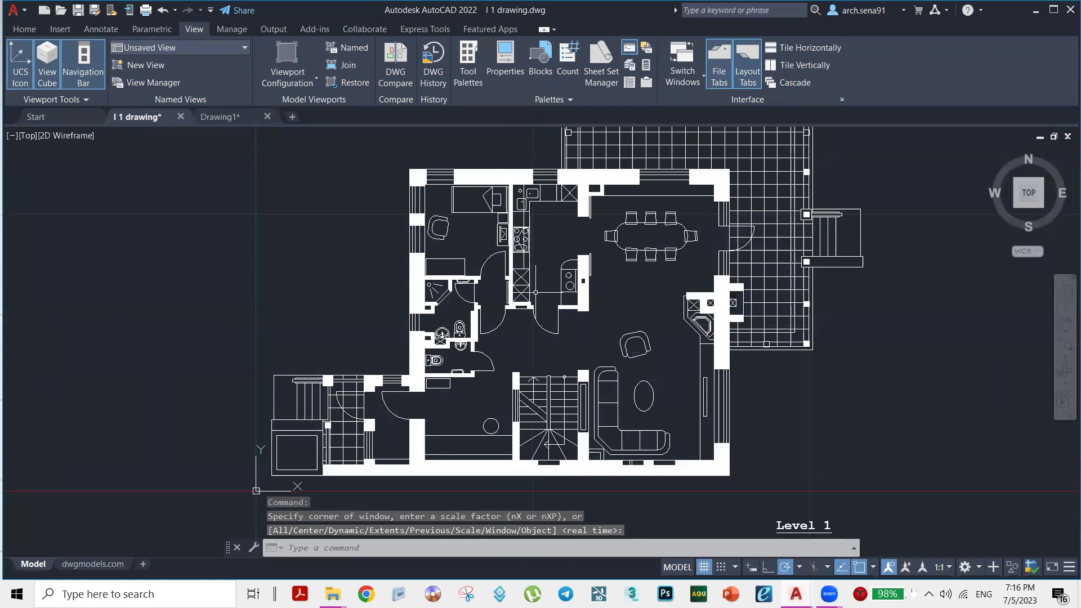
Look closely at the dining table, return to the full plan and enlarge it slightly with real-time Zoom, leaving the command
{"action": "scroll", "coordinate": [640, 236], "scroll_direction": "up", "scroll_amount": 8}
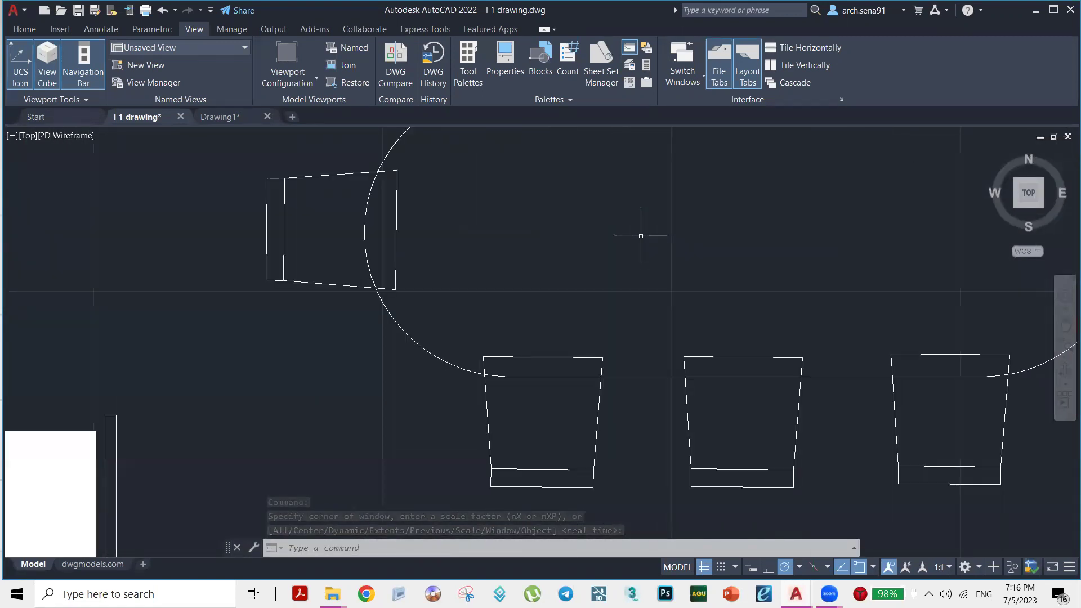
{"action": "scroll", "coordinate": [641, 236], "scroll_direction": "down", "scroll_amount": 8}
{"action": "right_click", "coordinate": [647, 264]}
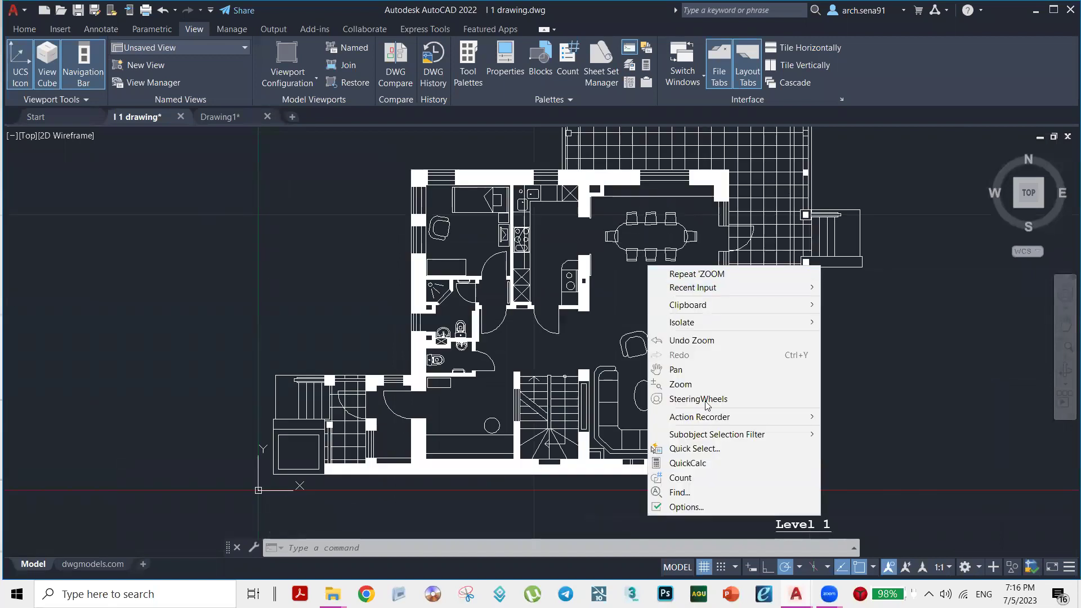
{"action": "left_click", "coordinate": [681, 384]}
{"action": "left_click_drag", "start_coordinate": [647, 328], "coordinate": [627, 352]}
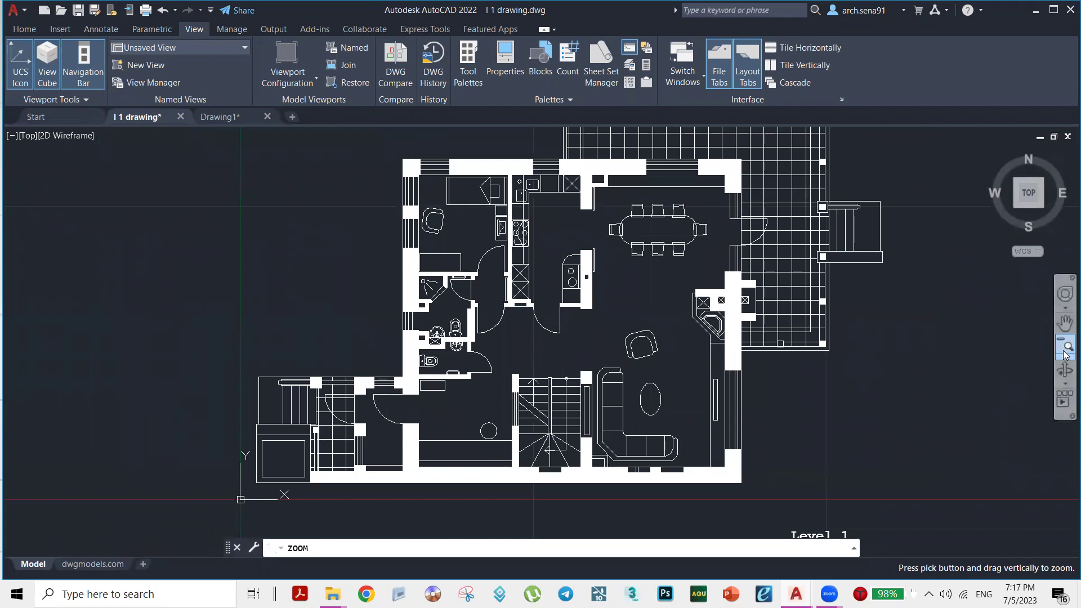
{"action": "key", "text": "Escape"}
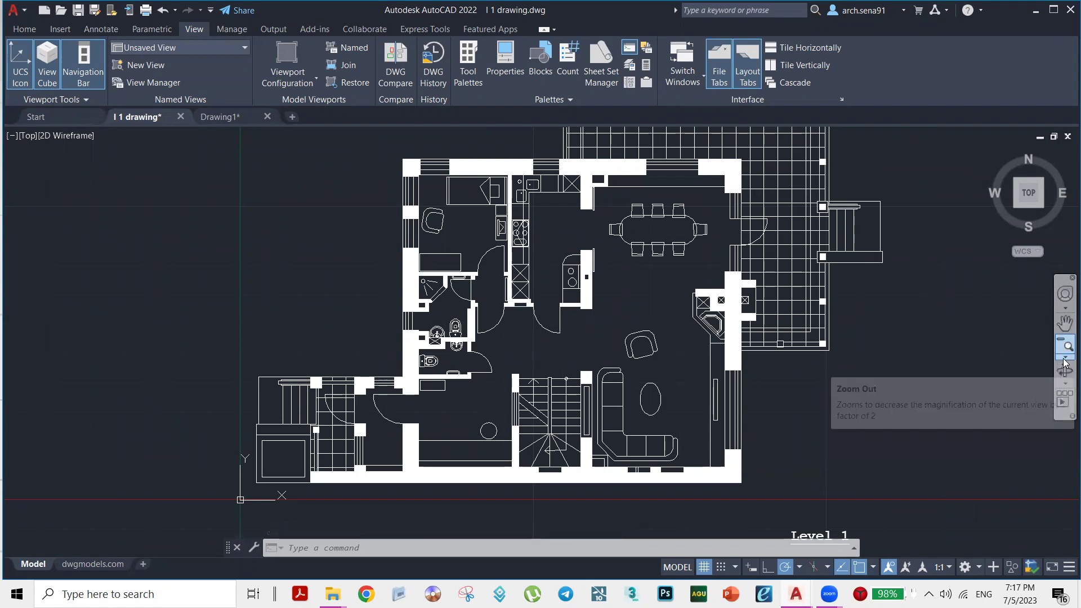
Use Zoom Object on the armchair in the bedroom to view it up close
{"action": "left_click", "coordinate": [1064, 358]}
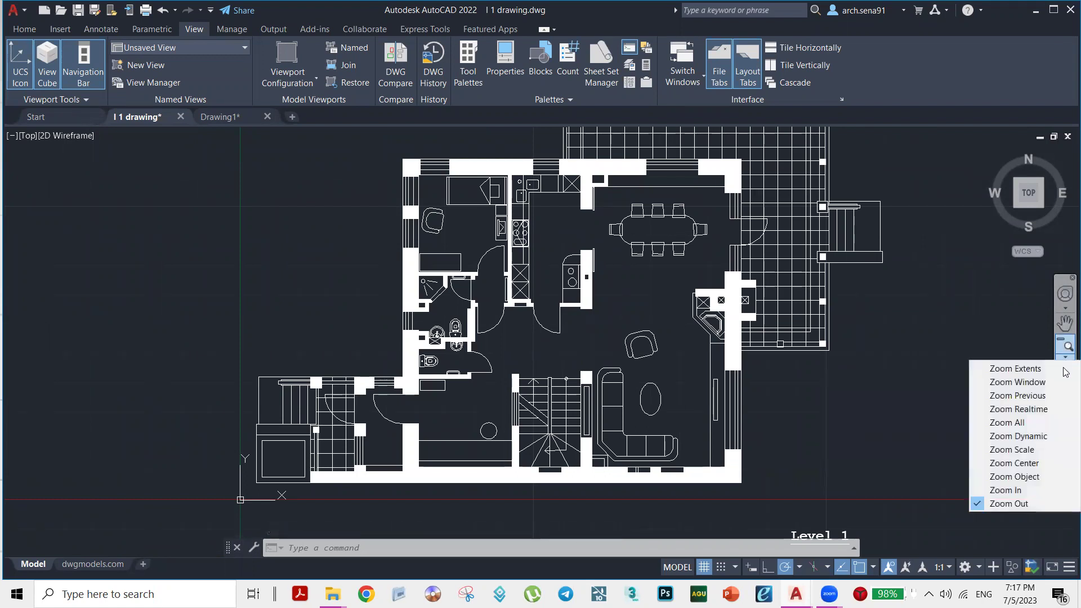
{"action": "left_click", "coordinate": [1034, 476]}
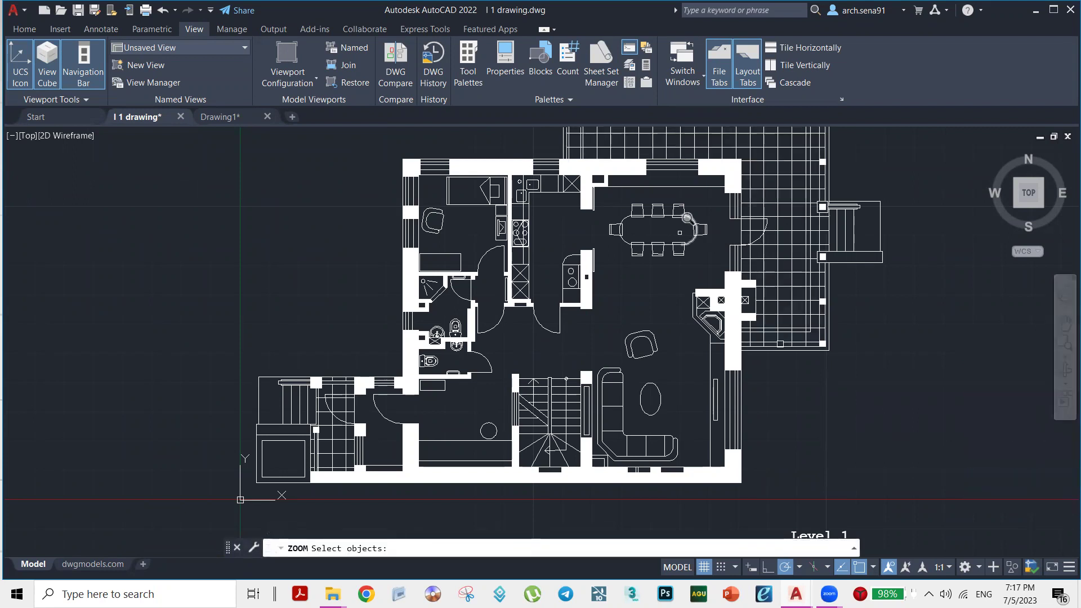
{"action": "left_click", "coordinate": [451, 209]}
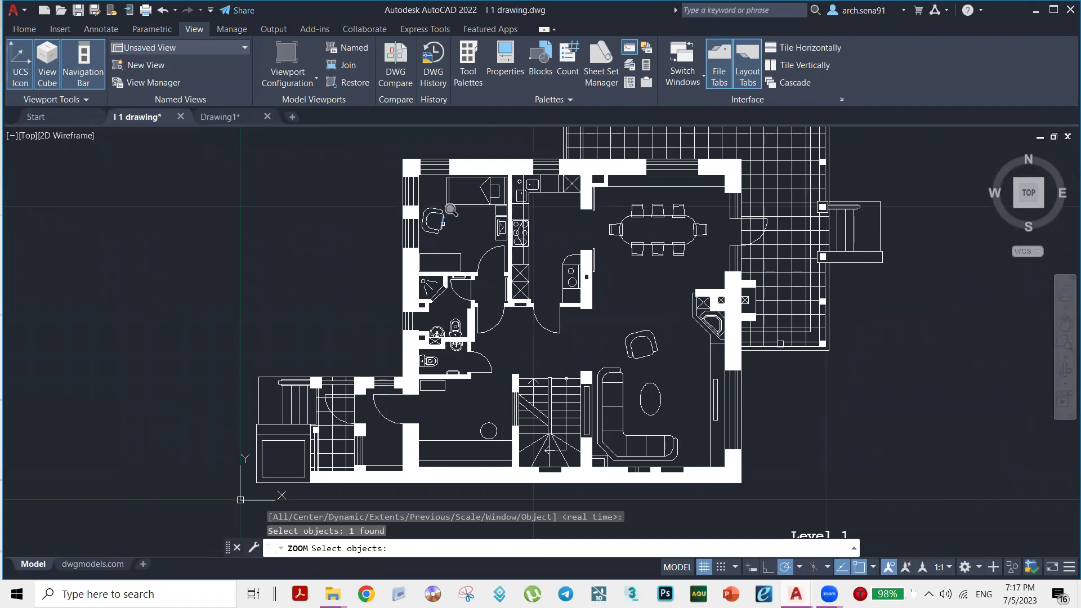
{"action": "key", "text": "Return"}
{"action": "mouse_move", "coordinate": [489, 282]}
{"action": "middle_mouse_down"}
{"action": "mouse_move", "coordinate": [459, 426]}
{"action": "mouse_move", "coordinate": [495, 379]}
{"action": "middle_mouse_up"}
{"action": "scroll", "coordinate": [527, 257], "scroll_direction": "down", "scroll_amount": 1}
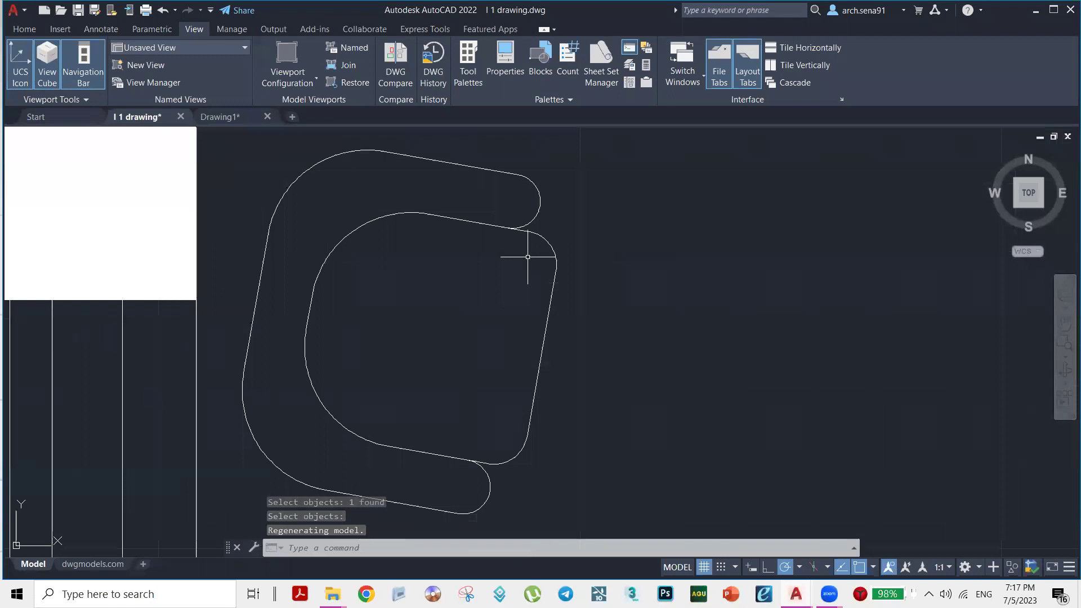
Return to the overall plan and use Zoom Window to frame the dining table with its chairs
{"action": "scroll", "coordinate": [528, 257], "scroll_direction": "down", "scroll_amount": 1}
{"action": "mouse_move", "coordinate": [816, 357]}
{"action": "middle_mouse_down"}
{"action": "mouse_move", "coordinate": [630, 279]}
{"action": "mouse_move", "coordinate": [801, 347]}
{"action": "middle_mouse_up"}
{"action": "scroll", "coordinate": [581, 273], "scroll_direction": "down", "scroll_amount": 2}
{"action": "scroll", "coordinate": [615, 295], "scroll_direction": "down", "scroll_amount": 3}
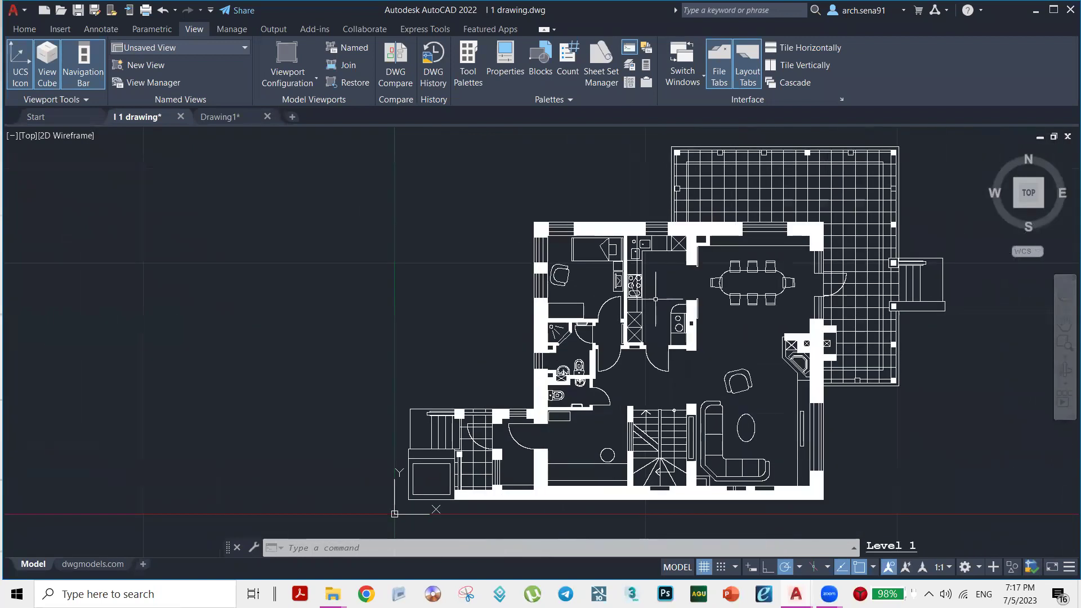
{"action": "middle_click_drag", "start_coordinate": [615, 295], "coordinate": [563, 258]}
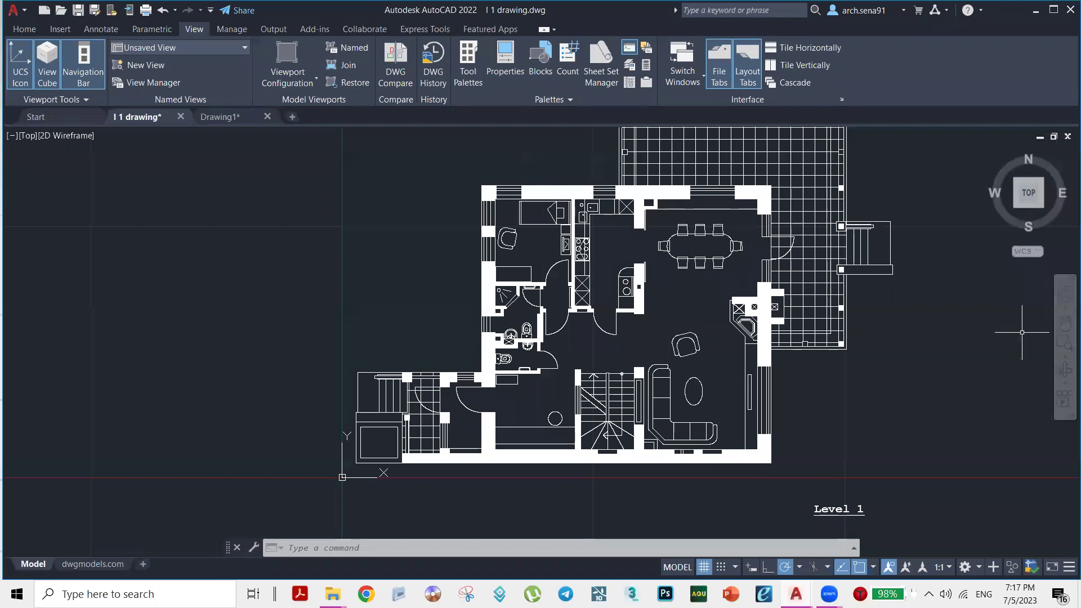
{"action": "left_click", "coordinate": [1065, 356]}
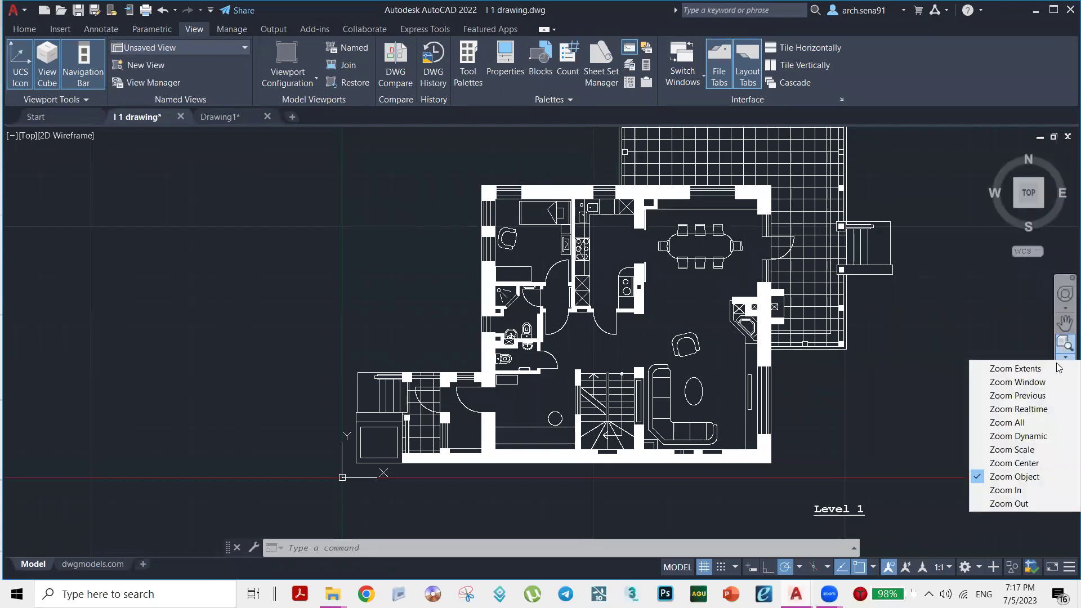
{"action": "left_click", "coordinate": [1038, 385]}
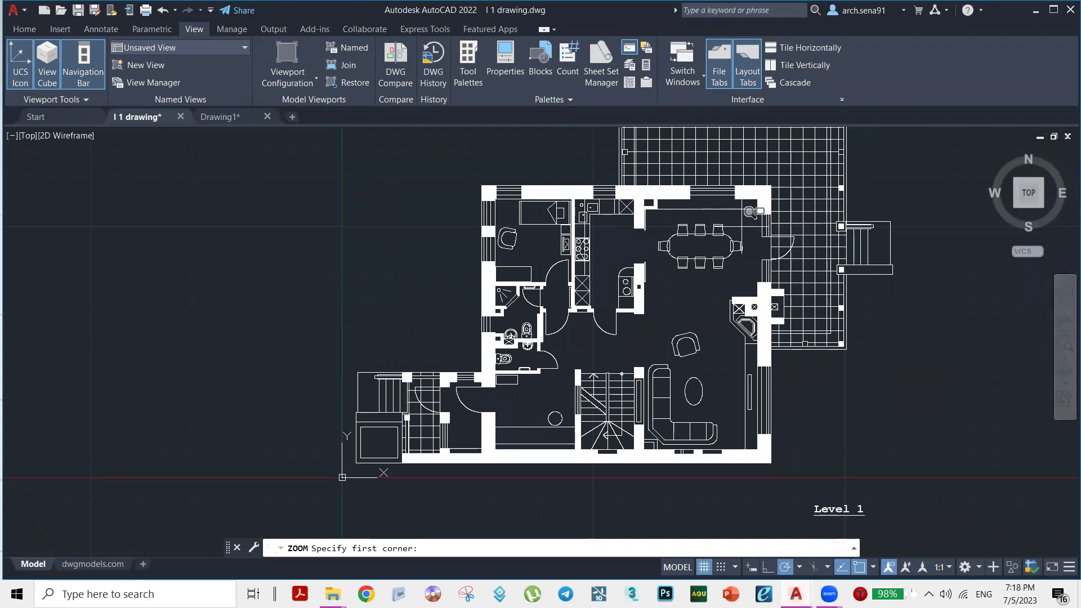
{"action": "scroll", "coordinate": [750, 212], "scroll_direction": "up", "scroll_amount": 1}
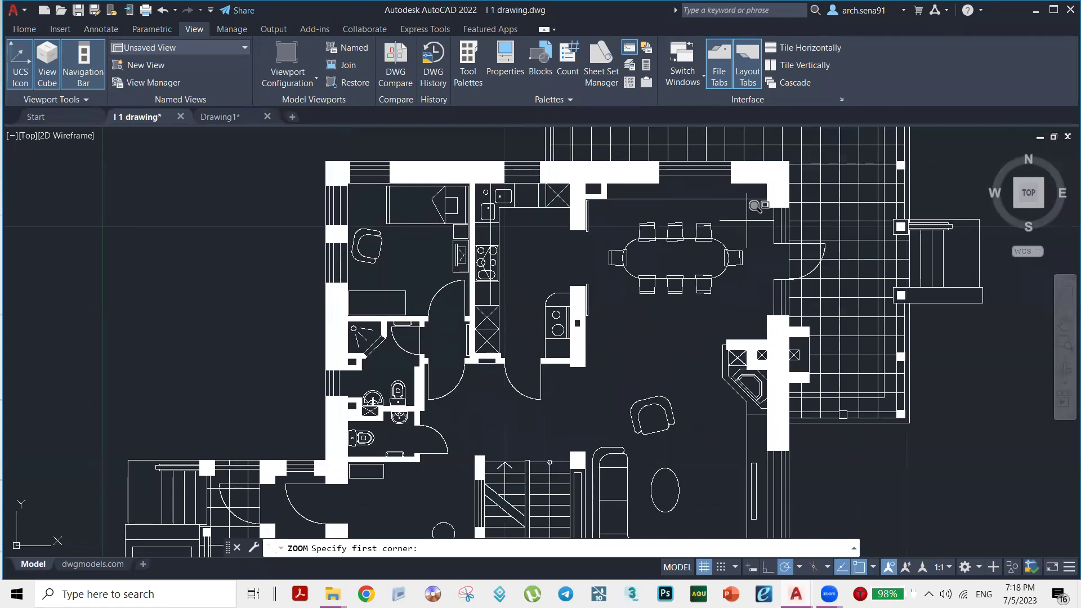
{"action": "left_click", "coordinate": [751, 213]}
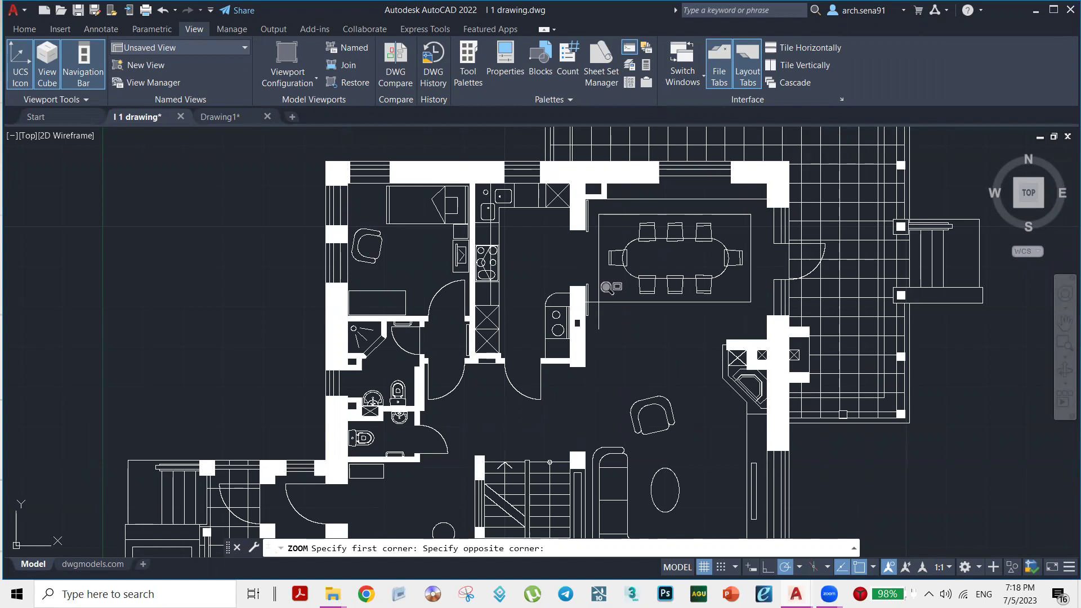
{"action": "left_click", "coordinate": [586, 328]}
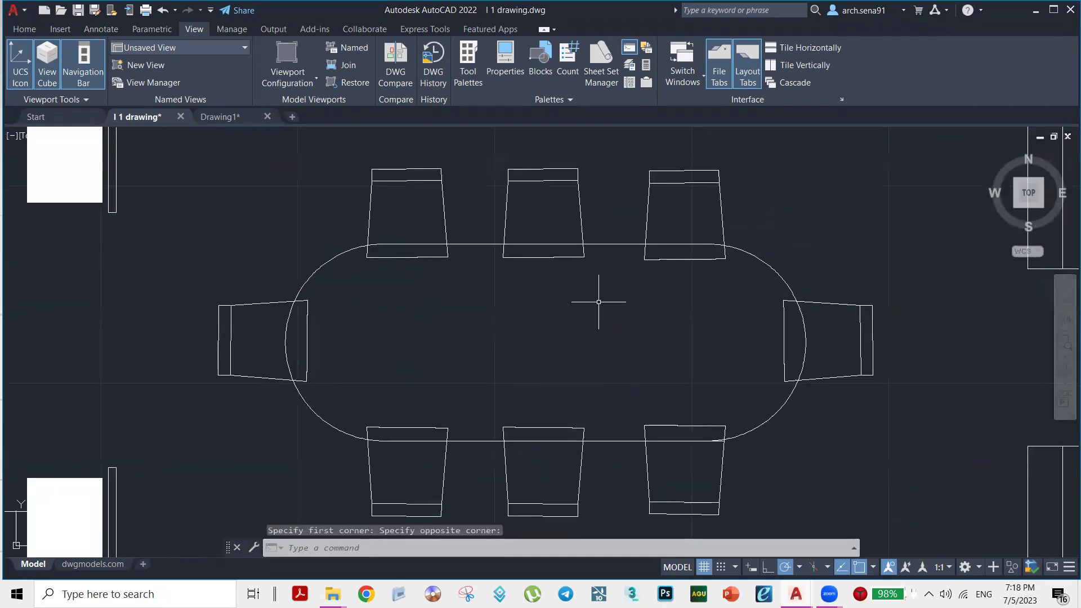
Use Zoom Window again to frame the upper bathroom with its shower, sink and toilet
{"action": "scroll", "coordinate": [623, 301], "scroll_direction": "down", "scroll_amount": 6}
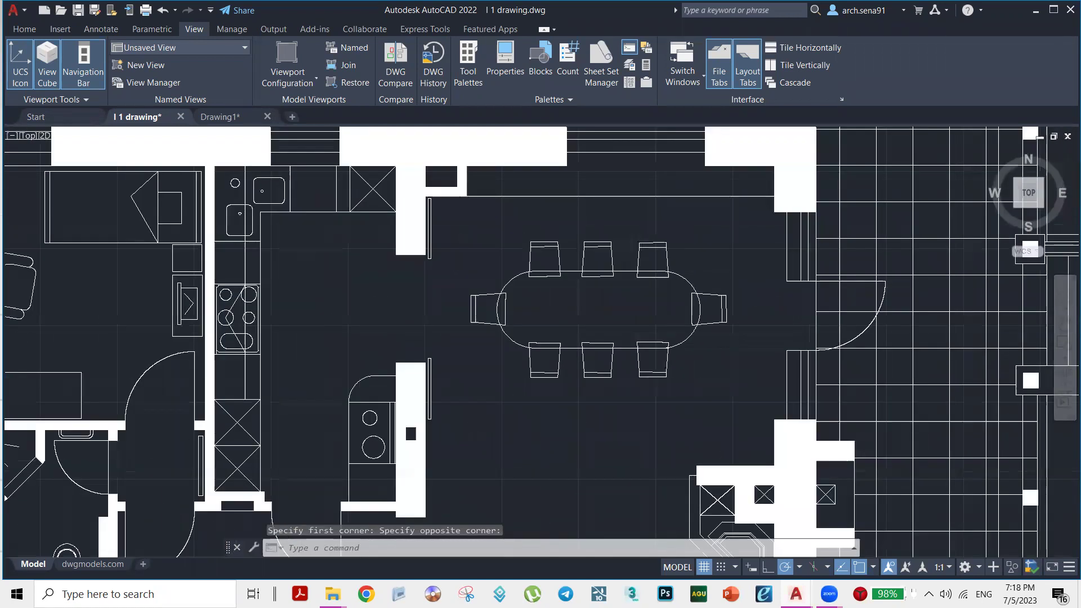
{"action": "mouse_move", "coordinate": [532, 402]}
{"action": "middle_mouse_down"}
{"action": "mouse_move", "coordinate": [754, 295]}
{"action": "mouse_move", "coordinate": [766, 311]}
{"action": "middle_mouse_up"}
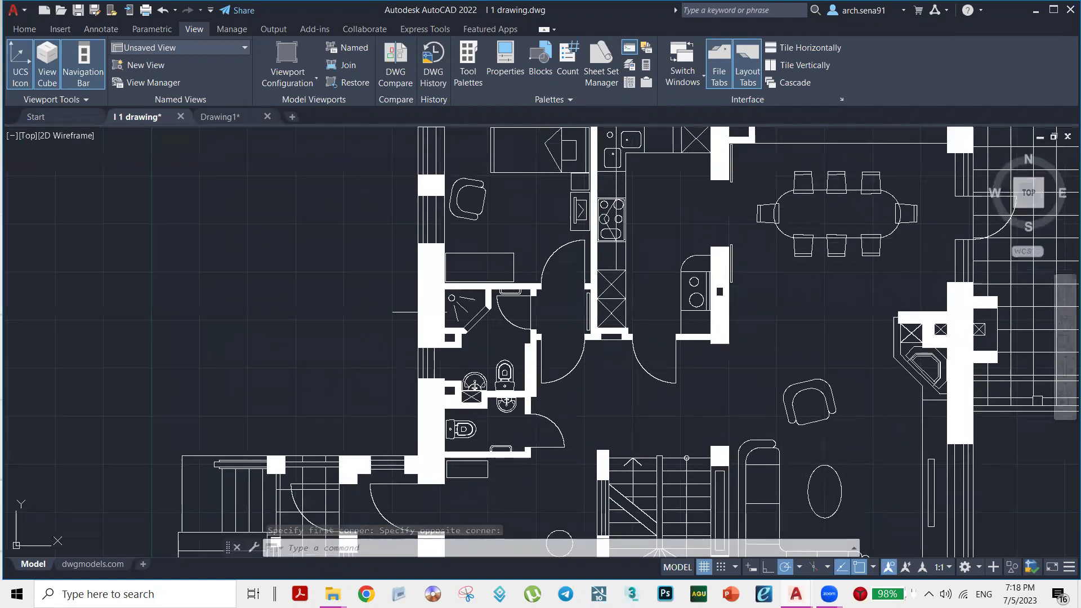
{"action": "left_click", "coordinate": [1064, 342]}
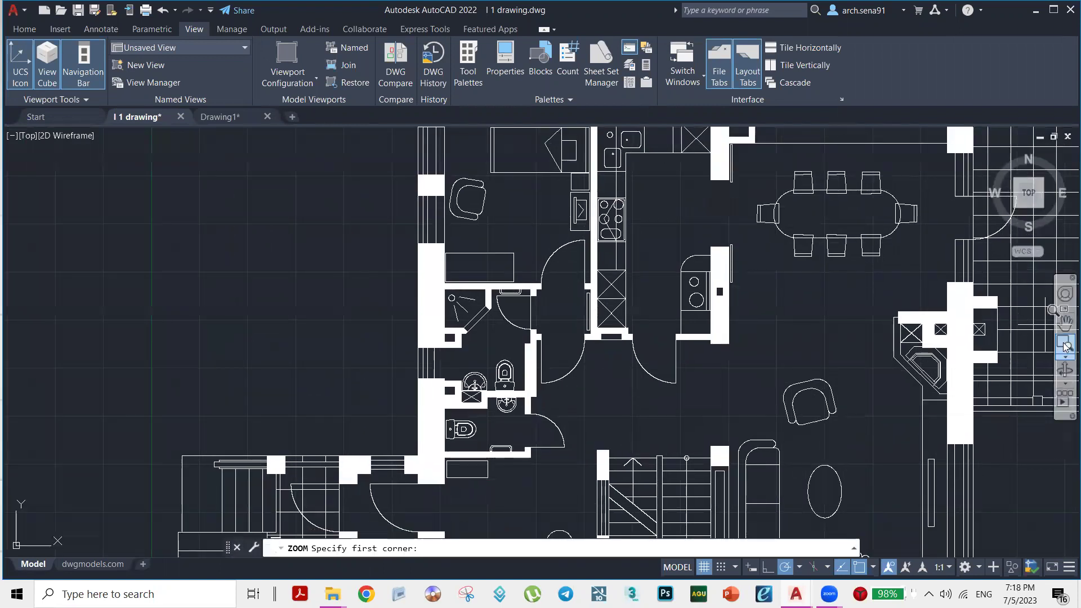
{"action": "left_click", "coordinate": [558, 275]}
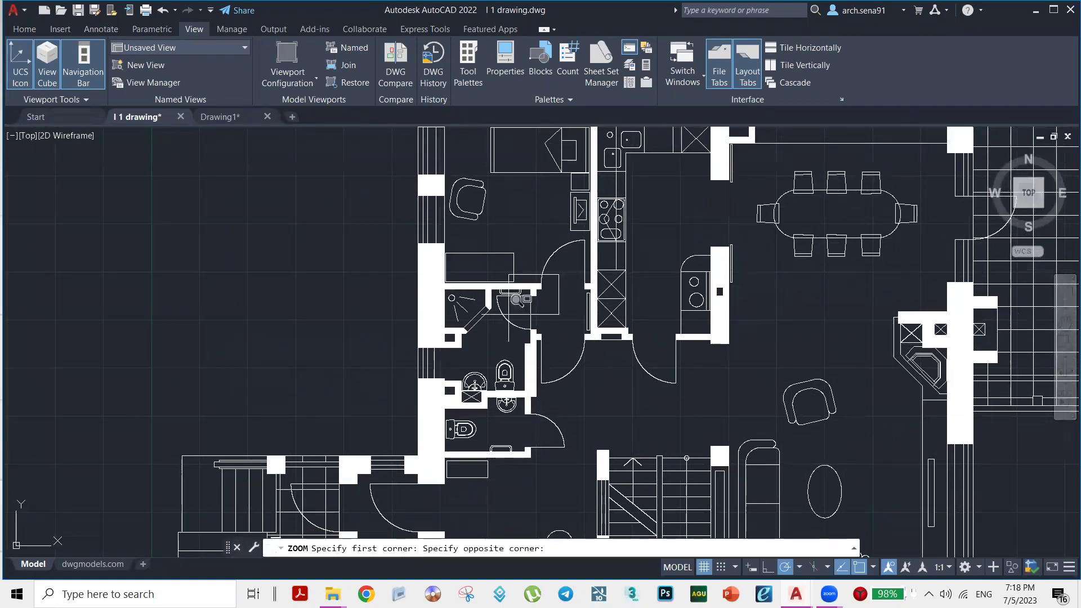
{"action": "left_click", "coordinate": [388, 414]}
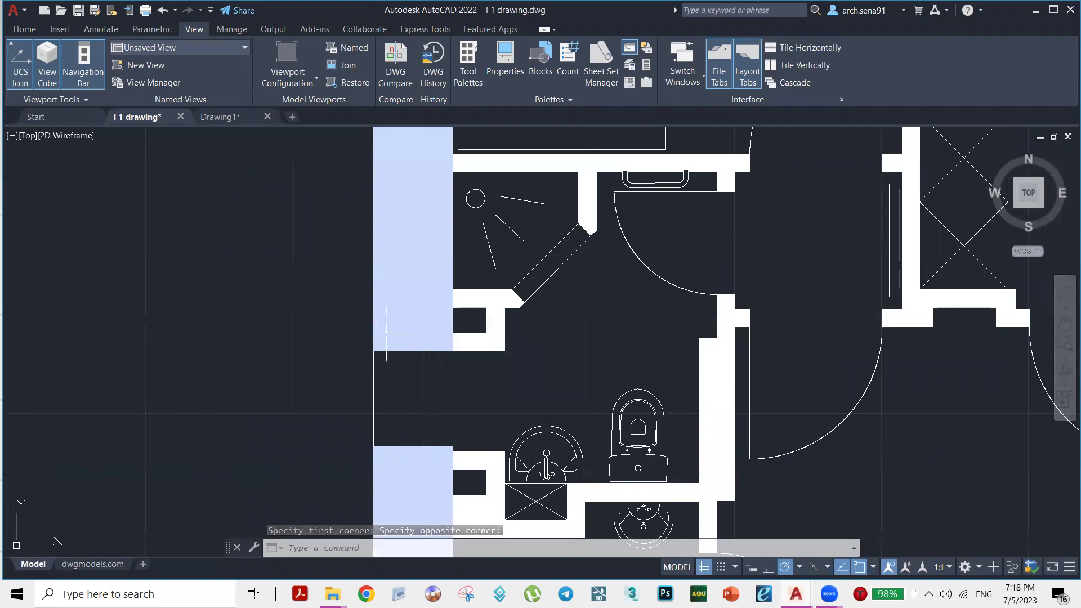
Examine the rooms at several magnifications and fit the entire floor plan in view with Zoom Extents
{"action": "scroll", "coordinate": [434, 327], "scroll_direction": "down", "scroll_amount": 4}
{"action": "middle_click_drag", "start_coordinate": [532, 356], "coordinate": [312, 299]}
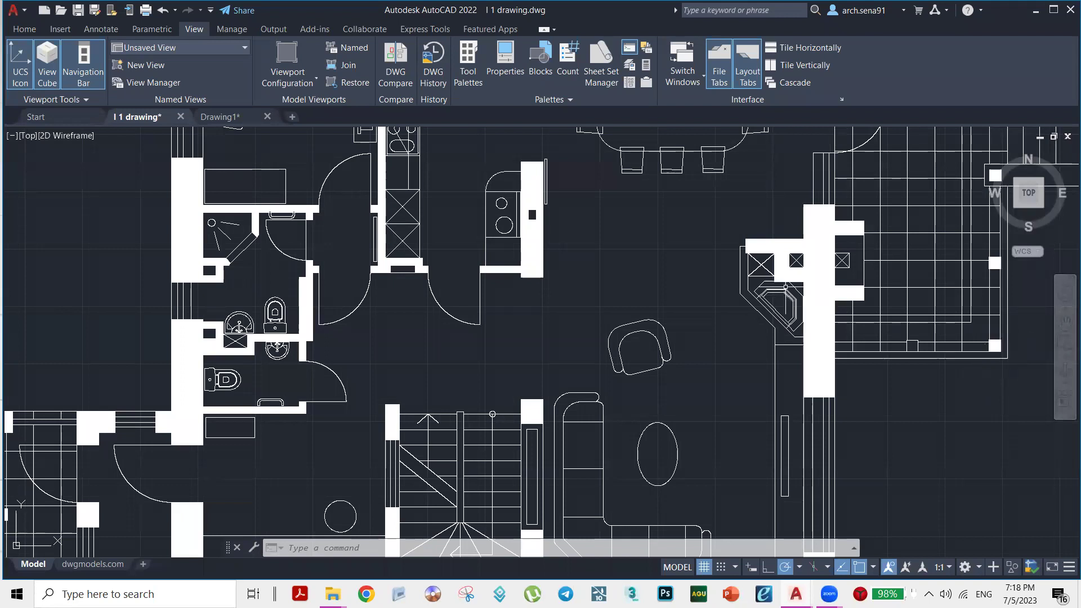
{"action": "scroll", "coordinate": [604, 278], "scroll_direction": "down", "scroll_amount": 2}
{"action": "scroll", "coordinate": [604, 278], "scroll_direction": "down", "scroll_amount": 2}
{"action": "middle_click_drag", "start_coordinate": [604, 280], "coordinate": [611, 351]}
{"action": "scroll", "coordinate": [585, 350], "scroll_direction": "up", "scroll_amount": 5}
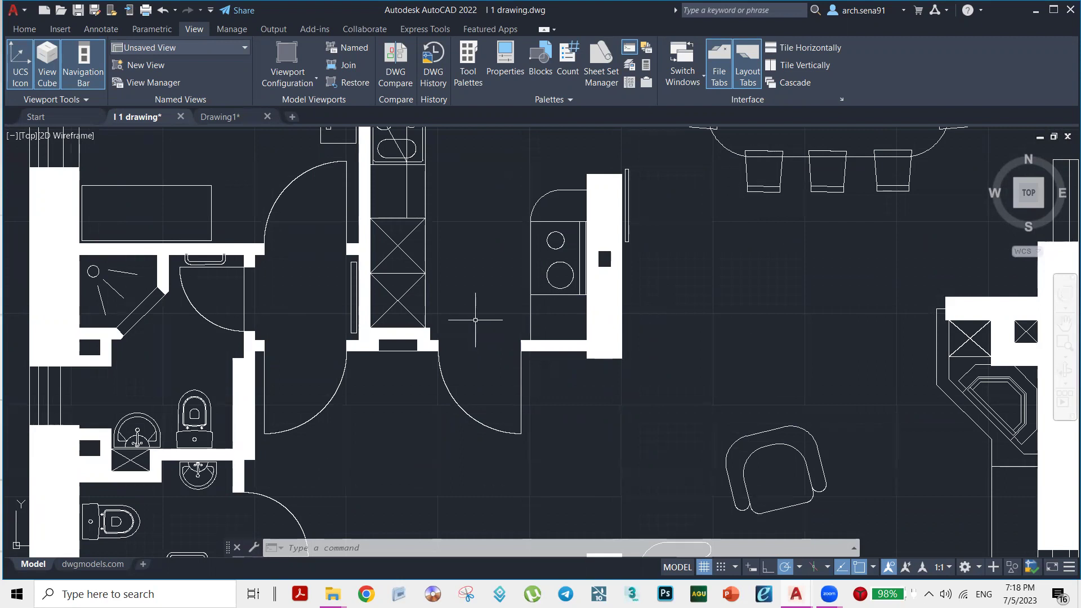
{"action": "middle_click", "coordinate": [476, 319]}
{"action": "middle_click", "coordinate": [475, 320]}
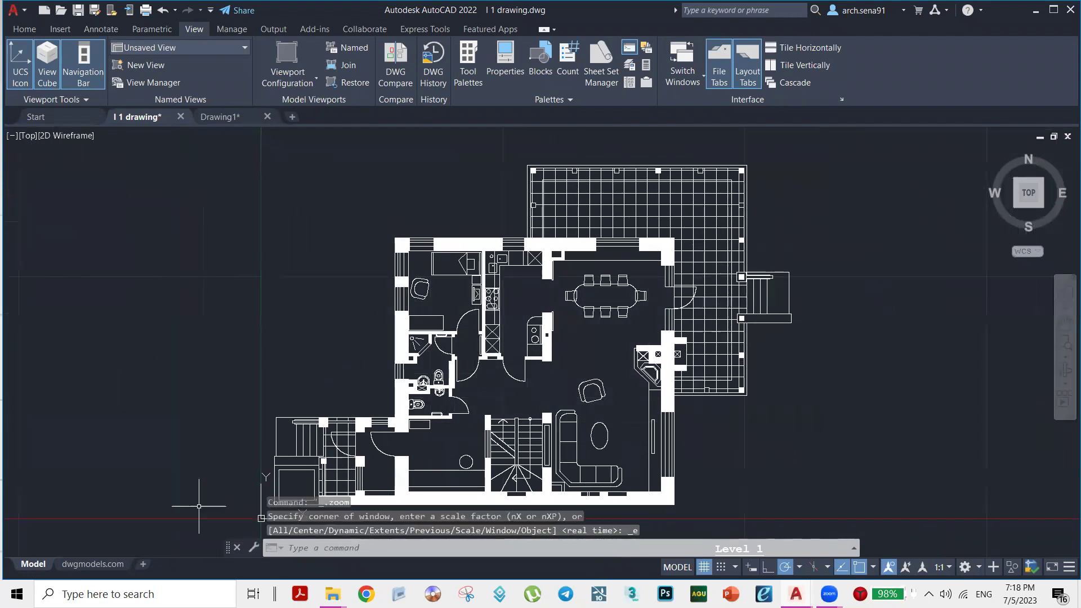
{"action": "scroll", "coordinate": [410, 325], "scroll_direction": "up", "scroll_amount": 3}
{"action": "scroll", "coordinate": [417, 315], "scroll_direction": "down", "scroll_amount": 3}
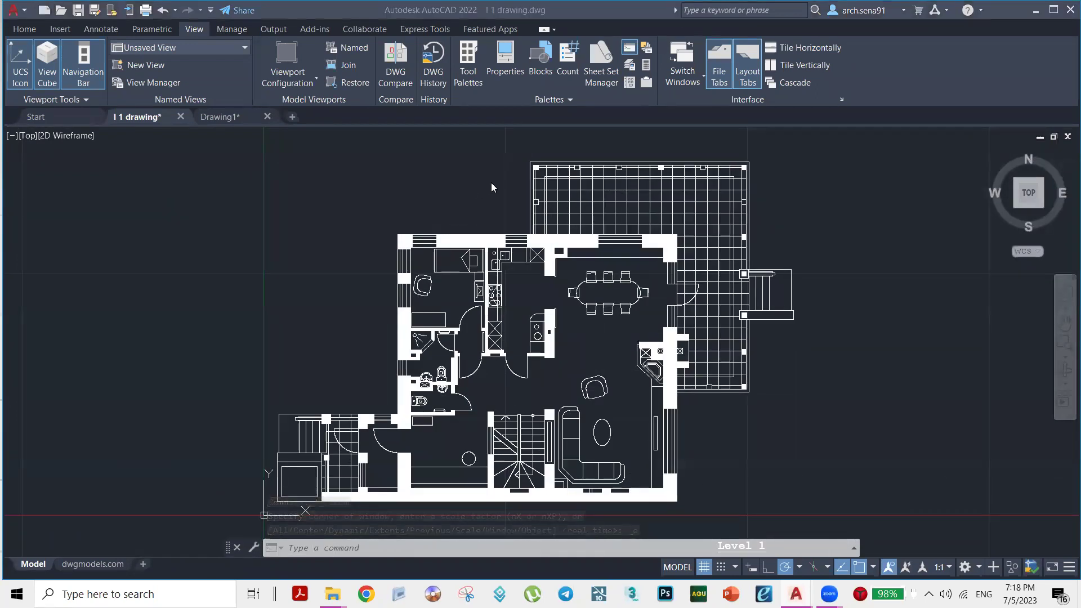
Fit the whole plan with Zoom Extents, look closely at the dining area, and return to the overall plan
{"action": "left_click", "coordinate": [1064, 357]}
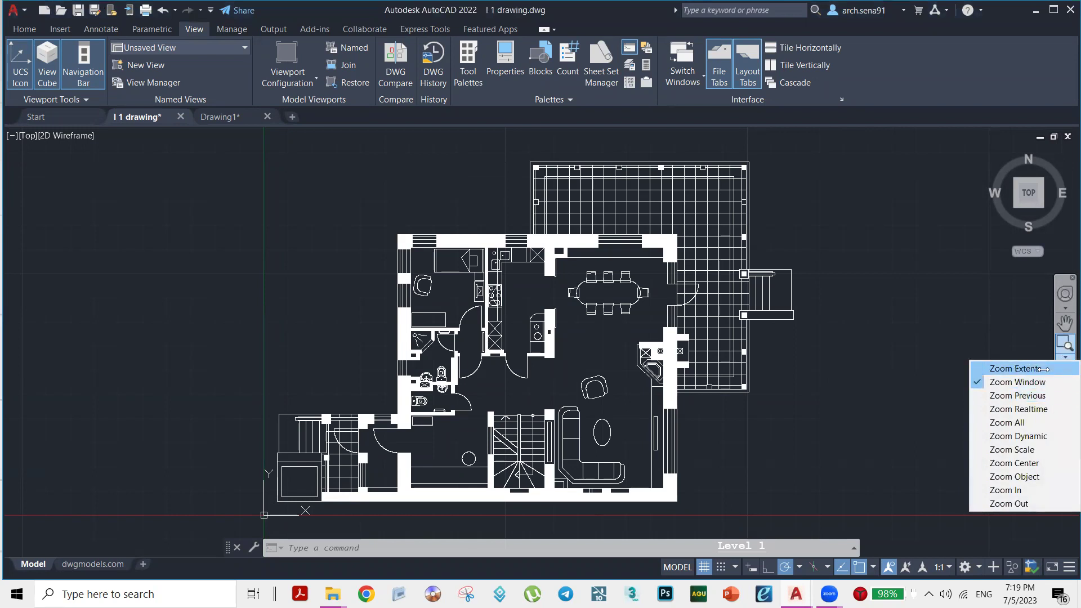
{"action": "left_click", "coordinate": [1041, 369]}
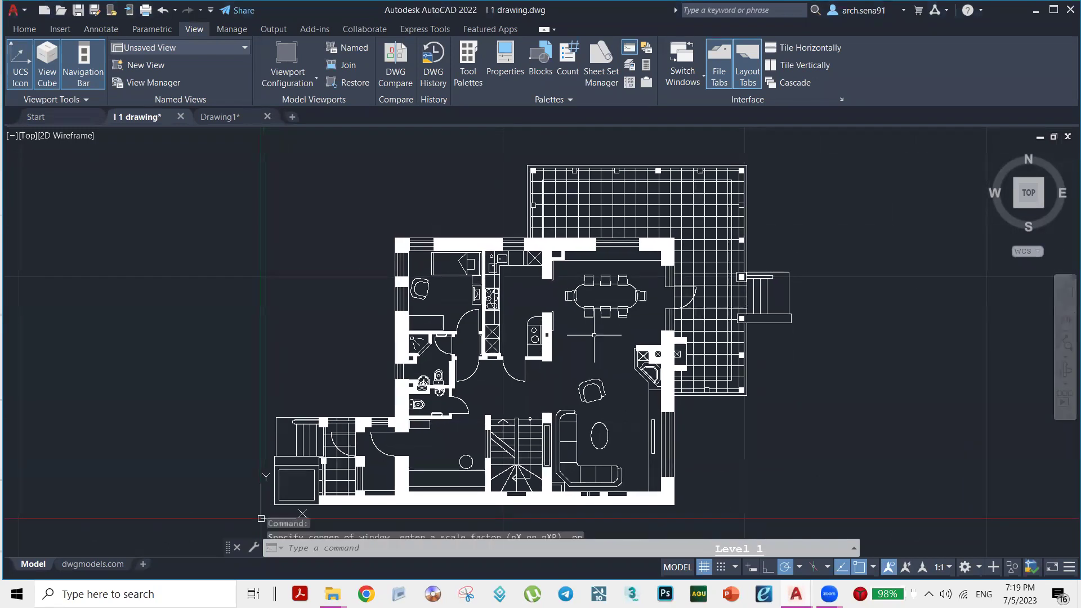
{"action": "scroll", "coordinate": [680, 322], "scroll_direction": "up", "scroll_amount": 6}
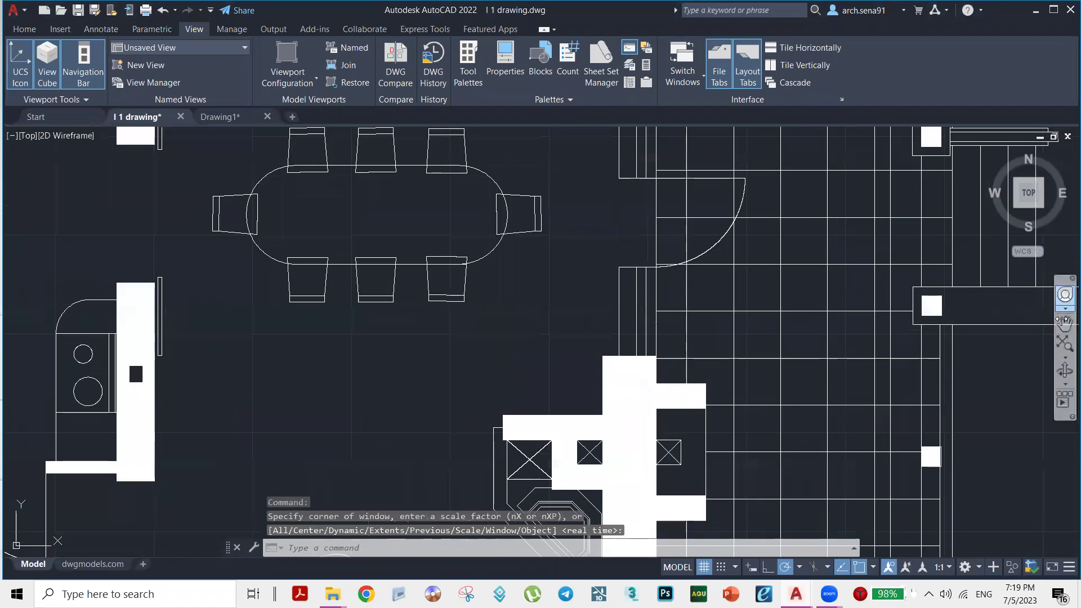
{"action": "left_click", "coordinate": [1063, 352]}
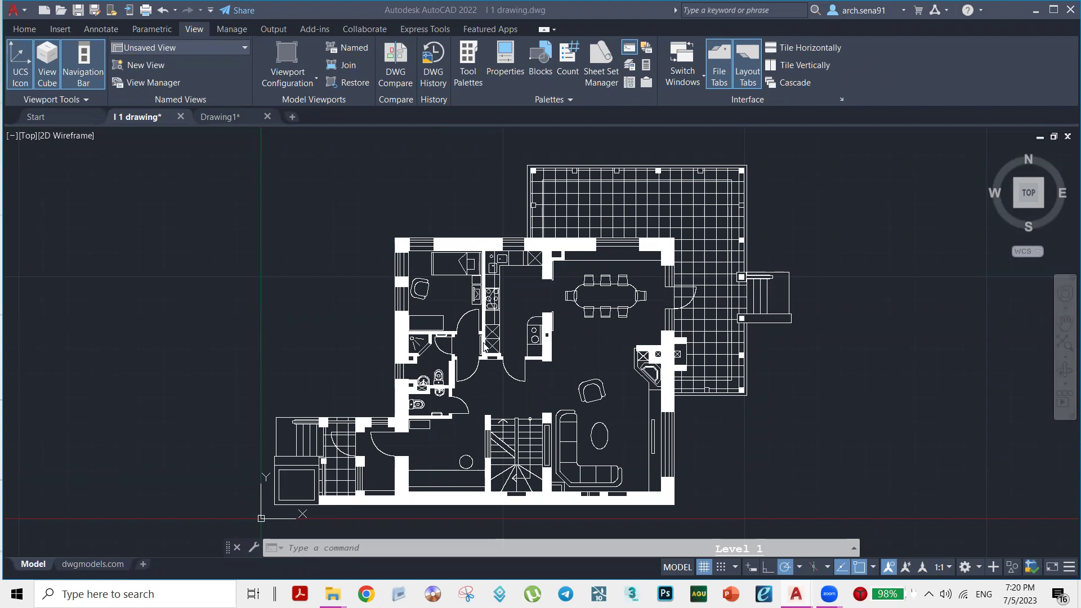
Move across the bedroom, kitchen, dining and terrace areas at close range with the Pan command, and exit it
{"action": "scroll", "coordinate": [482, 353], "scroll_direction": "up", "scroll_amount": 4}
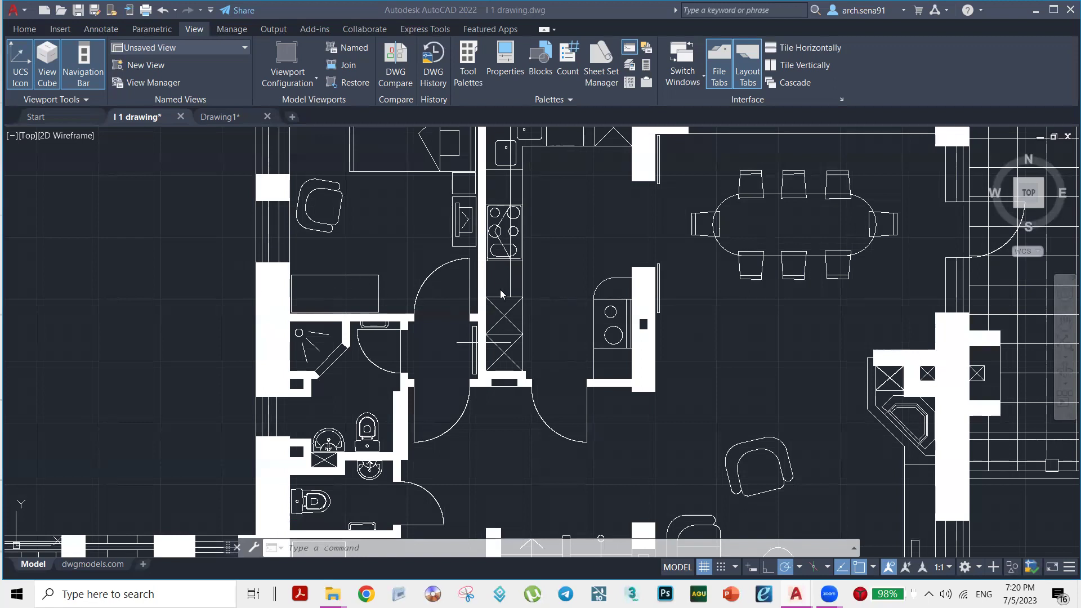
{"action": "right_click", "coordinate": [733, 310]}
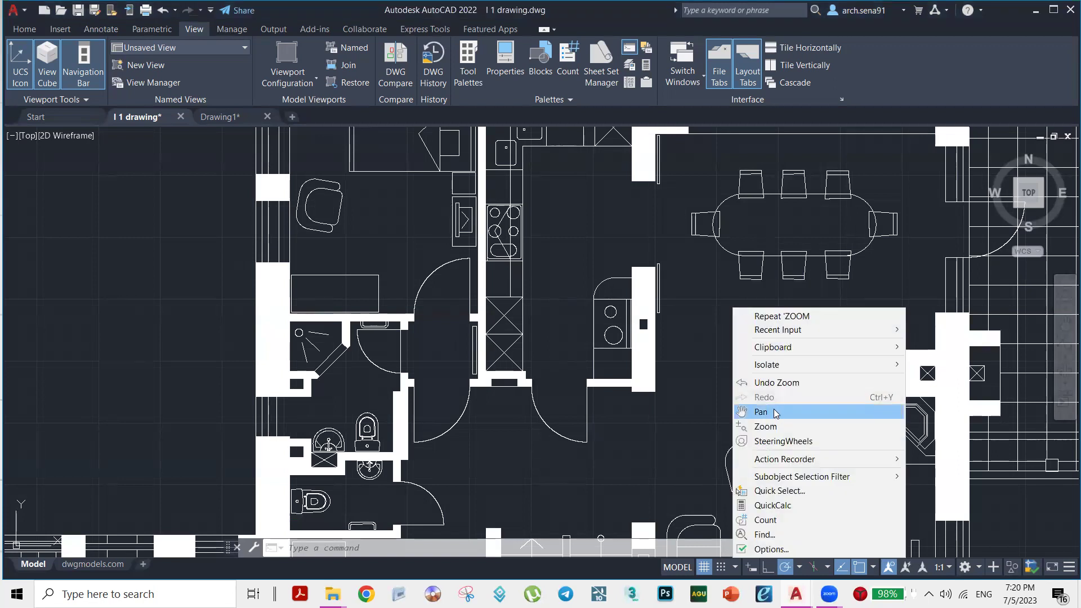
{"action": "left_click", "coordinate": [770, 412]}
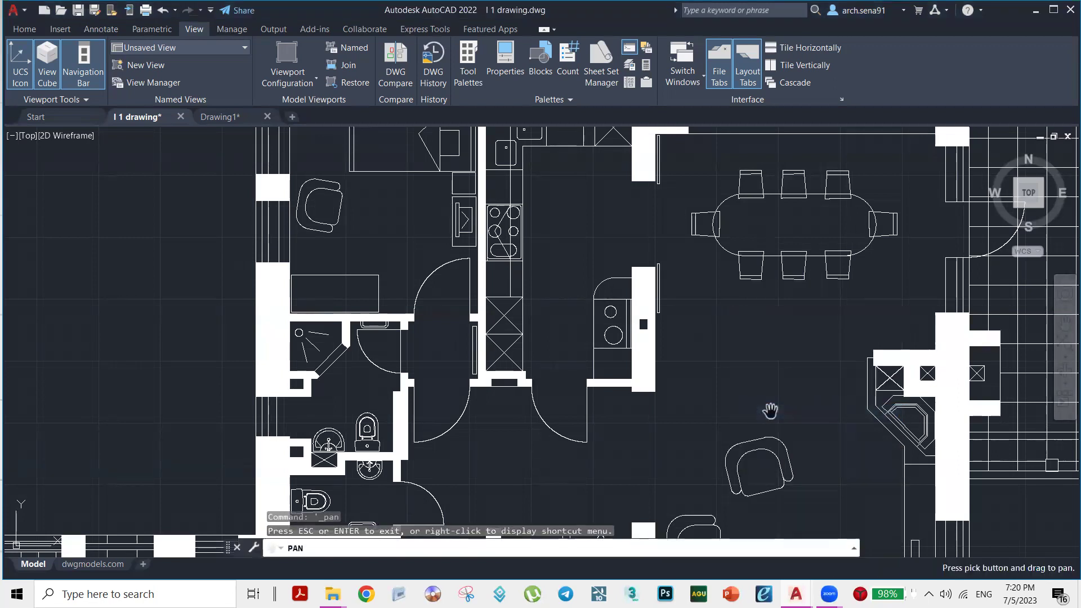
{"action": "left_click_drag", "start_coordinate": [455, 316], "coordinate": [863, 313]}
{"action": "left_click_drag", "start_coordinate": [850, 529], "coordinate": [417, 264]}
{"action": "left_click_drag", "start_coordinate": [388, 327], "coordinate": [713, 357]}
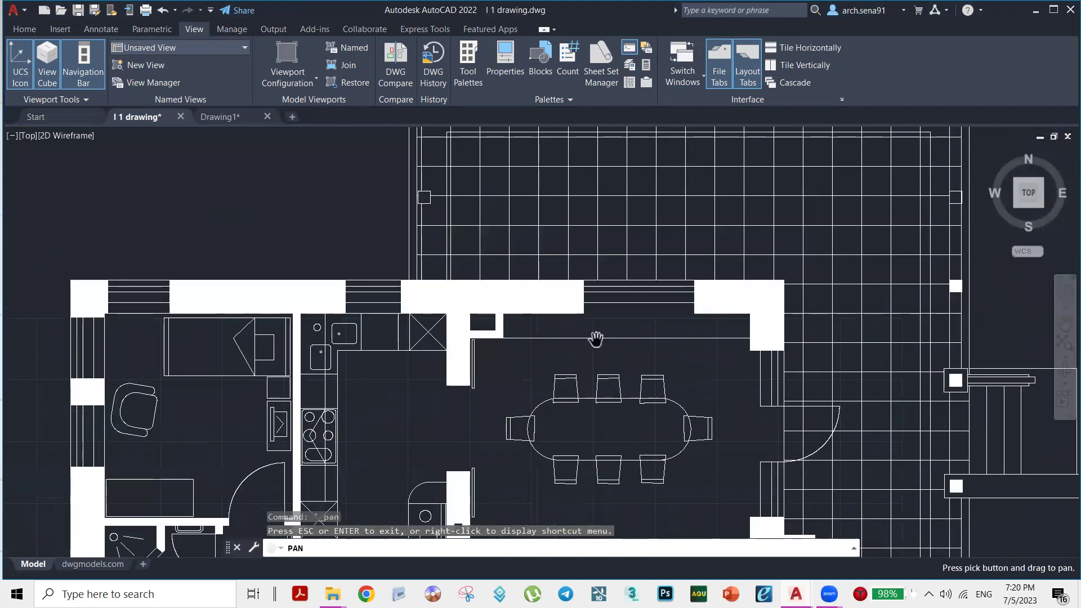
{"action": "left_click_drag", "start_coordinate": [622, 392], "coordinate": [350, 204]}
{"action": "left_click_drag", "start_coordinate": [612, 313], "coordinate": [792, 302]}
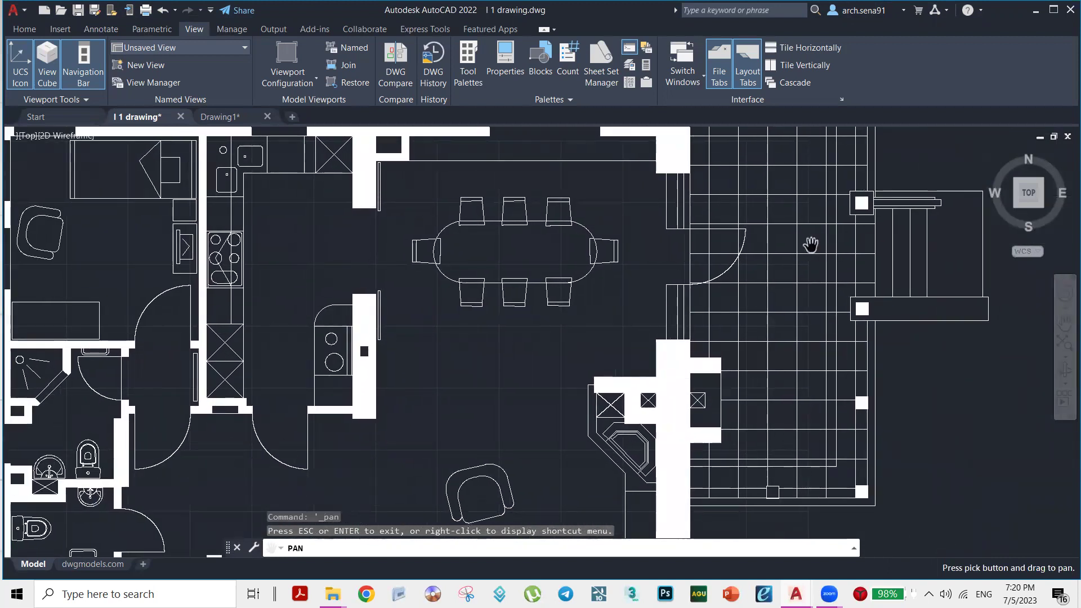
{"action": "key", "text": "Escape"}
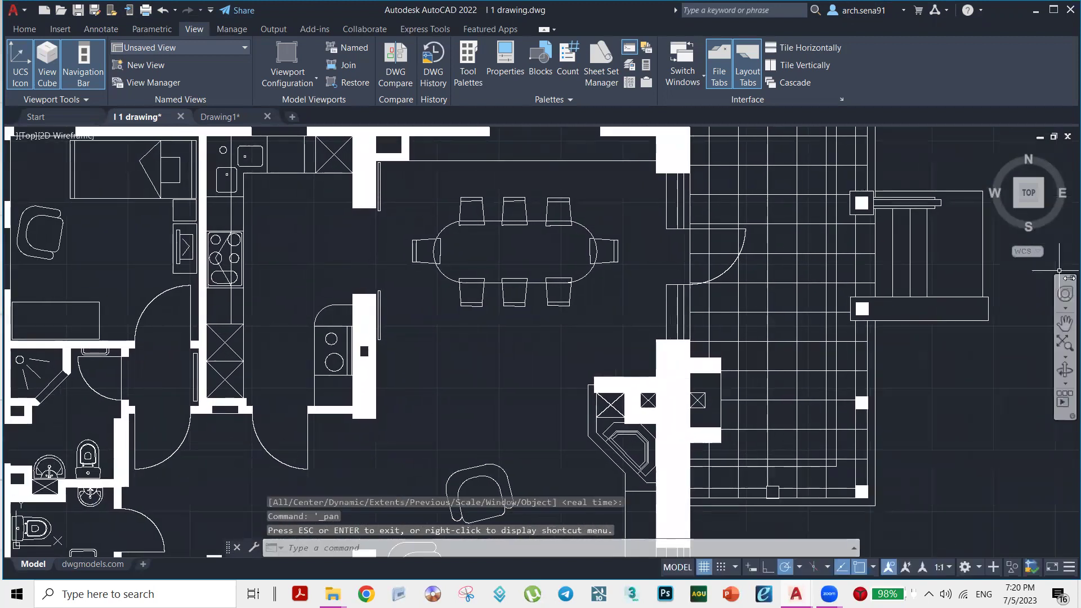
Use the navigation bar's Pan tool to bring the staircase and living room into view, and leave the tool
{"action": "left_click", "coordinate": [1065, 323]}
{"action": "left_click_drag", "start_coordinate": [518, 306], "coordinate": [622, 366]}
{"action": "key", "text": "Escape"}
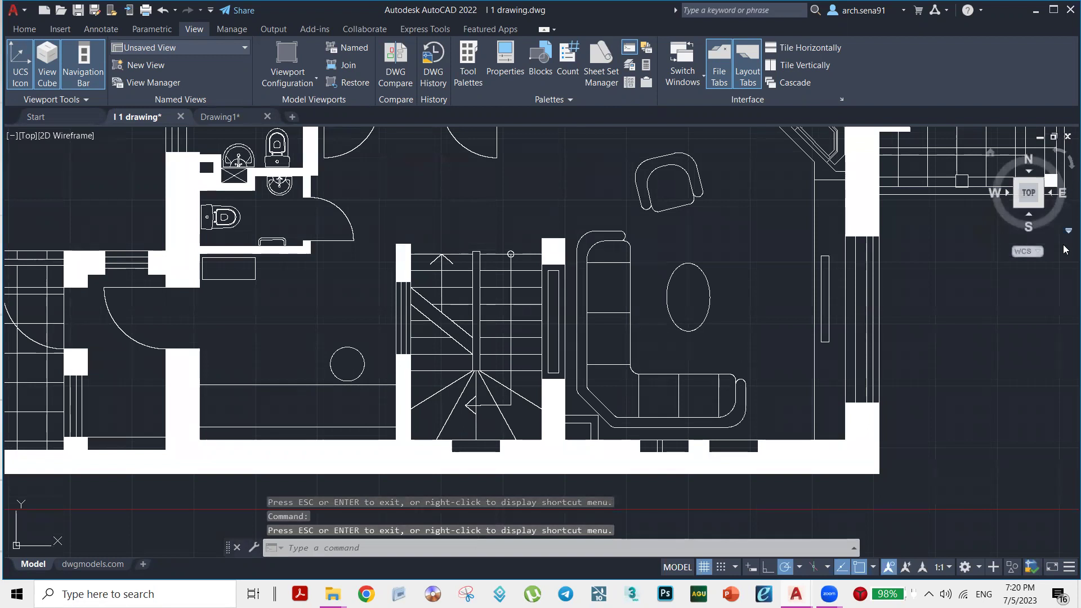
Look over the staircase, kitchen, dining room and terrace by moving the view directly, without starting the Pan command
{"action": "middle_click_drag", "start_coordinate": [771, 324], "coordinate": [845, 348]}
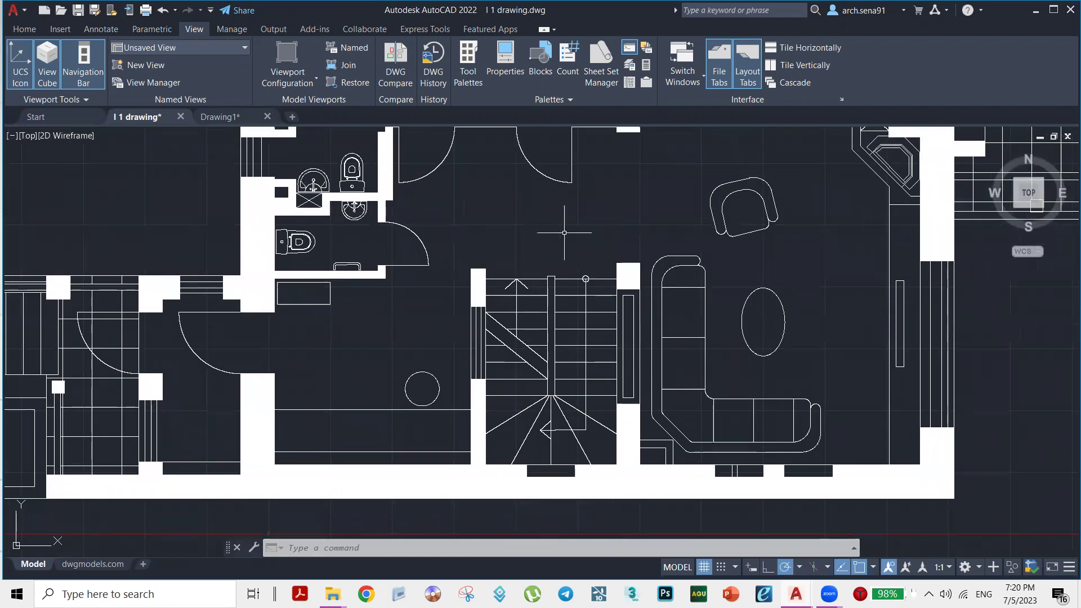
{"action": "middle_click_drag", "start_coordinate": [554, 230], "coordinate": [656, 548]}
{"action": "scroll", "coordinate": [690, 193], "scroll_direction": "down", "scroll_amount": 3}
{"action": "middle_click_drag", "start_coordinate": [690, 193], "coordinate": [563, 197]}
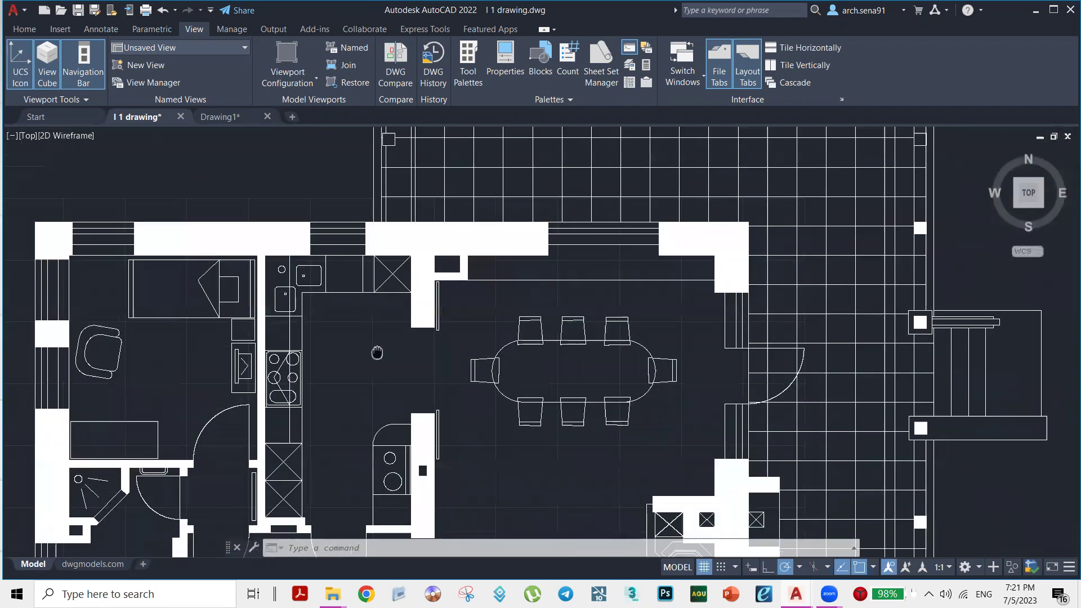
{"action": "scroll", "coordinate": [440, 197], "scroll_direction": "up", "scroll_amount": 3}
{"action": "middle_click_drag", "start_coordinate": [440, 197], "coordinate": [525, 98]}
{"action": "middle_click_drag", "start_coordinate": [758, 292], "coordinate": [831, 134]}
{"action": "middle_click_drag", "start_coordinate": [968, 204], "coordinate": [770, 373]}
{"action": "middle_click_drag", "start_coordinate": [747, 224], "coordinate": [418, 339]}
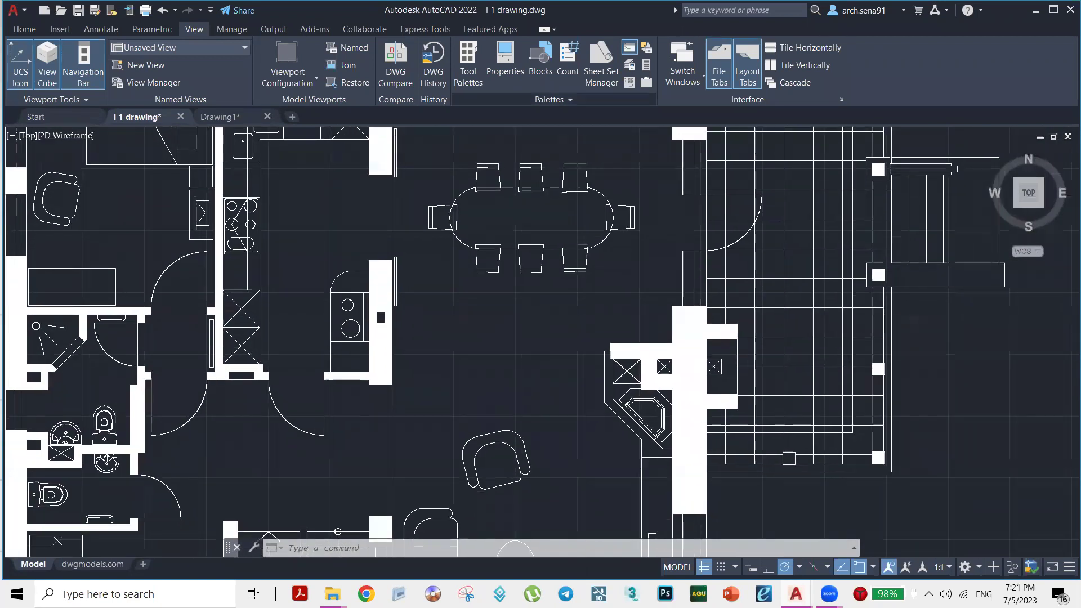
{"action": "right_click", "coordinate": [657, 172]}
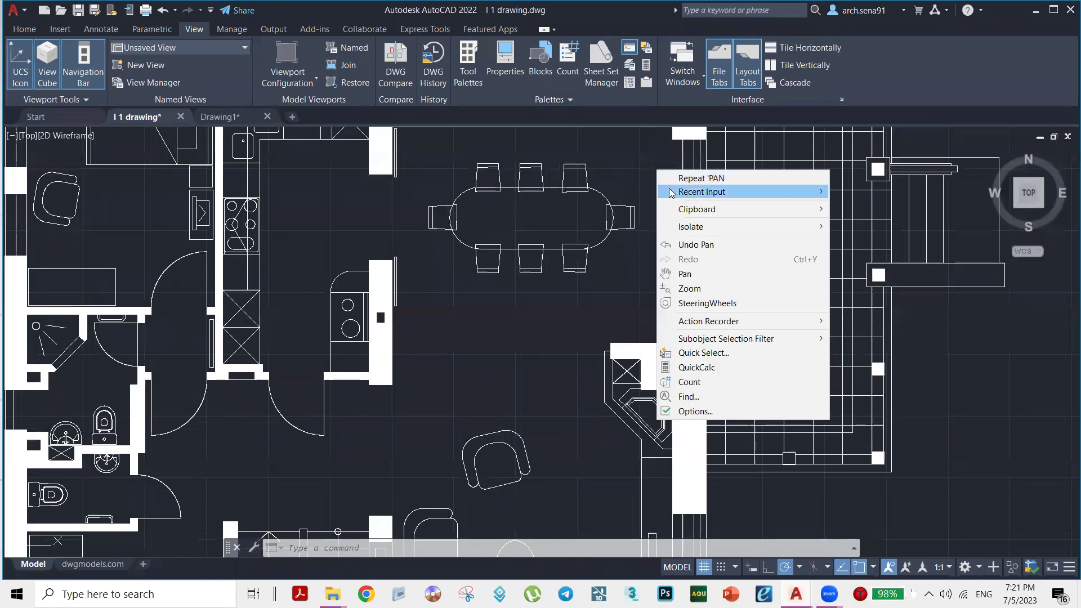
{"action": "left_click", "coordinate": [703, 278]}
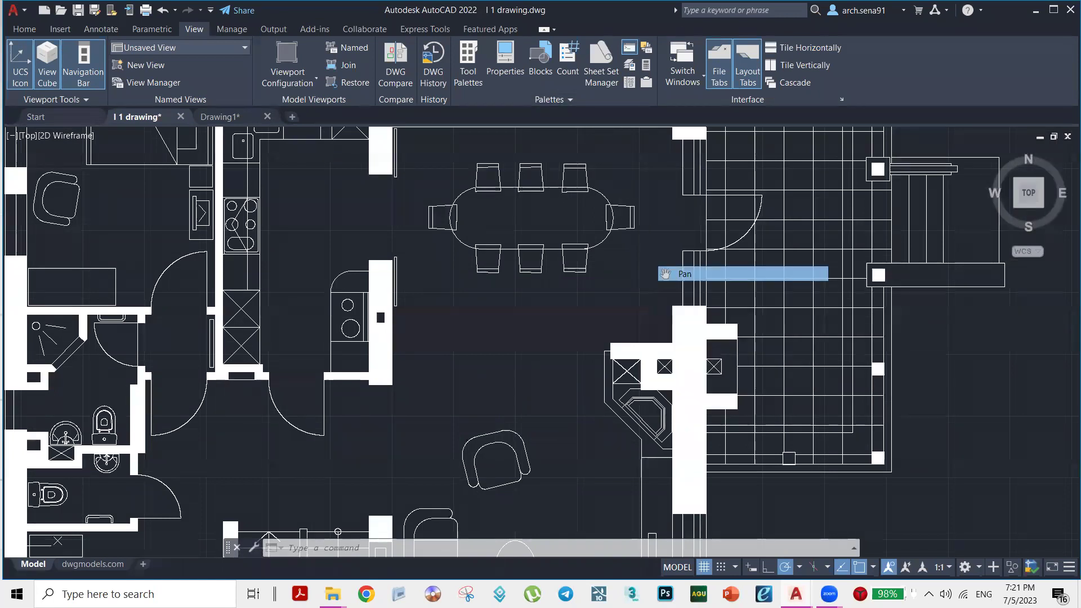
{"action": "key", "text": "Escape"}
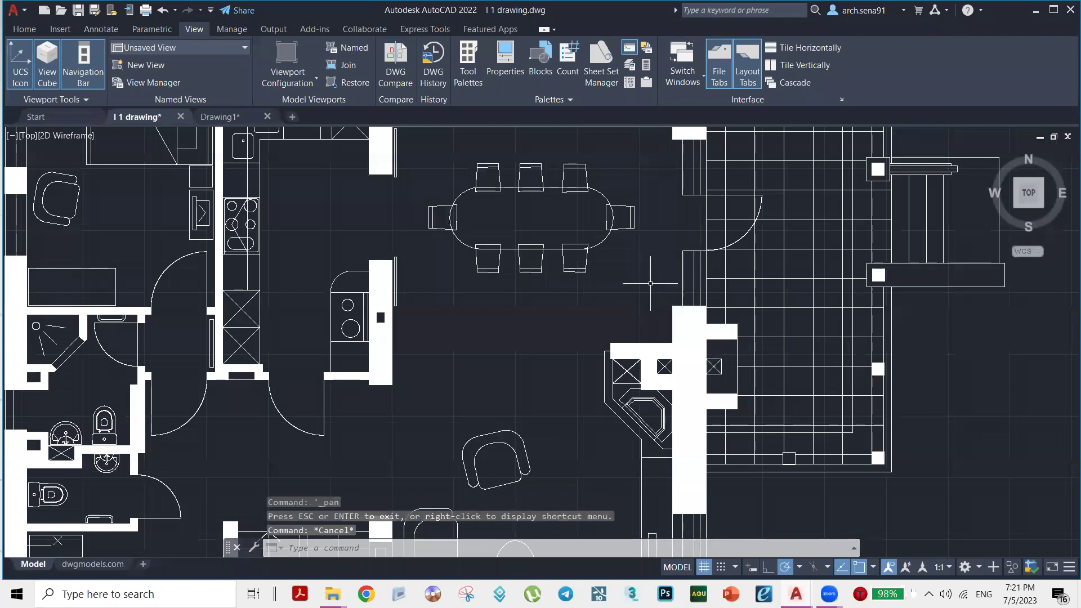
{"action": "key", "text": "Escape"}
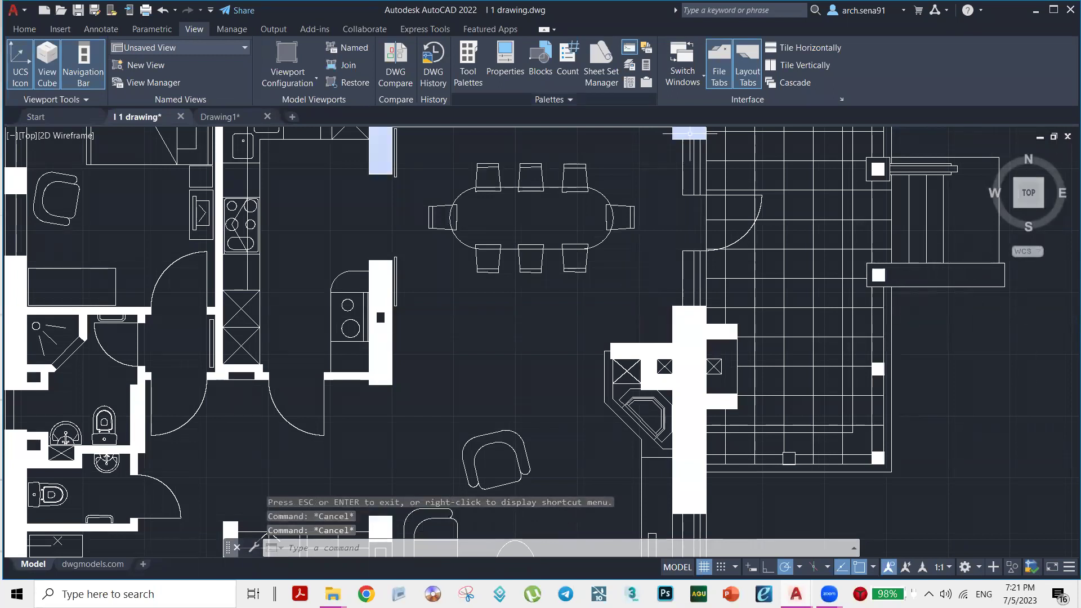
Turn the navigation bar off and on again, and use its Pan tool to bring the bathrooms into view before exiting
{"action": "left_click", "coordinate": [73, 69]}
{"action": "left_click", "coordinate": [73, 68]}
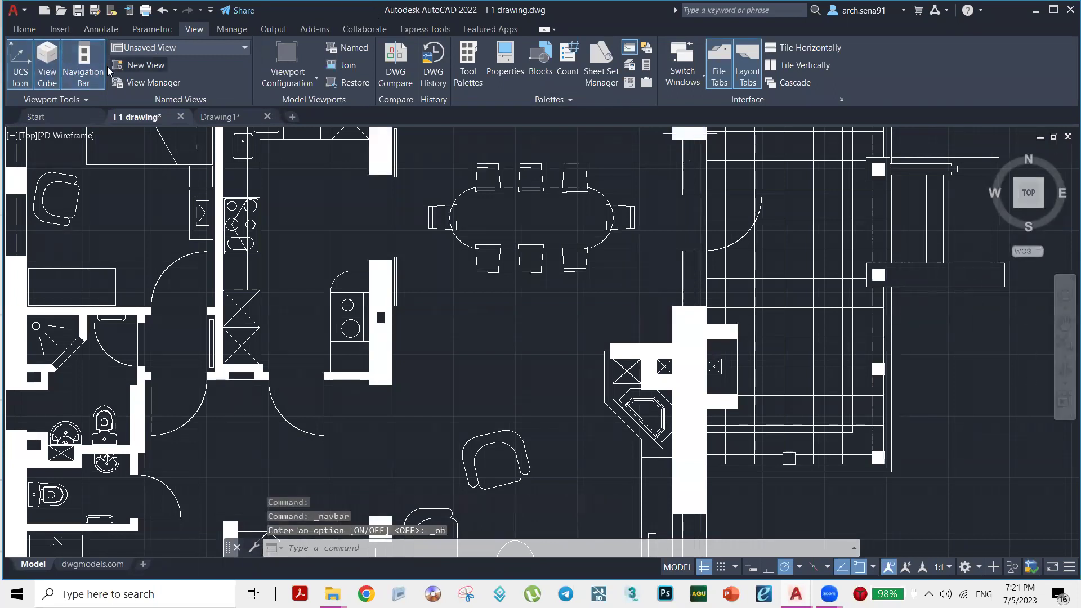
{"action": "left_click", "coordinate": [1064, 323]}
{"action": "left_click_drag", "start_coordinate": [554, 335], "coordinate": [763, 290]}
{"action": "right_click", "coordinate": [769, 293]}
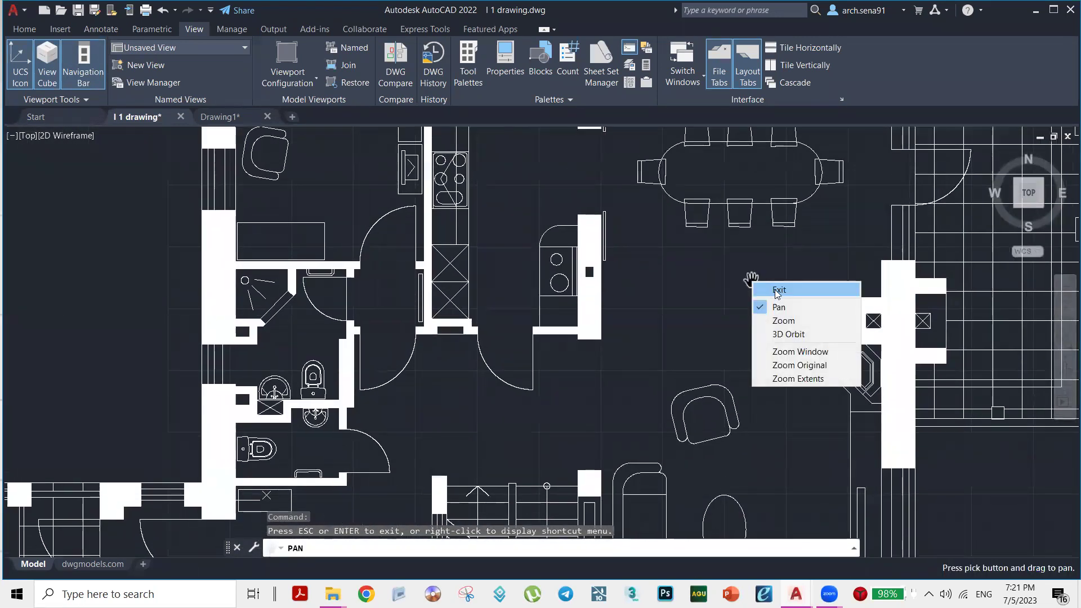
{"action": "left_click", "coordinate": [760, 289]}
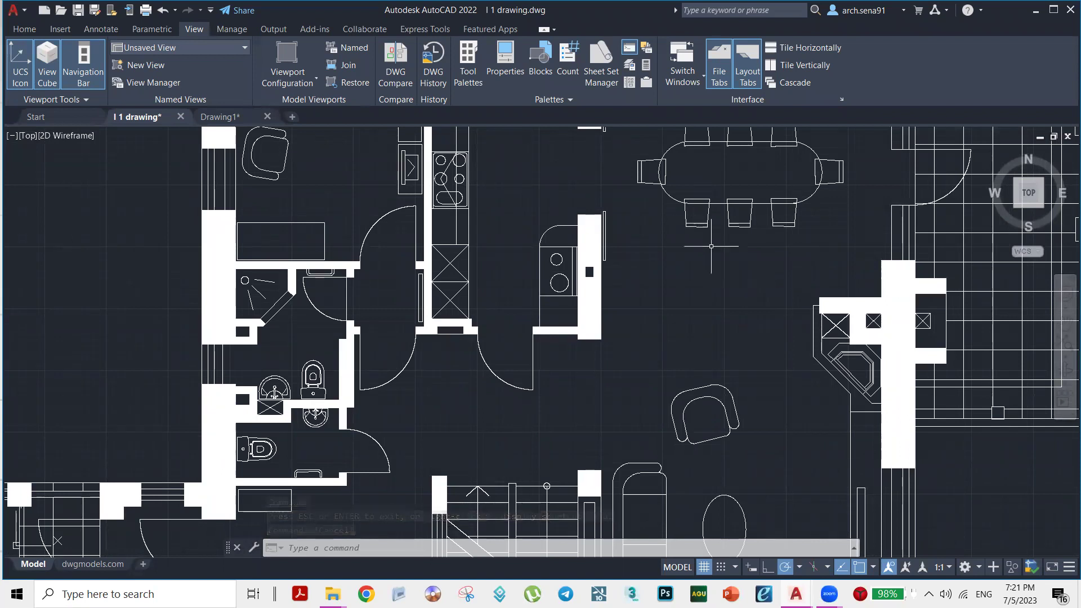
Switch the floor plan to the SW Isometric view and inspect its rooms and terrace
{"action": "scroll", "coordinate": [739, 292], "scroll_direction": "down", "scroll_amount": 3}
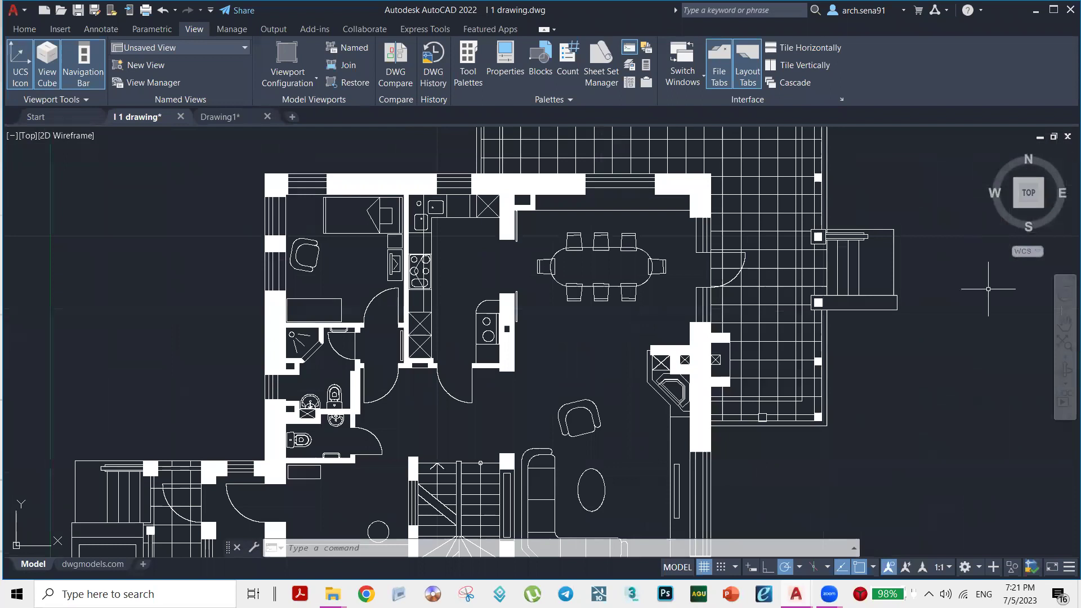
{"action": "left_click", "coordinate": [1016, 208]}
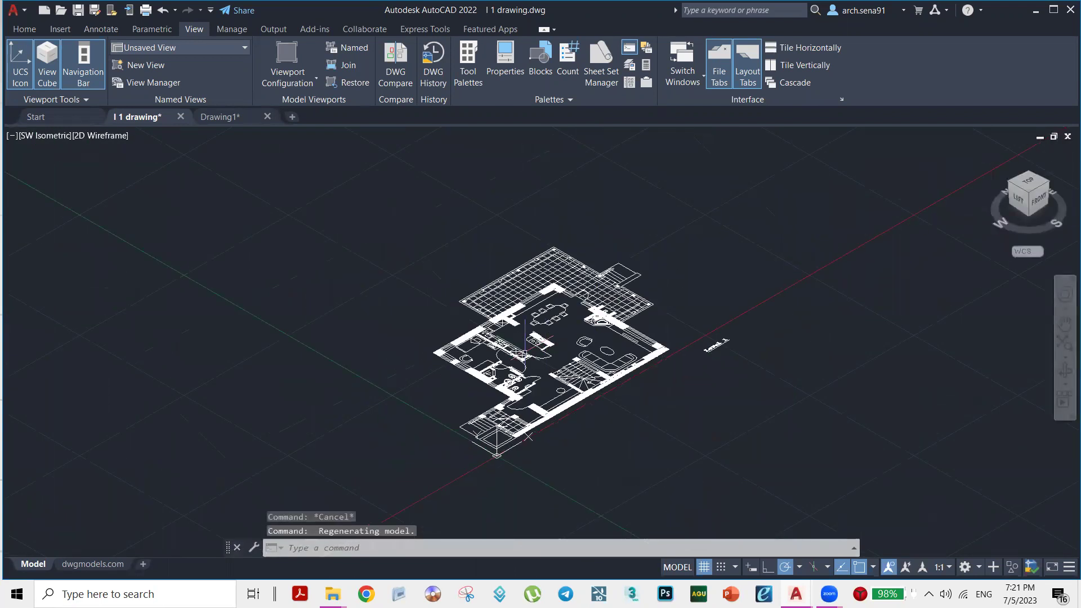
{"action": "scroll", "coordinate": [525, 352], "scroll_direction": "up", "scroll_amount": 1}
{"action": "scroll", "coordinate": [508, 390], "scroll_direction": "up", "scroll_amount": 1}
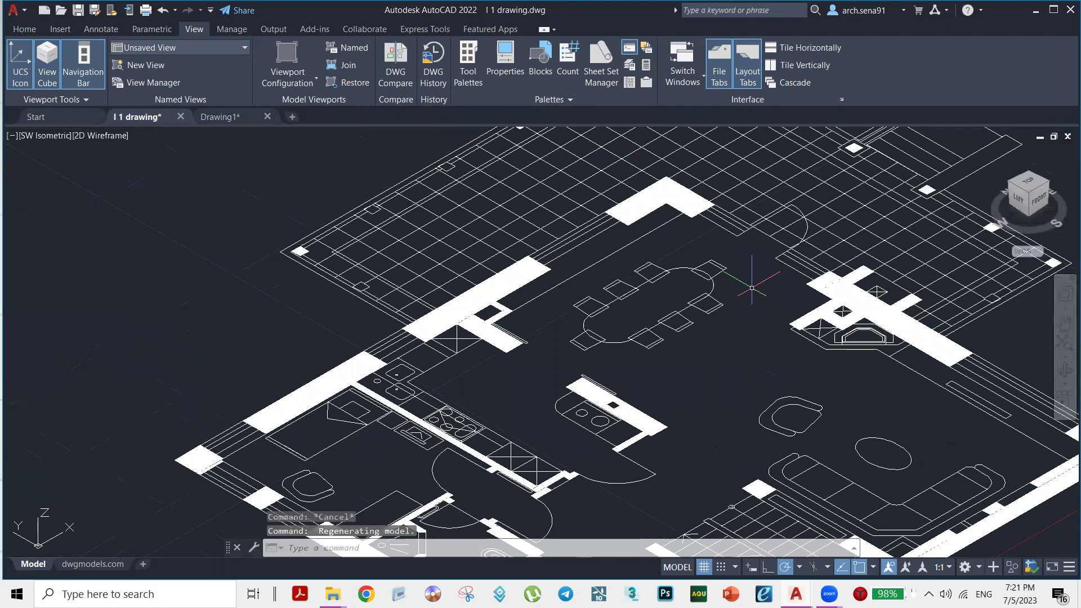
{"action": "scroll", "coordinate": [747, 288], "scroll_direction": "down", "scroll_amount": 2}
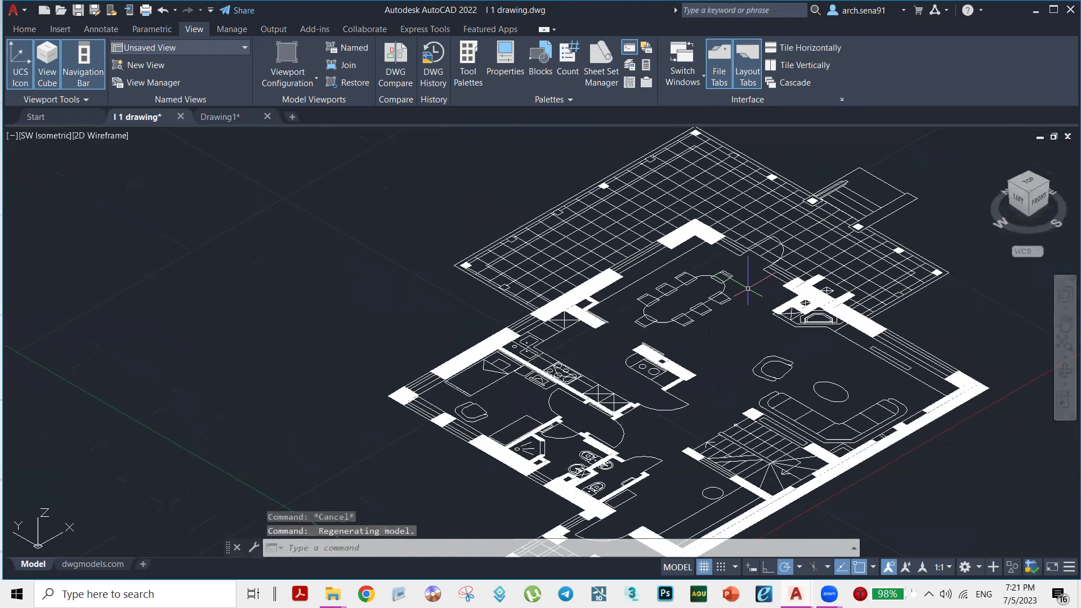
Return to the Top view and rotate it 90 degrees and back so that north points up
{"action": "left_click", "coordinate": [1033, 185]}
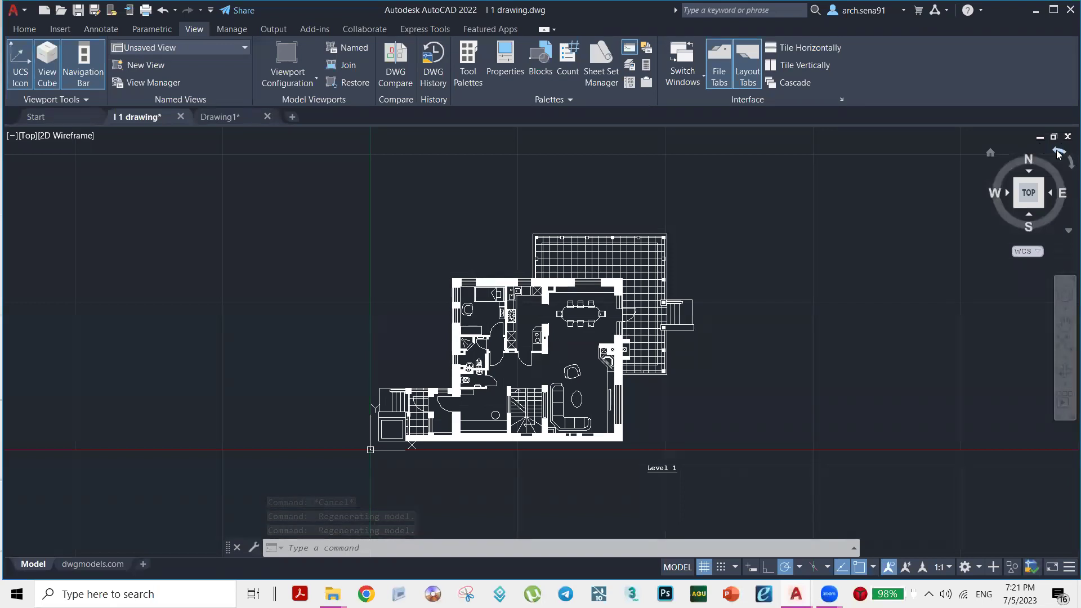
{"action": "left_click", "coordinate": [1059, 154]}
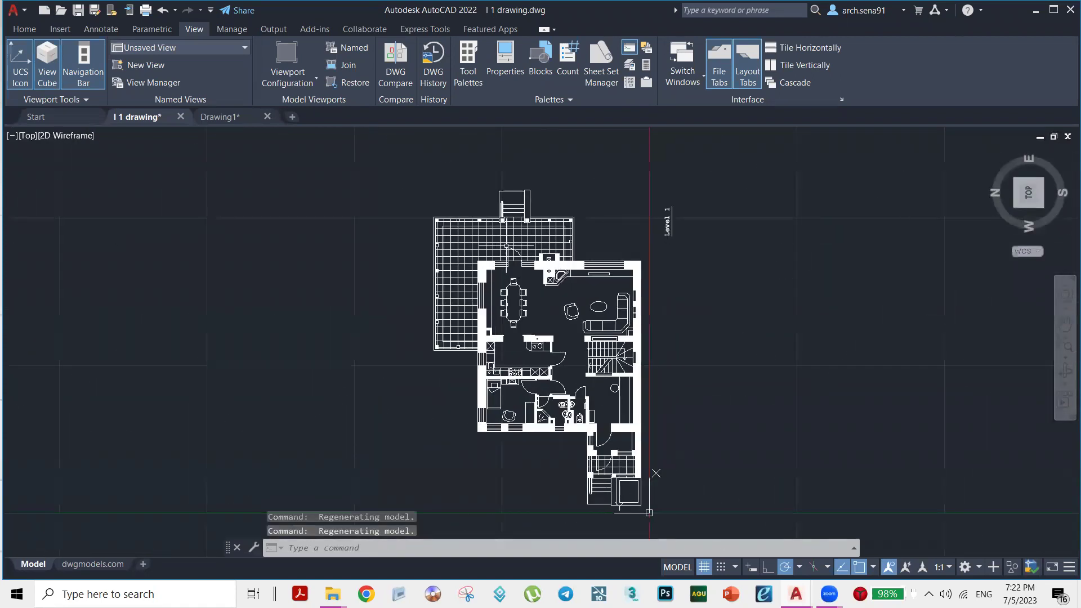
{"action": "left_click", "coordinate": [1064, 169]}
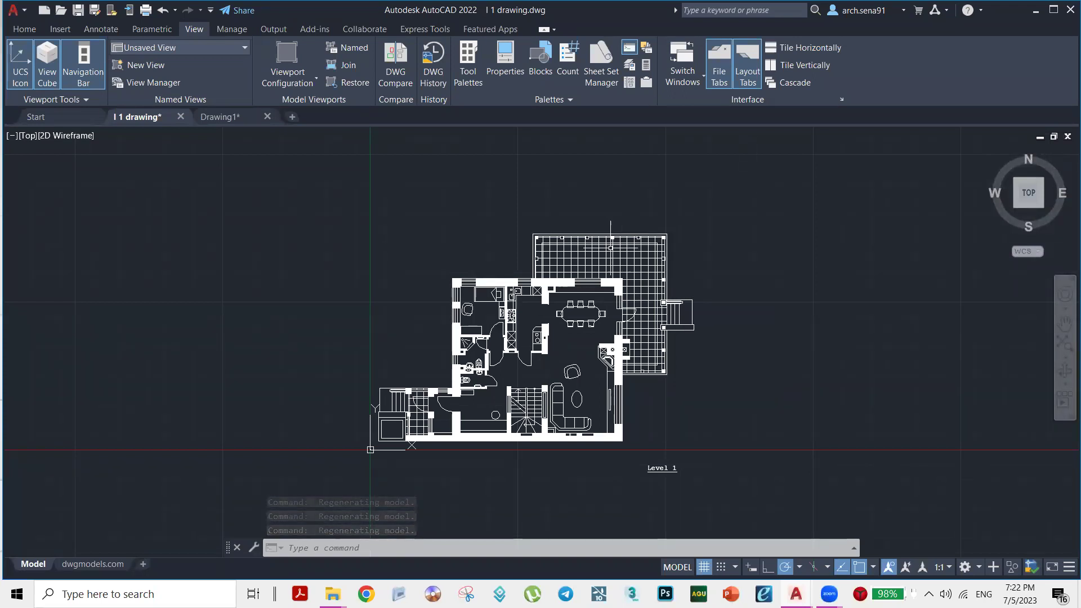
Examine the UCS origin at the plan's lower-left corner and its (x,y,z) and (0,0,0) coordinate labels up close
{"action": "middle_click_drag", "start_coordinate": [504, 281], "coordinate": [573, 246]}
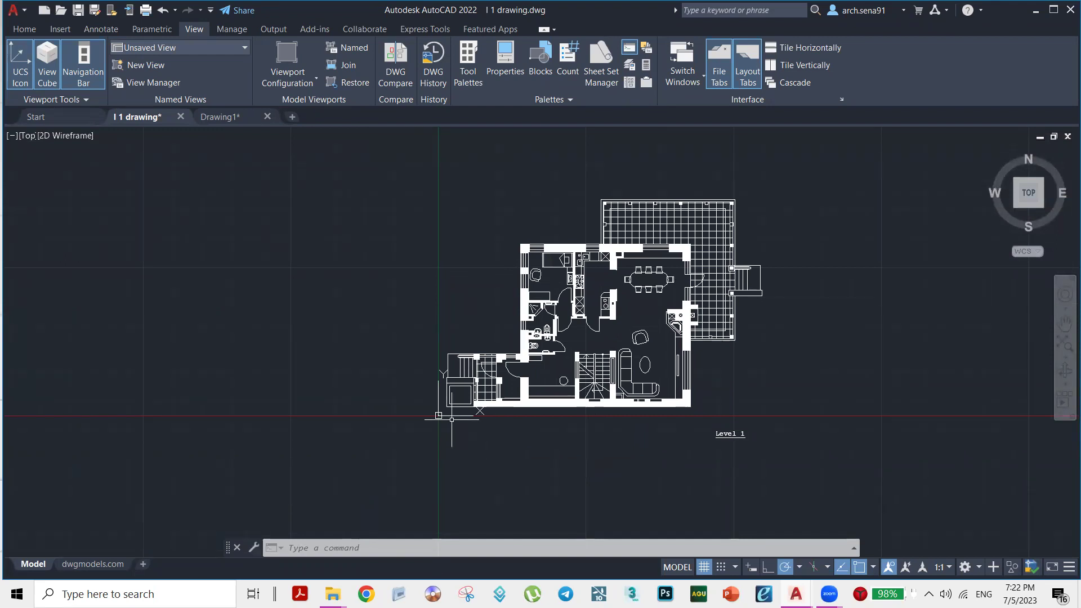
{"action": "scroll", "coordinate": [414, 427], "scroll_direction": "up", "scroll_amount": 4}
{"action": "scroll", "coordinate": [470, 388], "scroll_direction": "up", "scroll_amount": 6}
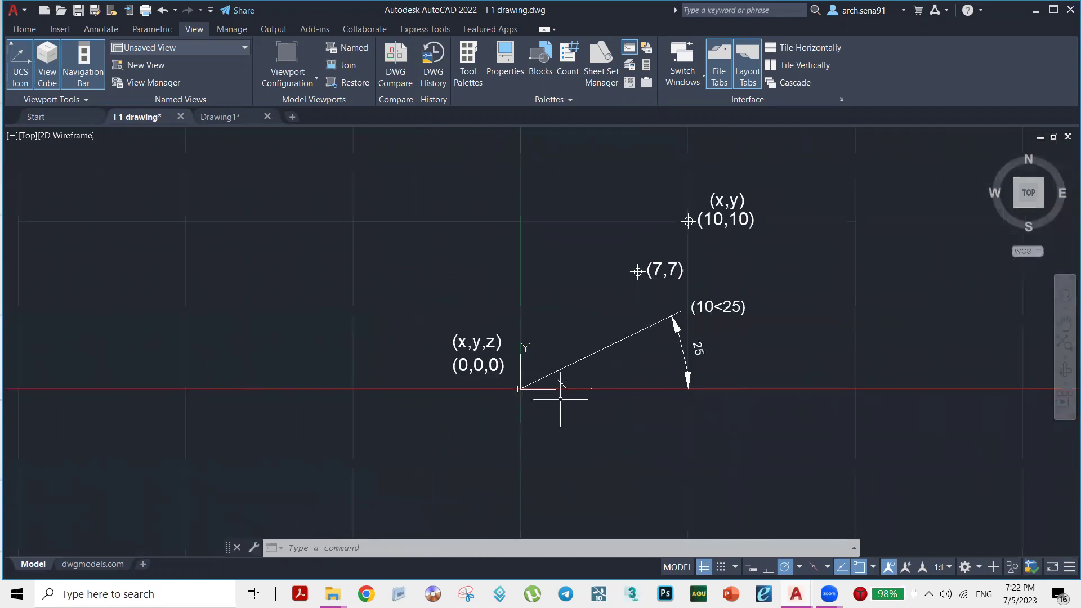
{"action": "middle_click_drag", "start_coordinate": [561, 399], "coordinate": [541, 439]}
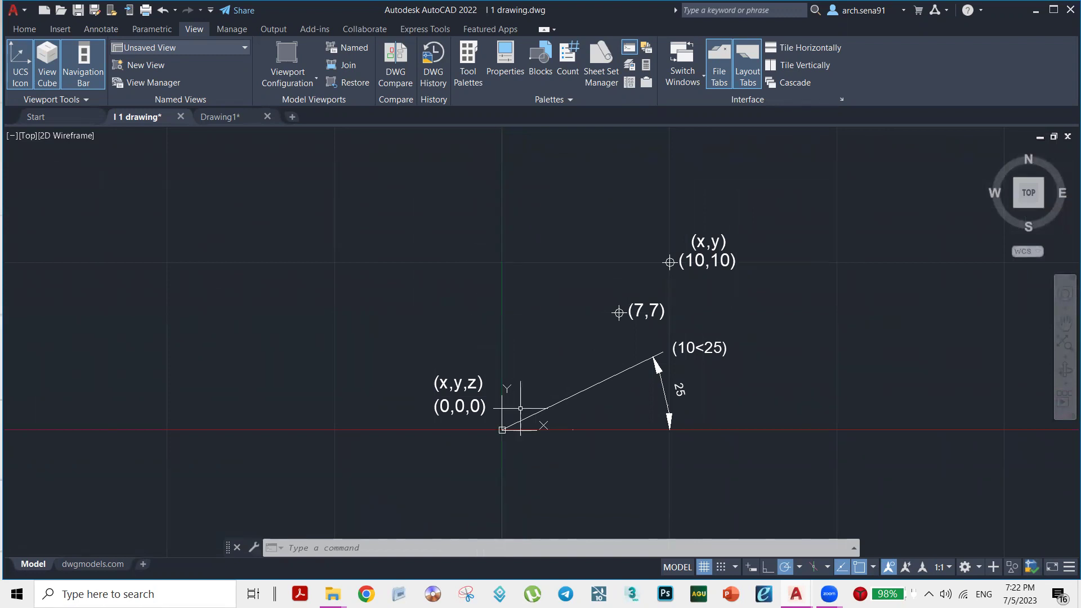
{"action": "left_click", "coordinate": [522, 463]}
{"action": "left_click", "coordinate": [493, 440]}
{"action": "scroll", "coordinate": [501, 429], "scroll_direction": "up", "scroll_amount": 6}
{"action": "middle_click_drag", "start_coordinate": [508, 447], "coordinate": [520, 458]}
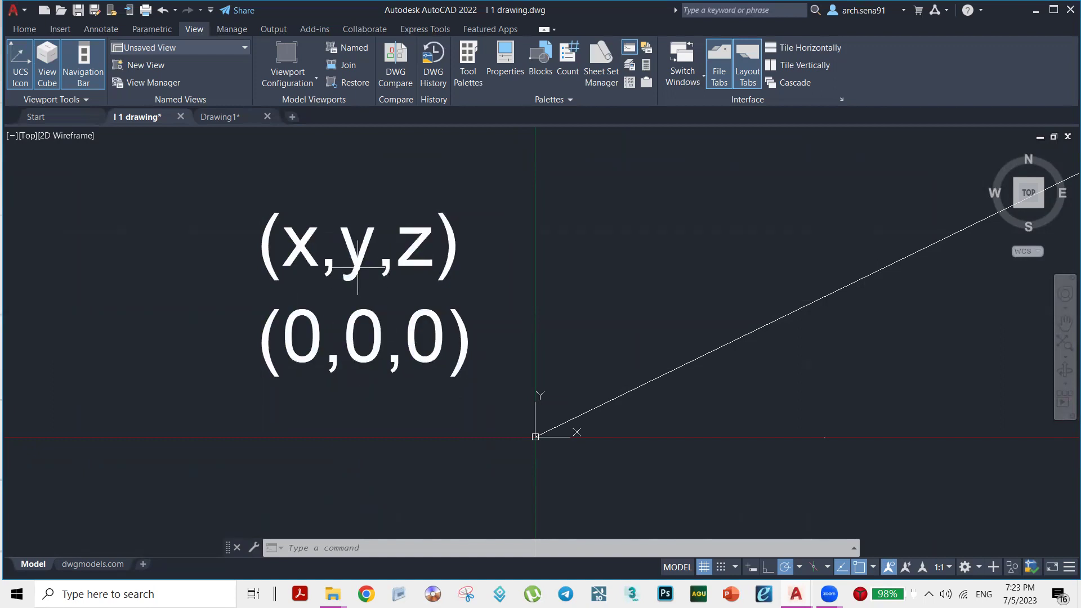
{"action": "mouse_move", "coordinate": [406, 250]}
Examine the (7,7) and (10,10) coordinate points and the (10<25) polar line beside the origin
{"action": "mouse_move", "coordinate": [623, 343]}
{"action": "middle_mouse_down"}
{"action": "mouse_move", "coordinate": [569, 264]}
{"action": "mouse_move", "coordinate": [524, 316]}
{"action": "middle_mouse_up"}
{"action": "scroll", "coordinate": [458, 299], "scroll_direction": "down", "scroll_amount": 4}
{"action": "middle_click_drag", "start_coordinate": [677, 259], "coordinate": [646, 326]}
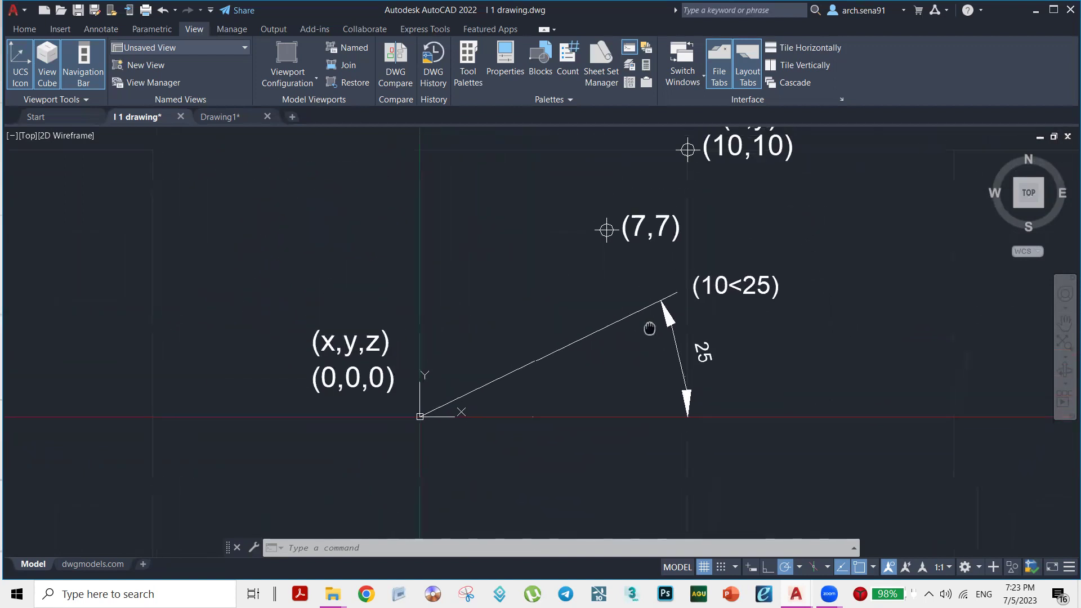
{"action": "middle_click_drag", "start_coordinate": [632, 200], "coordinate": [617, 260]}
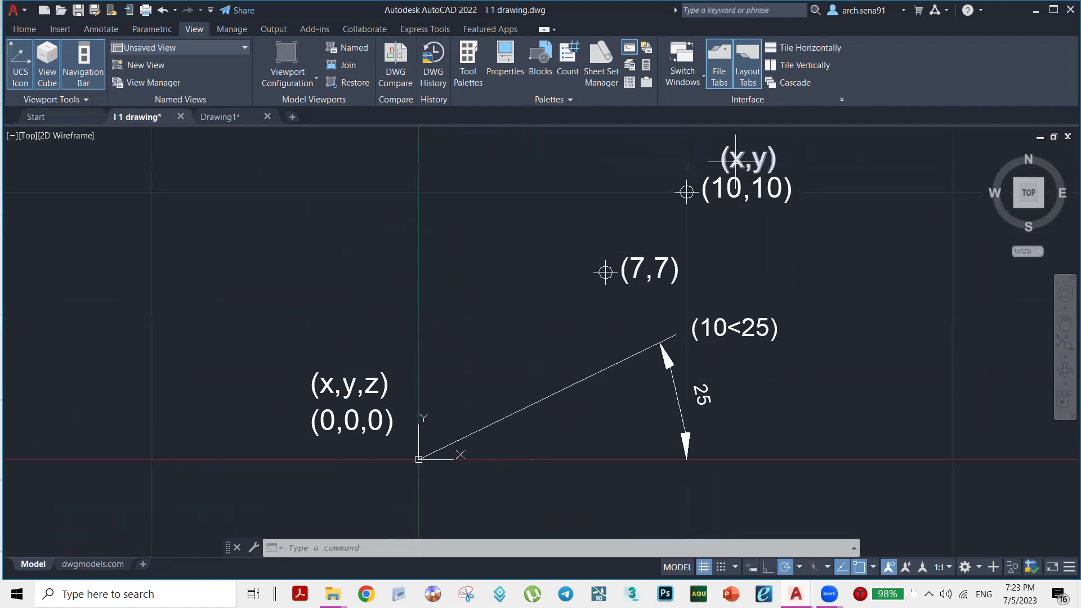
{"action": "mouse_move", "coordinate": [759, 165]}
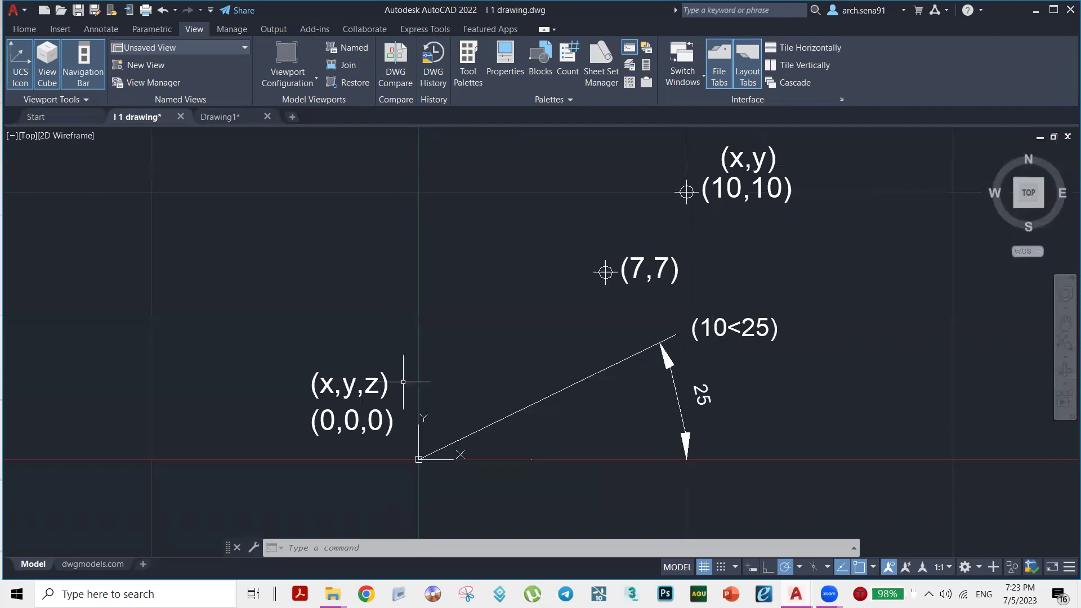
Examine the coordinate points around the UCS origin both from a distance and up close
{"action": "scroll", "coordinate": [697, 231], "scroll_direction": "down", "scroll_amount": 6}
{"action": "middle_click_drag", "start_coordinate": [736, 267], "coordinate": [686, 342]}
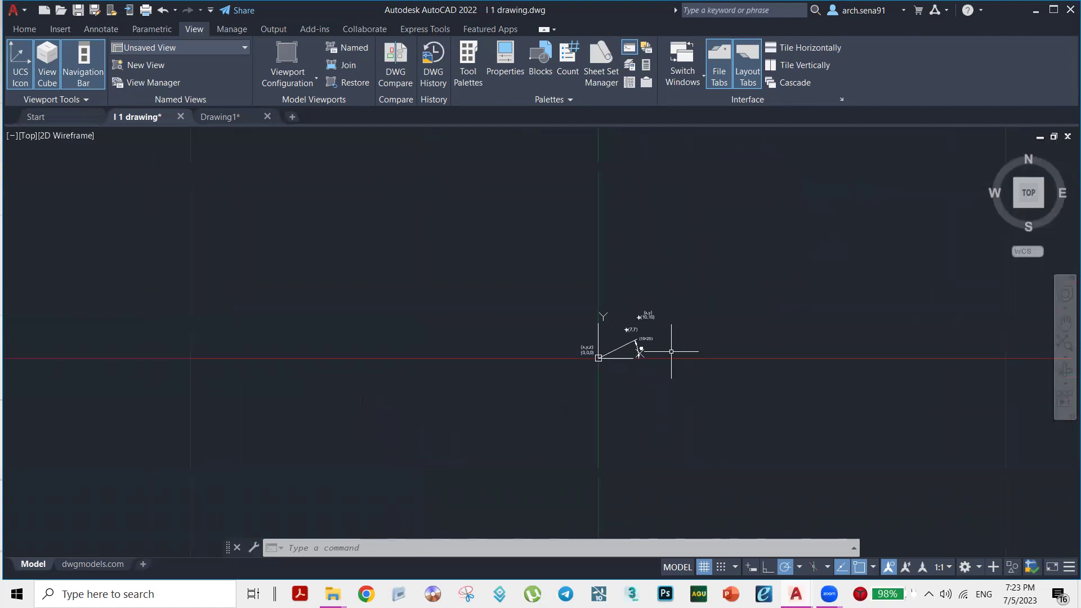
{"action": "scroll", "coordinate": [622, 373], "scroll_direction": "up", "scroll_amount": 4}
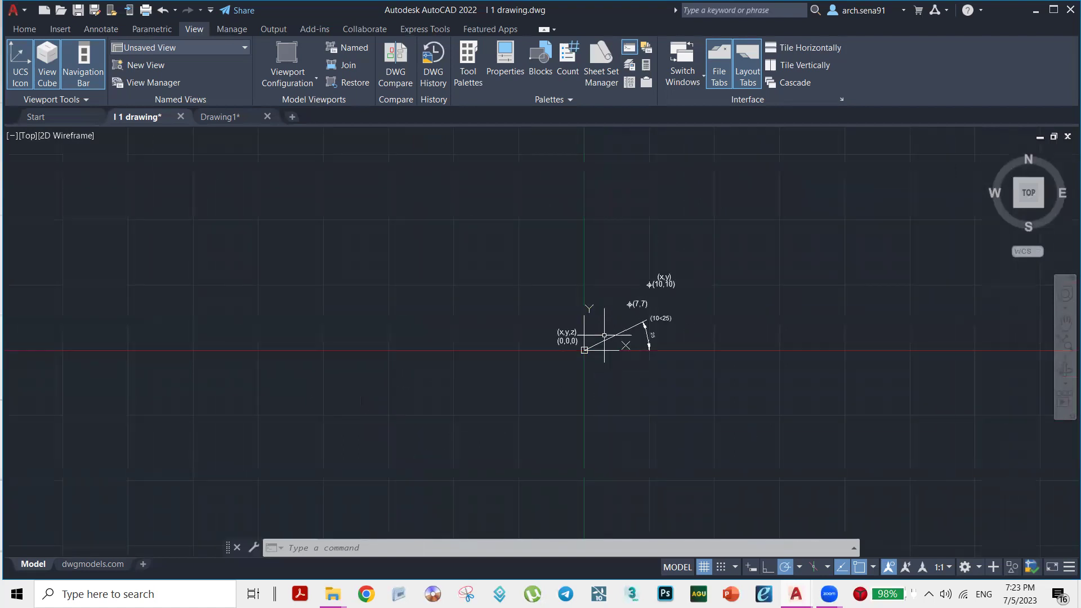
{"action": "scroll", "coordinate": [568, 276], "scroll_direction": "up", "scroll_amount": 2}
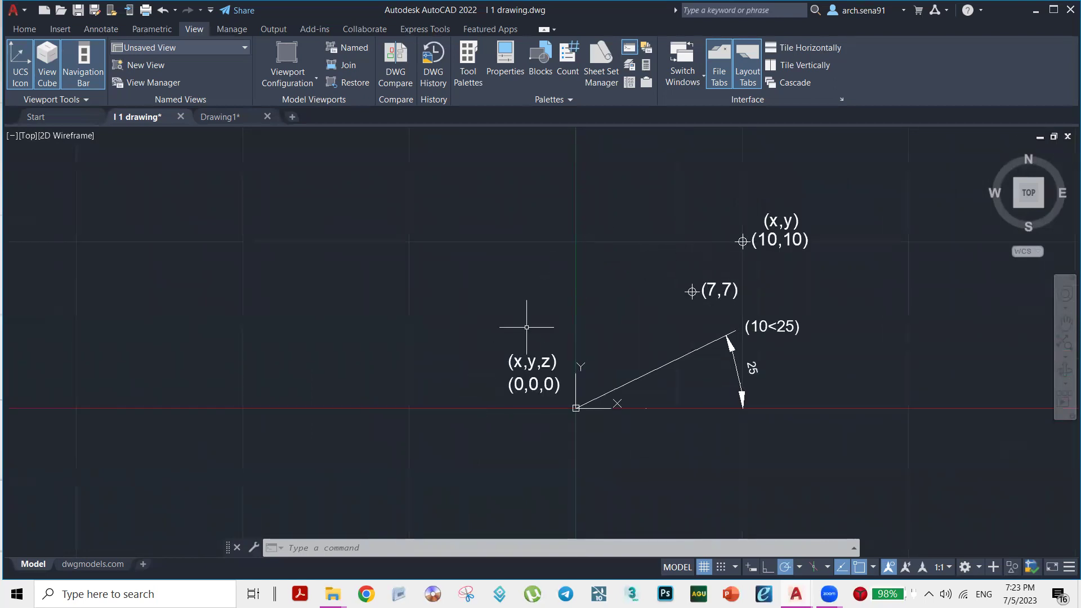
{"action": "scroll", "coordinate": [579, 280], "scroll_direction": "up", "scroll_amount": 4}
{"action": "scroll", "coordinate": [591, 285], "scroll_direction": "up", "scroll_amount": 5}
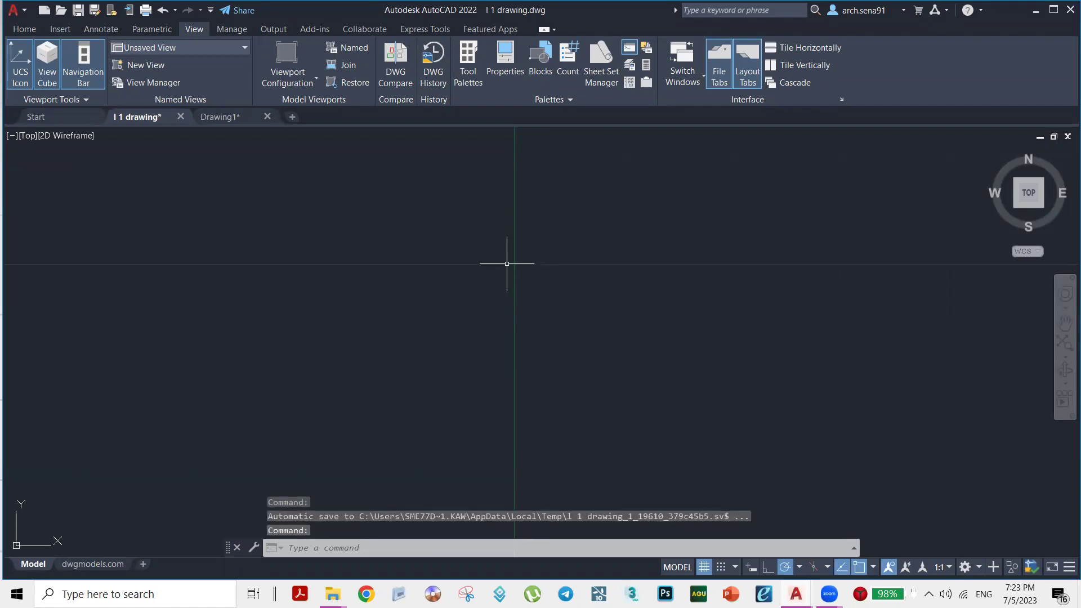
{"action": "scroll", "coordinate": [506, 264], "scroll_direction": "down", "scroll_amount": 5}
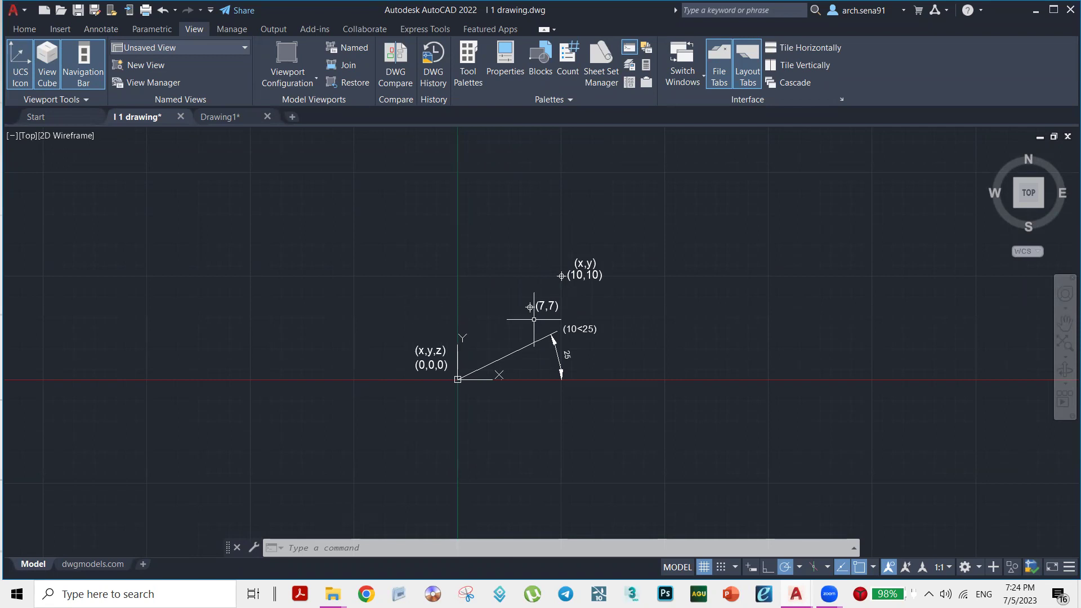
Regenerate the drawing with the REGEN command to smooth the arc of the 25-degree angle dimension
{"action": "scroll", "coordinate": [516, 327], "scroll_direction": "up", "scroll_amount": 4}
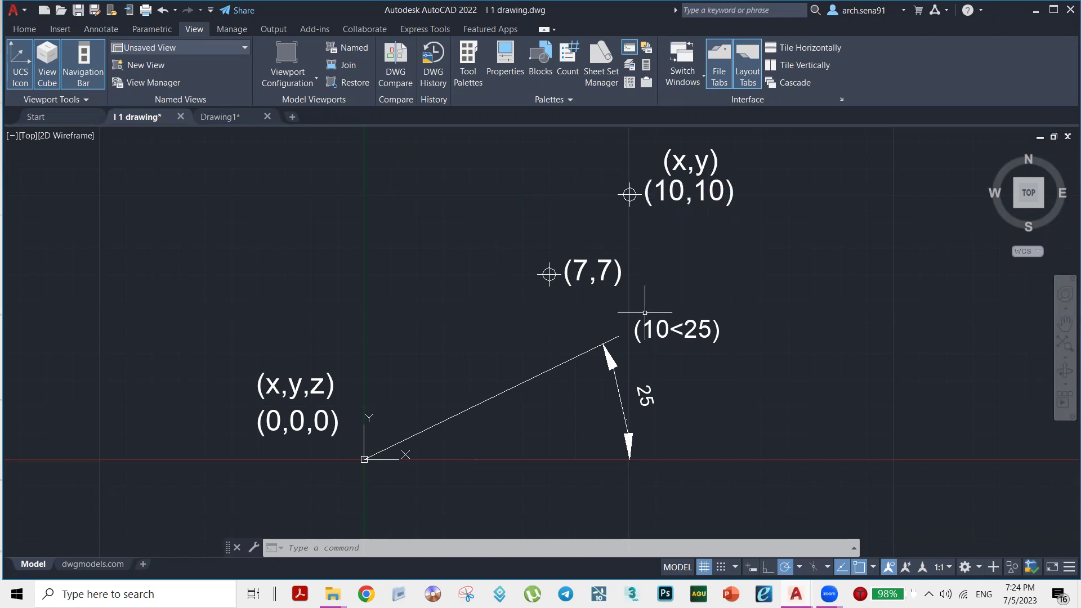
{"action": "type", "text": "REGEN"}
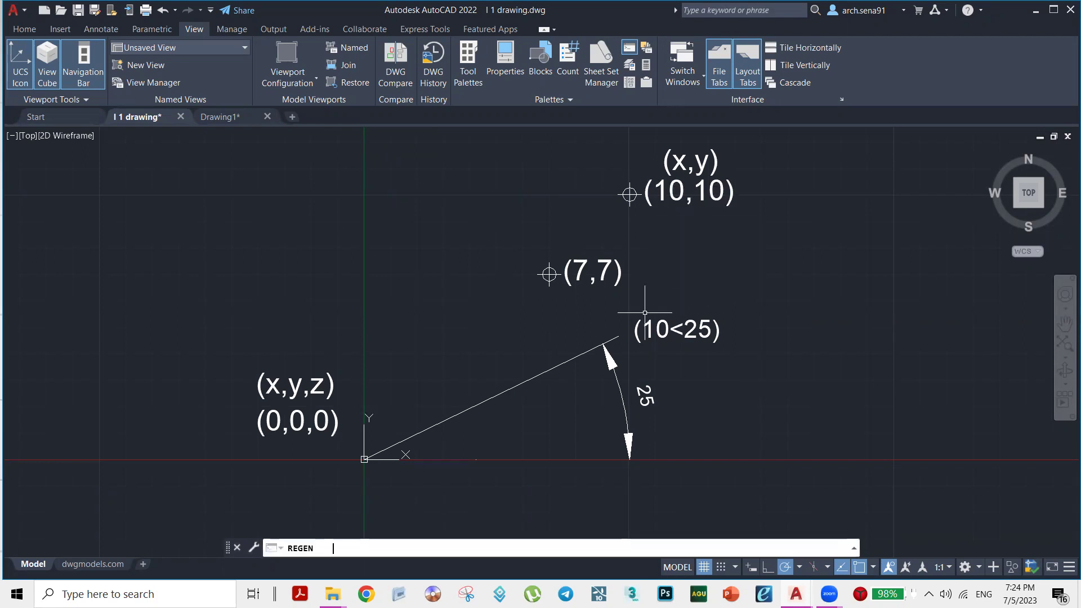
{"action": "key", "text": "Return"}
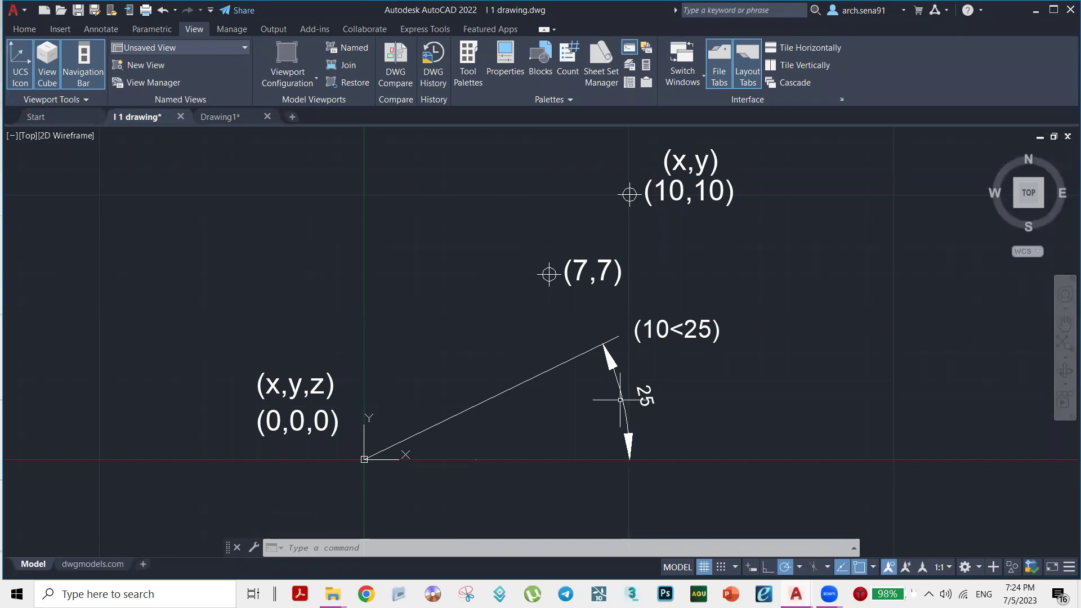
Examine the (10<25) polar coordinate, its angle from the X axis and the neighbouring (7,7) and (10,10) points
{"action": "scroll", "coordinate": [640, 317], "scroll_direction": "up", "scroll_amount": 5}
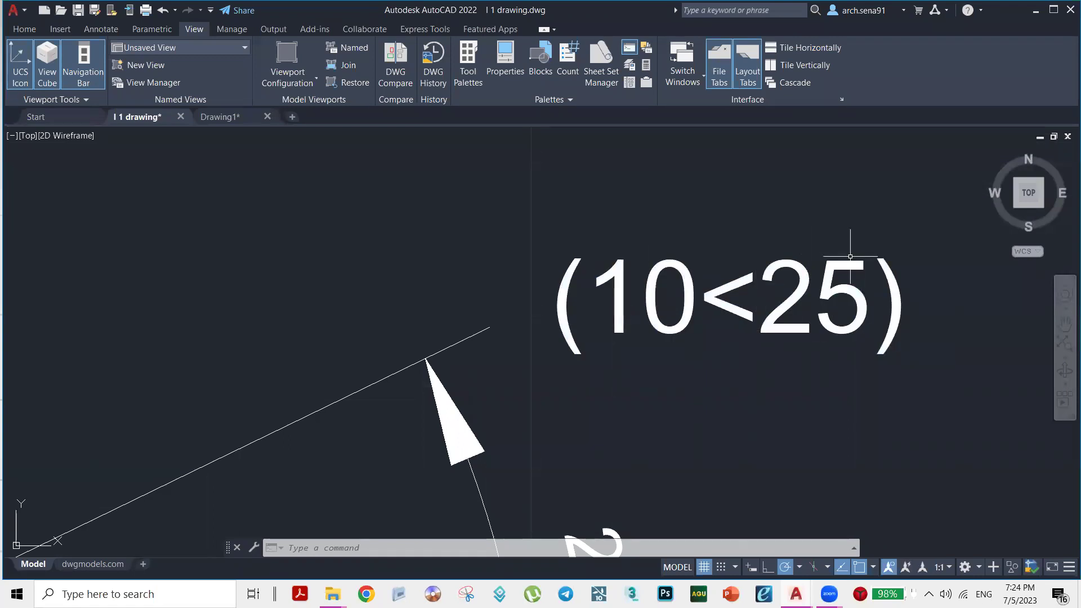
{"action": "scroll", "coordinate": [690, 277], "scroll_direction": "down", "scroll_amount": 4}
{"action": "middle_click_drag", "start_coordinate": [688, 328], "coordinate": [707, 313]}
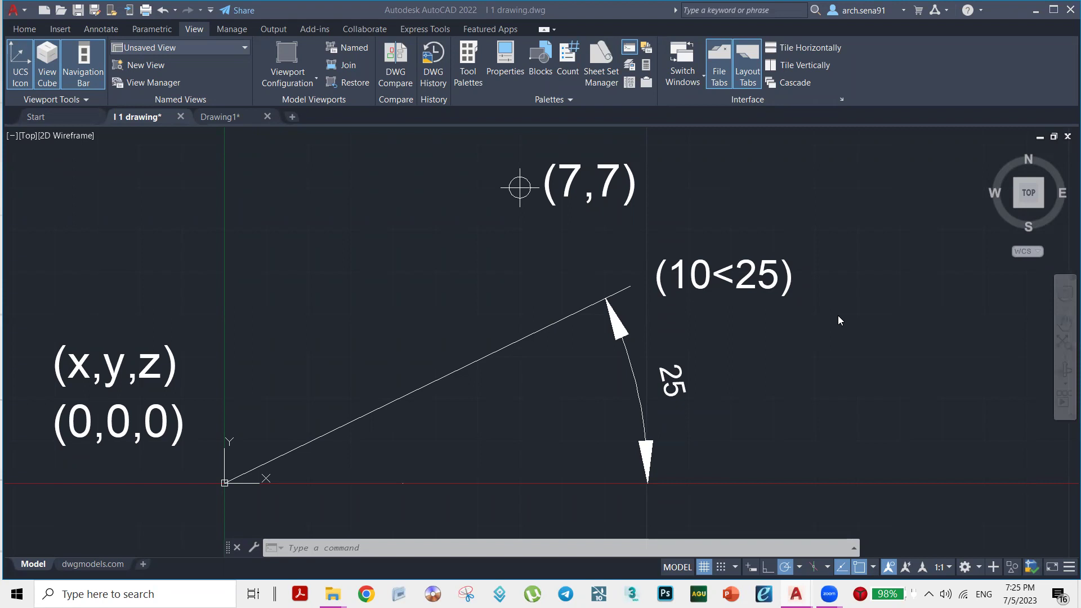
{"action": "scroll", "coordinate": [708, 257], "scroll_direction": "down", "scroll_amount": 2}
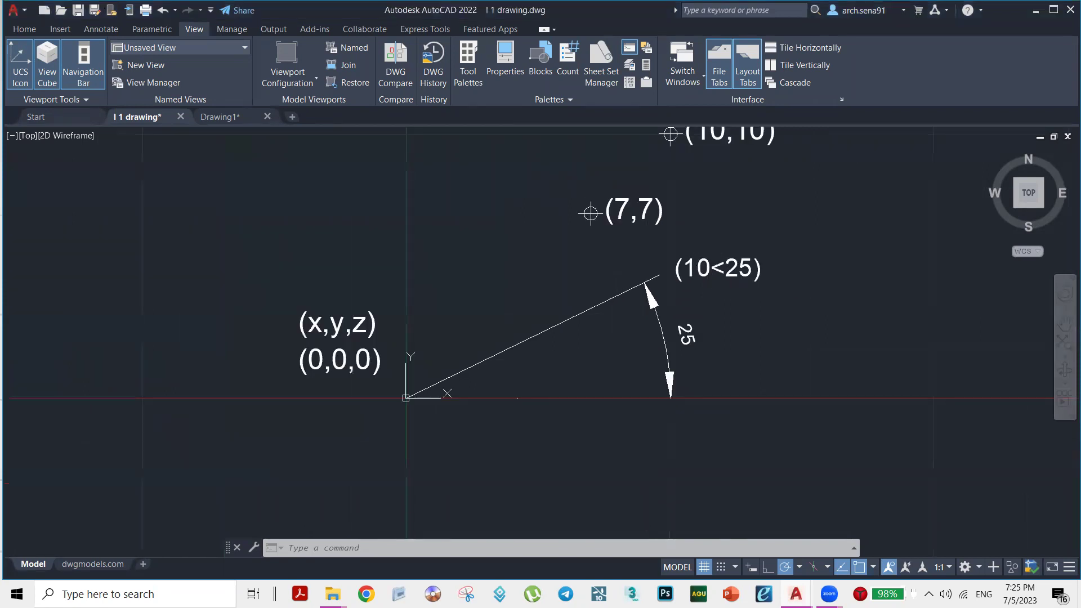
{"action": "middle_click_drag", "start_coordinate": [521, 261], "coordinate": [510, 371]}
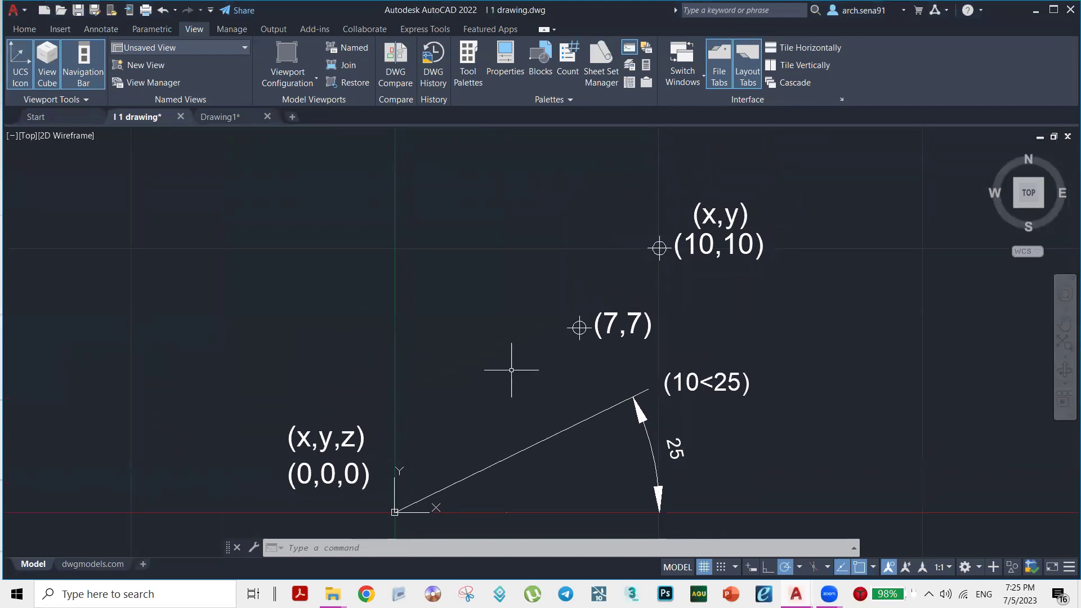
{"action": "scroll", "coordinate": [512, 370], "scroll_direction": "down", "scroll_amount": 2}
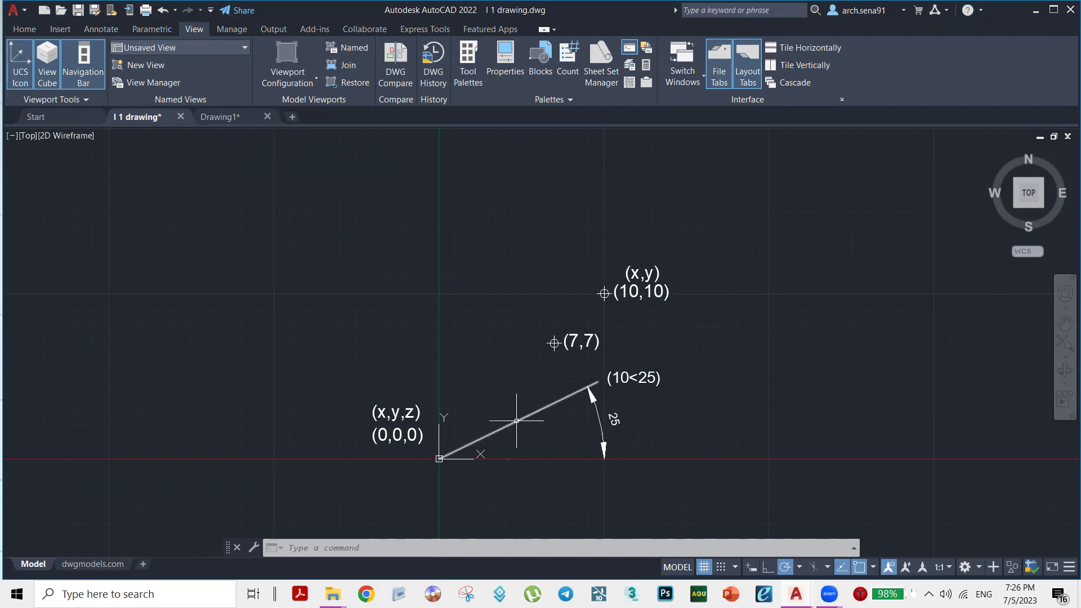
{"action": "middle_click_drag", "start_coordinate": [516, 425], "coordinate": [531, 403]}
{"action": "scroll", "coordinate": [504, 349], "scroll_direction": "up", "scroll_amount": 4}
{"action": "middle_click_drag", "start_coordinate": [547, 335], "coordinate": [535, 300]}
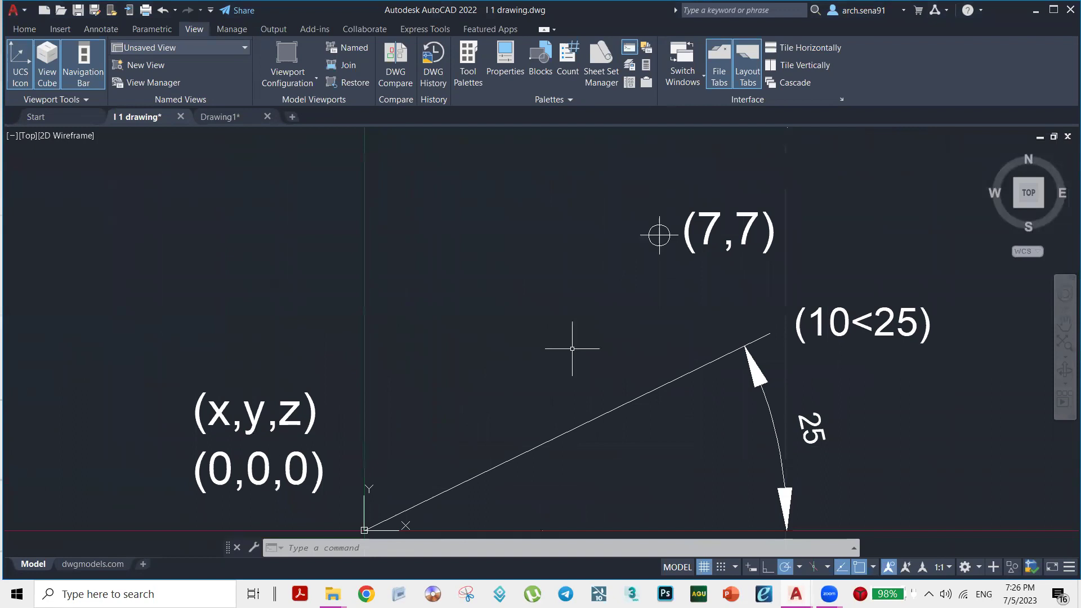
{"action": "scroll", "coordinate": [617, 316], "scroll_direction": "down", "scroll_amount": 2}
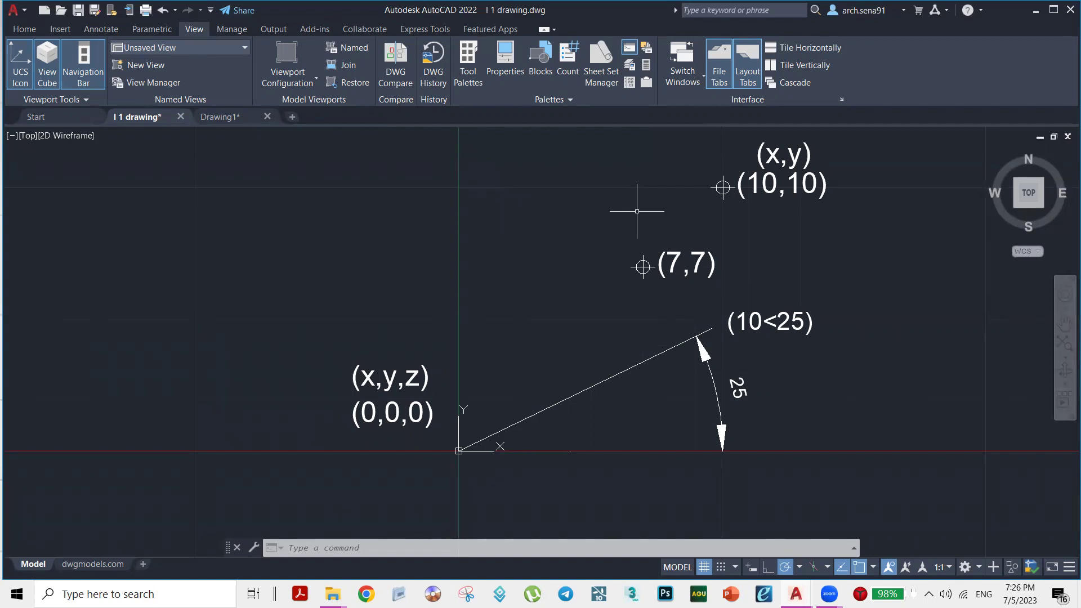
Open the Units settings from the drawing utilities and close them again
{"action": "left_click", "coordinate": [13, 11]}
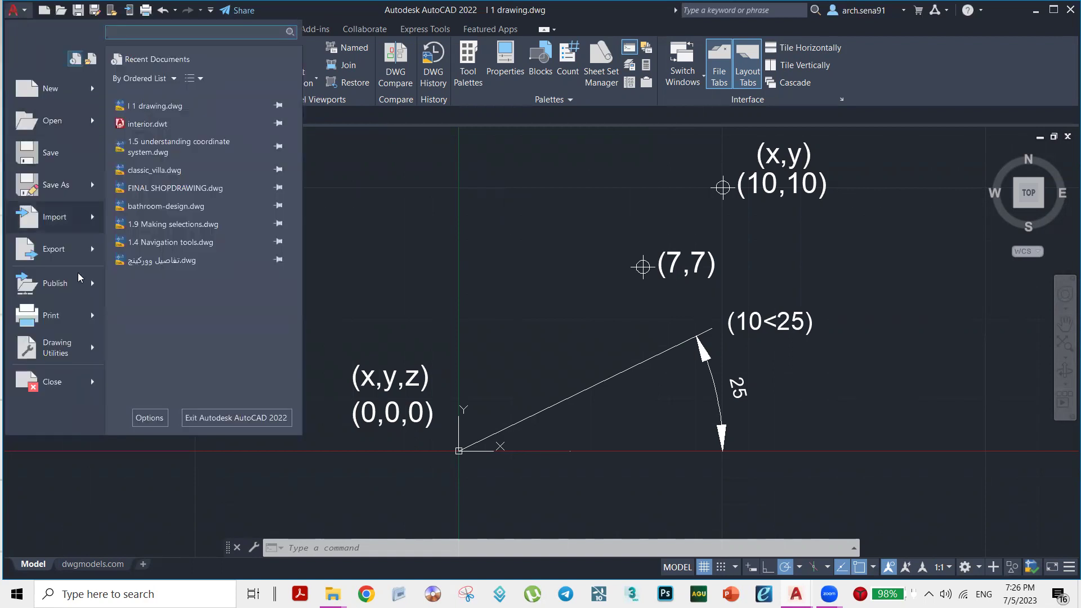
{"action": "mouse_move", "coordinate": [84, 355]}
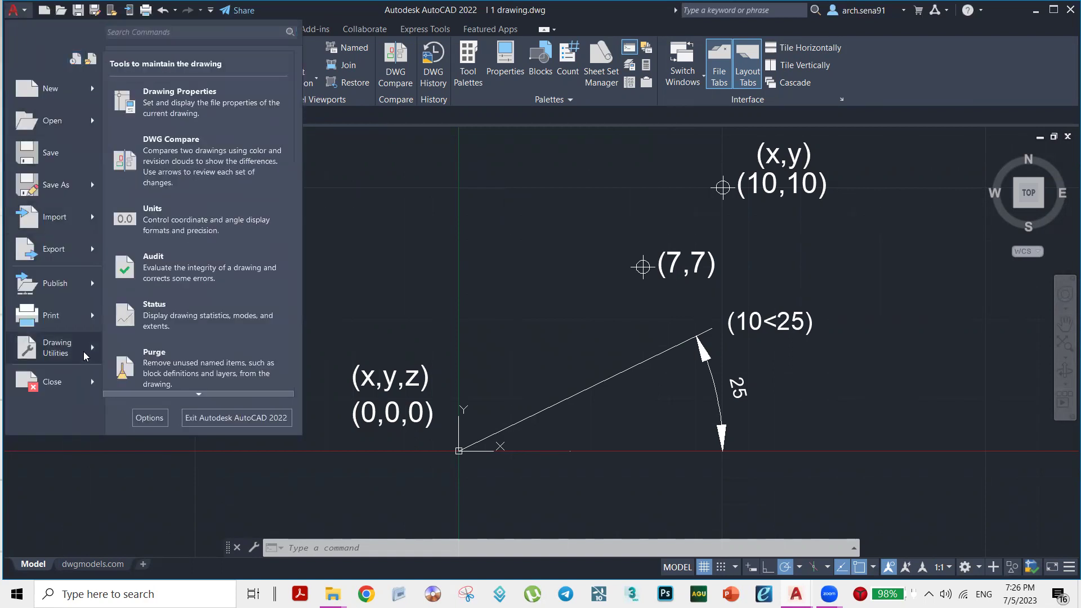
{"action": "left_click", "coordinate": [168, 233]}
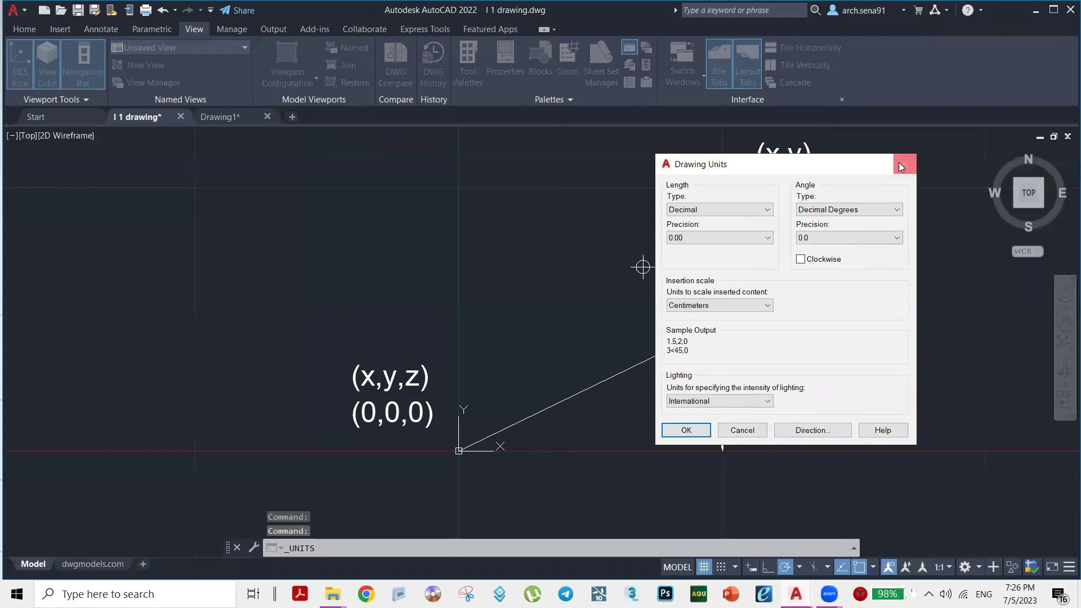
{"action": "key", "text": "Escape"}
Open the drawing units with the UN command and switch the length type to Scientific and back to Decimal
{"action": "left_click", "coordinate": [445, 543]}
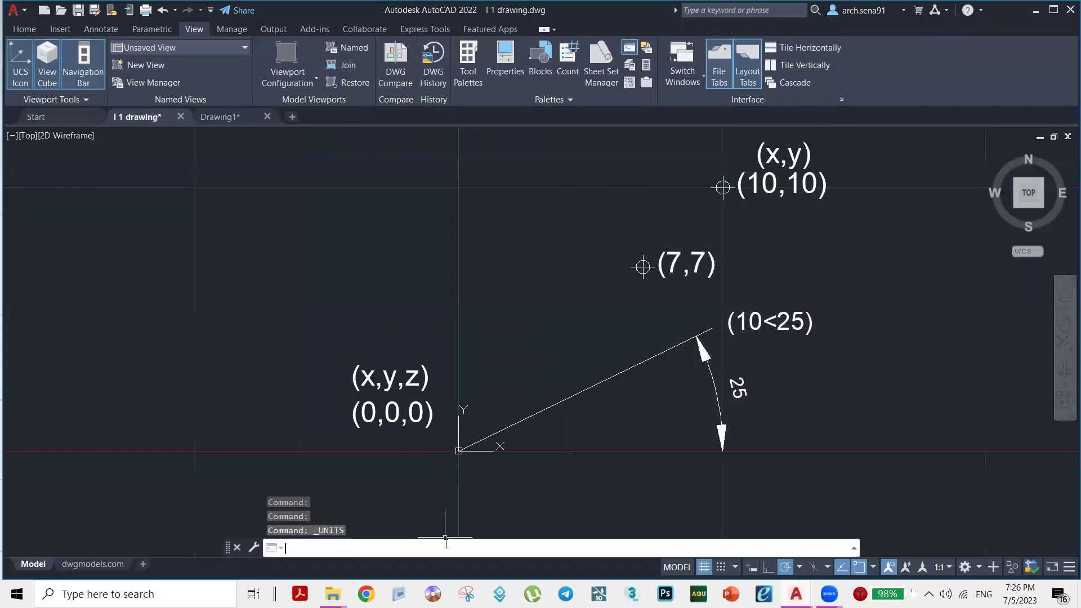
{"action": "type", "text": "UN"}
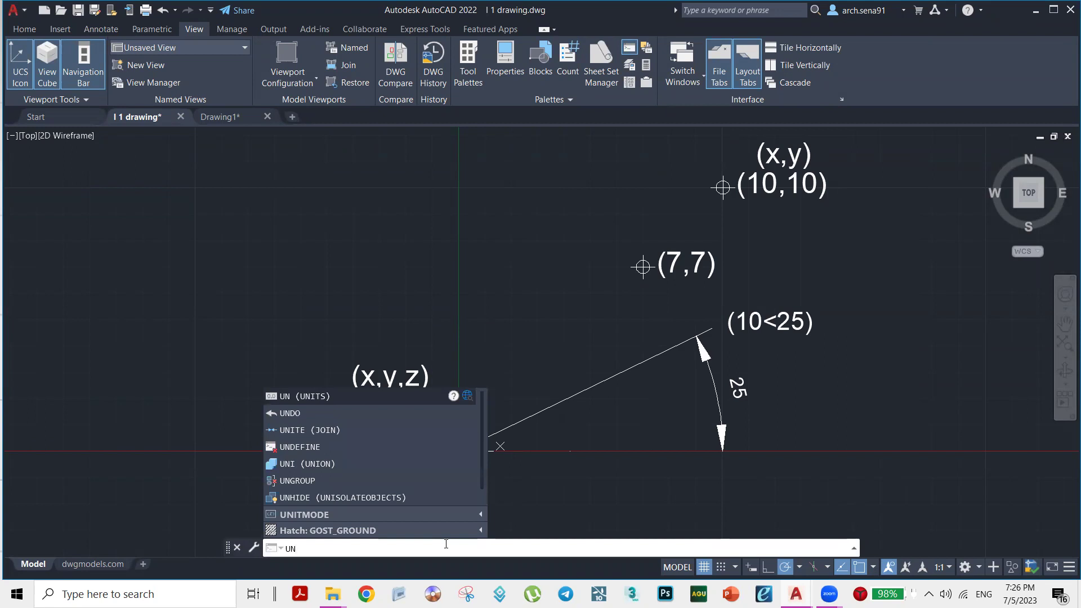
{"action": "key", "text": "Return"}
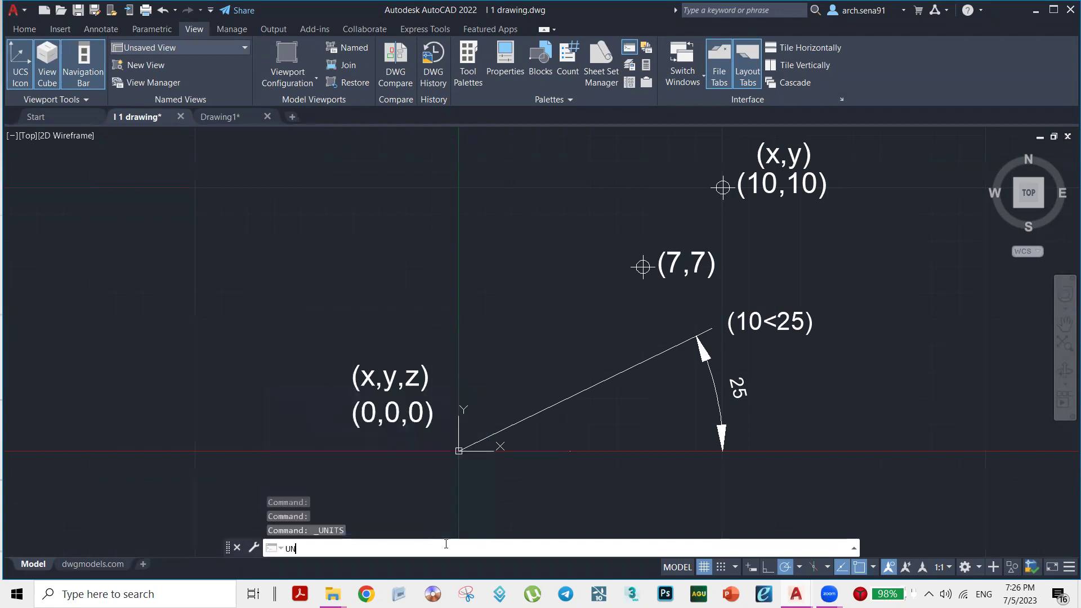
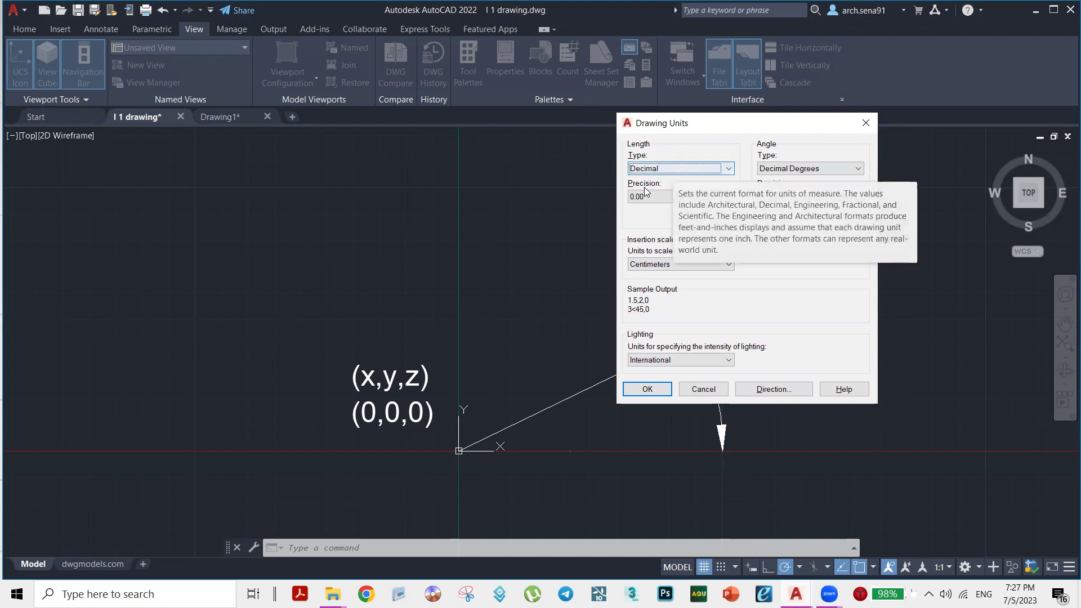
{"action": "left_click", "coordinate": [713, 178]}
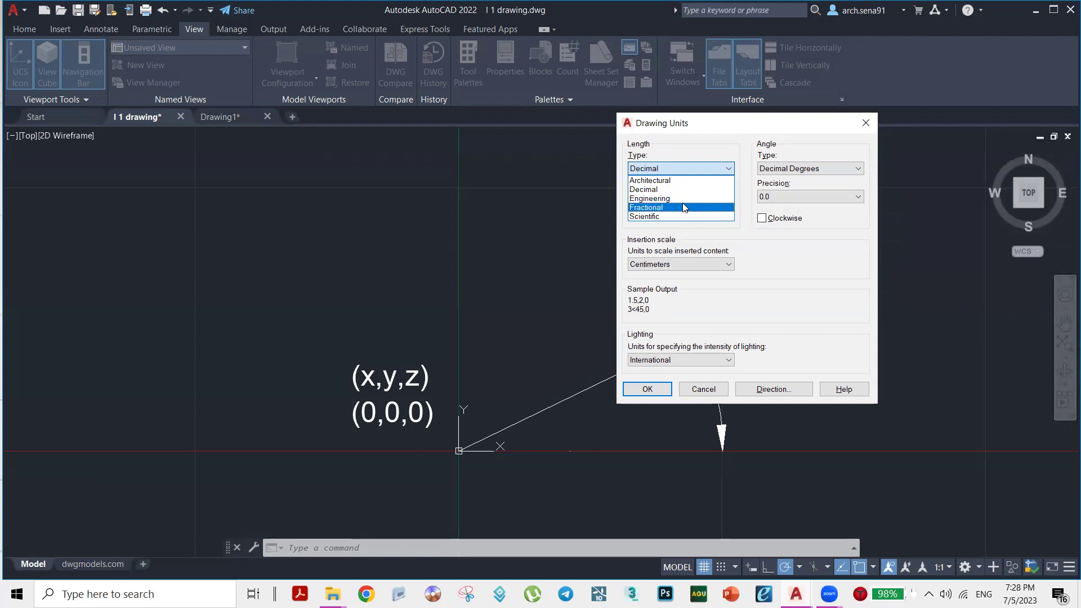
{"action": "left_click", "coordinate": [684, 217]}
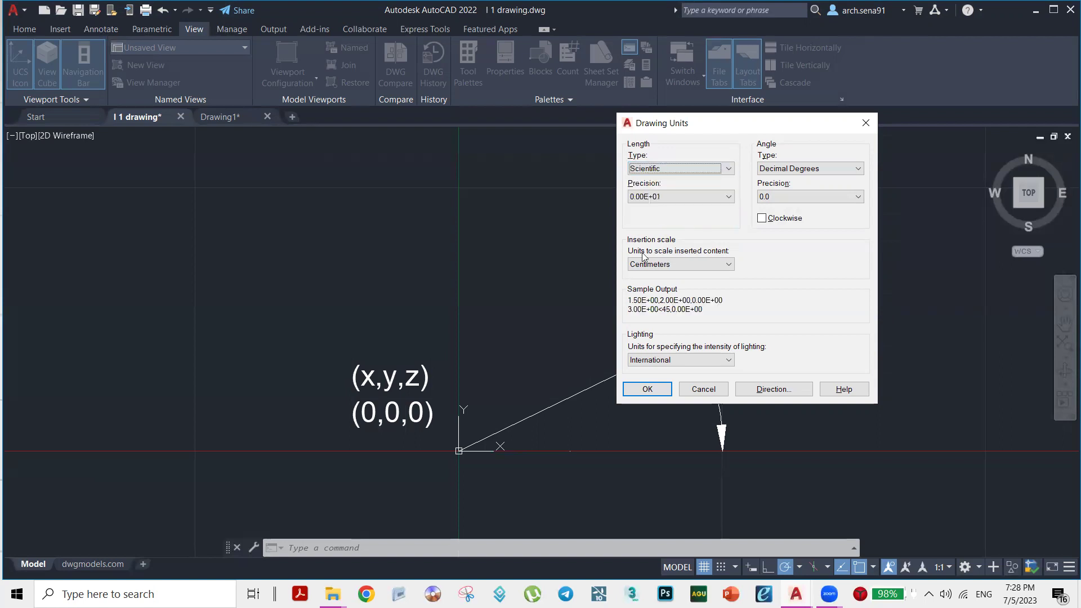
{"action": "left_click", "coordinate": [679, 169]}
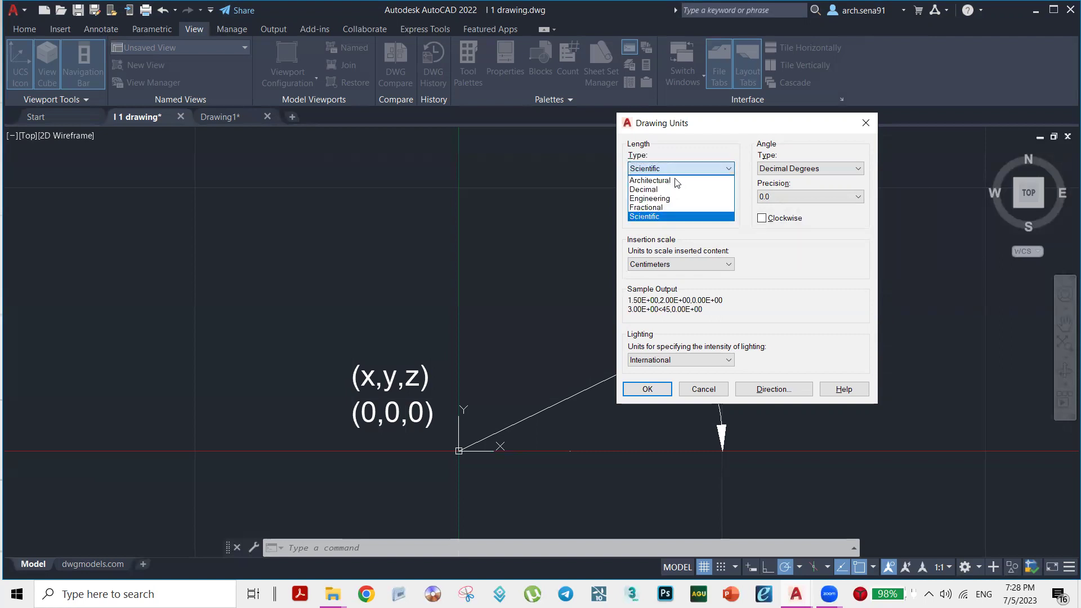
{"action": "left_click", "coordinate": [667, 190]}
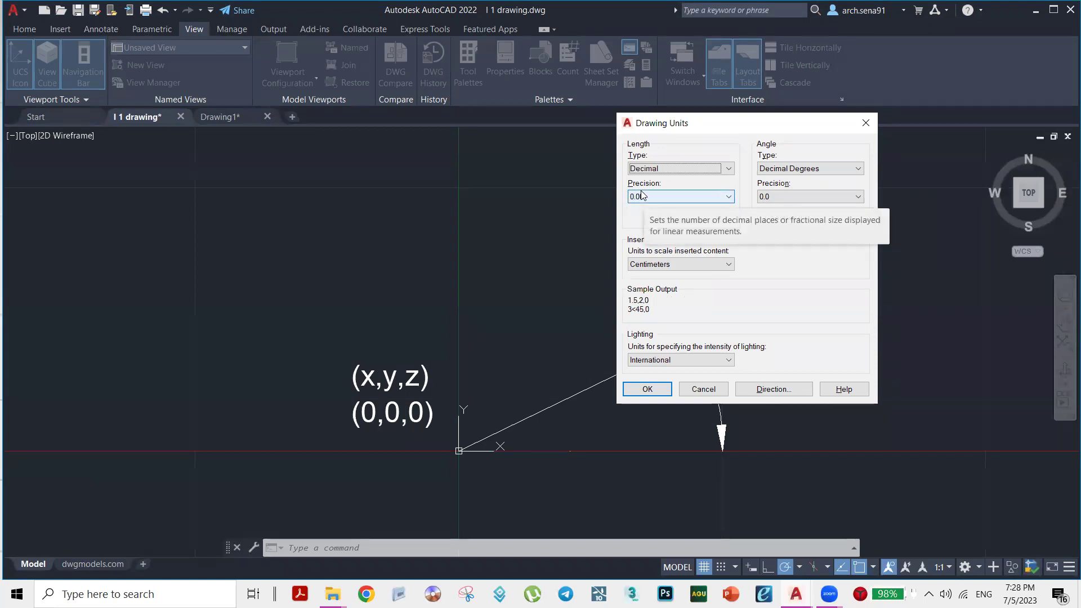
Review the length precision options, keeping 0.00, and choose Decimal Degrees as the angle type
{"action": "left_click", "coordinate": [652, 198]}
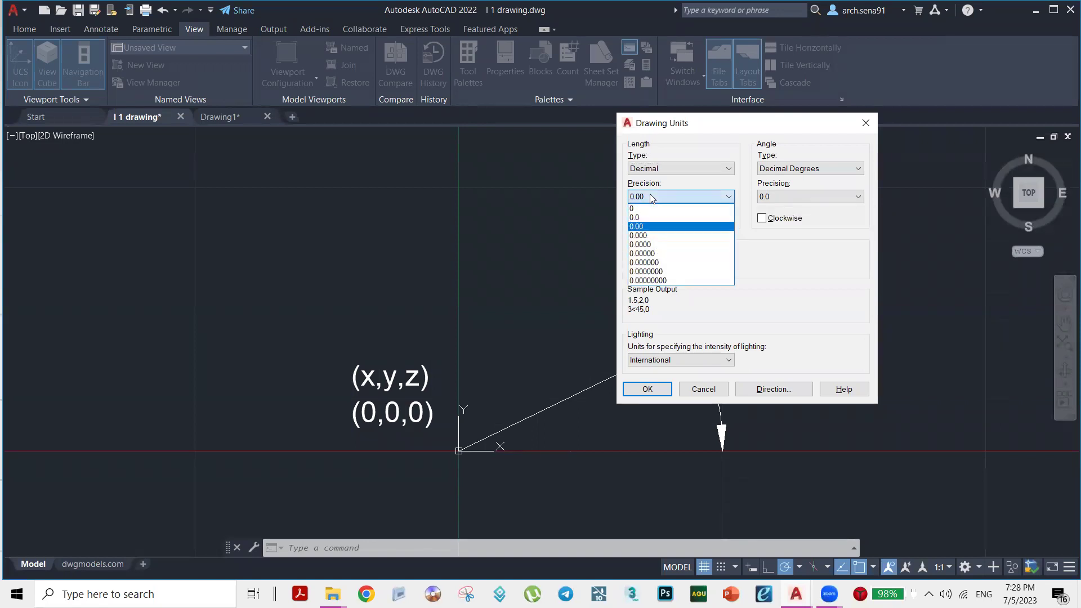
{"action": "left_click", "coordinate": [650, 194]}
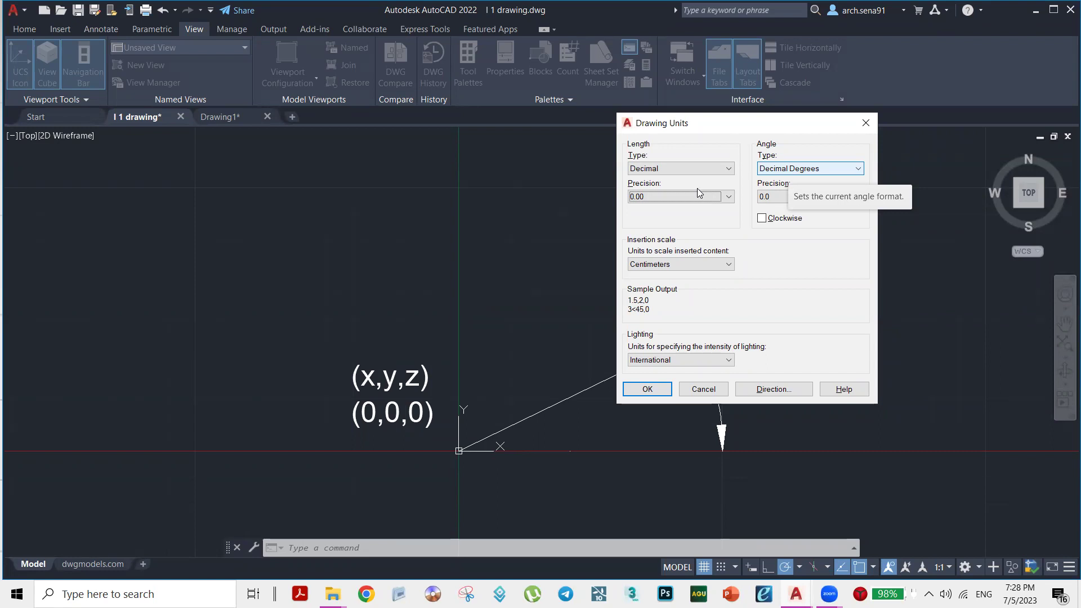
{"action": "key", "text": "alt+Down"}
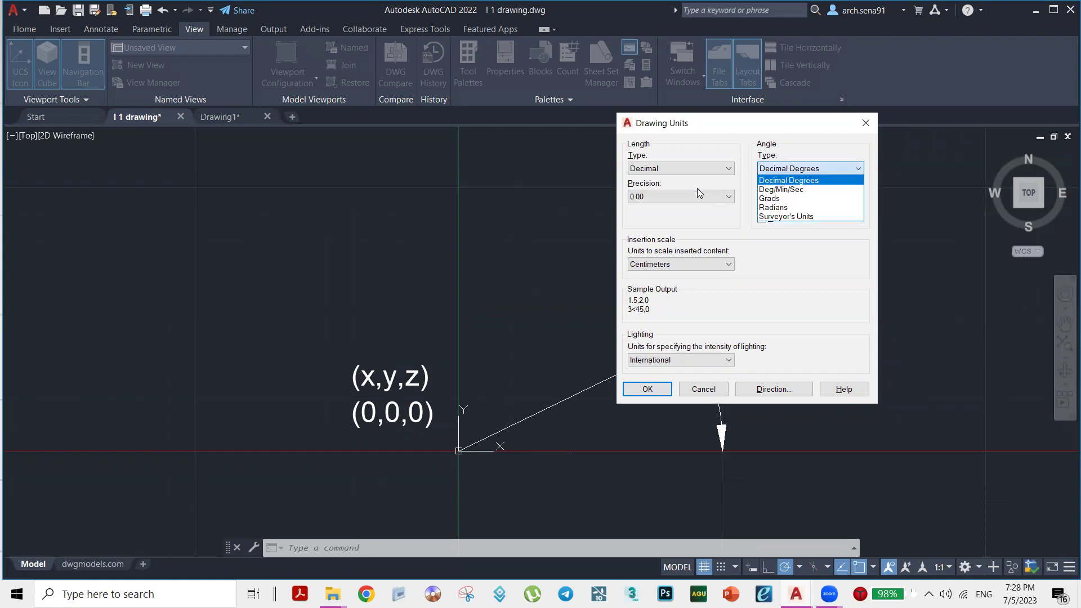
{"action": "left_click", "coordinate": [821, 180]}
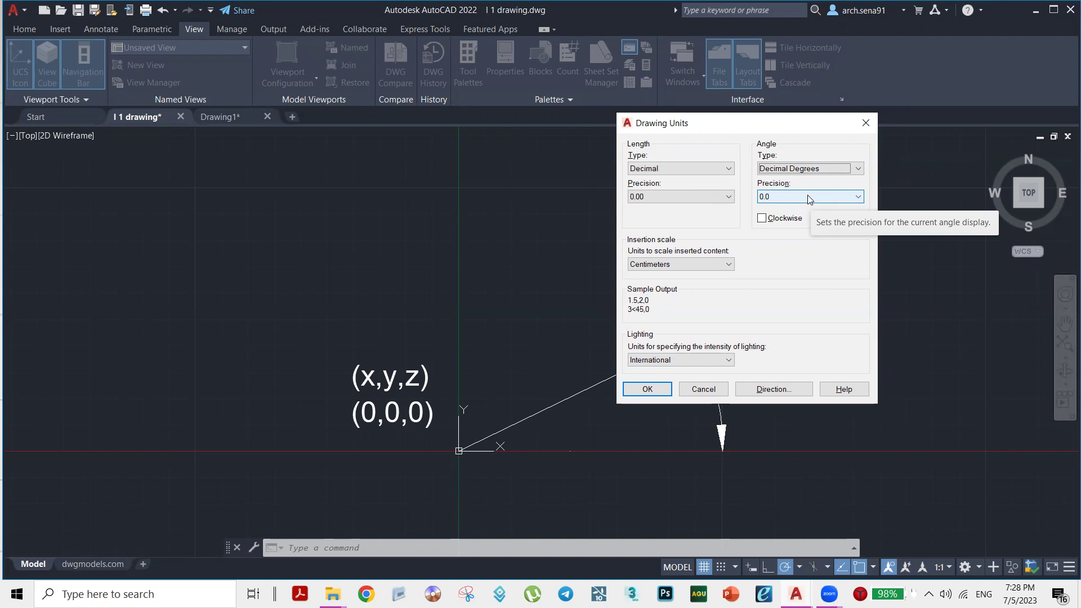
Choose Centimeters as the insertion scale for inserted content and accept the drawing units
{"action": "left_click", "coordinate": [711, 262]}
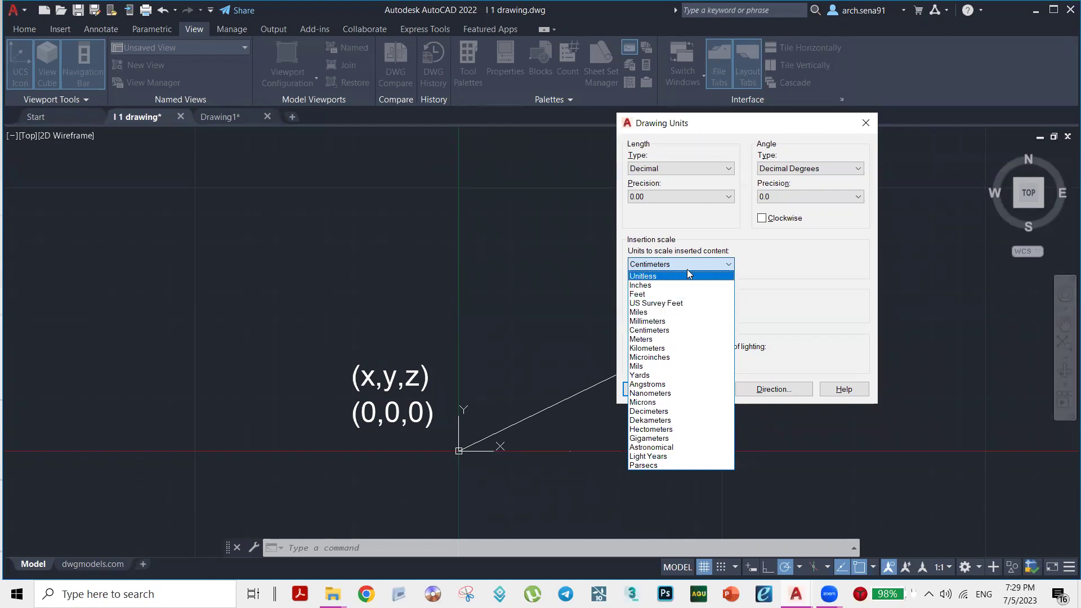
{"action": "left_click", "coordinate": [661, 331]}
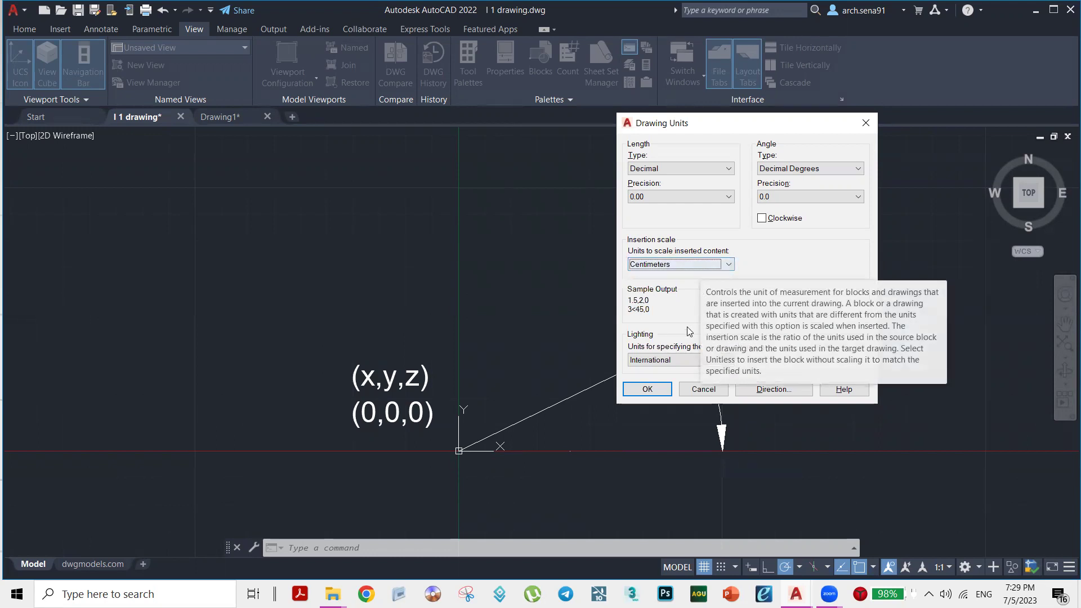
{"action": "left_click", "coordinate": [647, 389]}
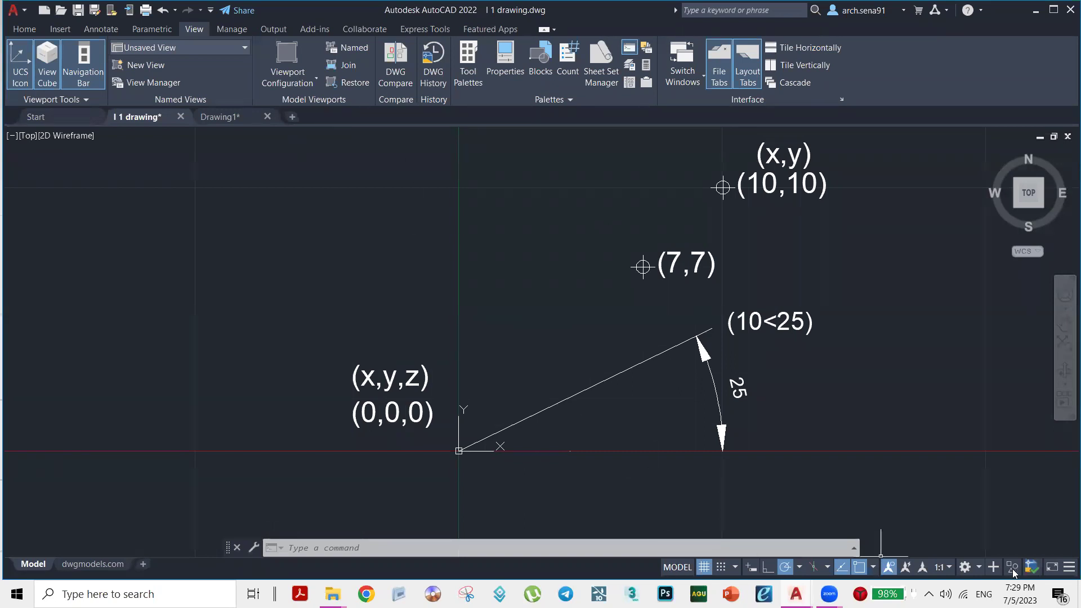
Turn the drawing grid off and back on
{"action": "left_click", "coordinate": [703, 568]}
{"action": "scroll", "coordinate": [671, 433], "scroll_direction": "down", "scroll_amount": 5}
{"action": "left_click", "coordinate": [703, 566]}
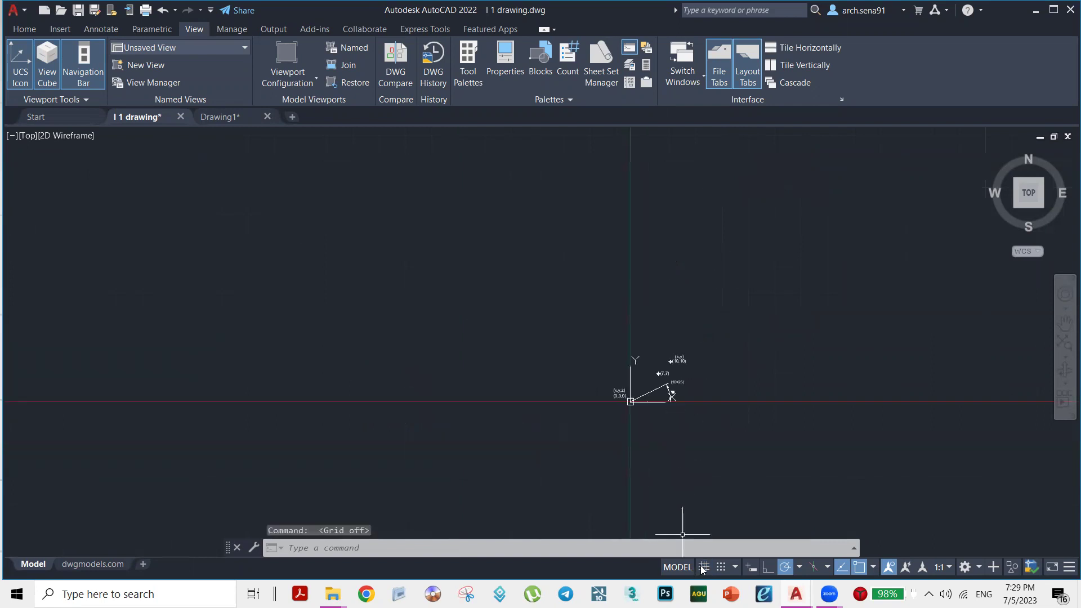
{"action": "scroll", "coordinate": [718, 481], "scroll_direction": "up", "scroll_amount": 5}
{"action": "middle_click_drag", "start_coordinate": [710, 445], "coordinate": [758, 537]}
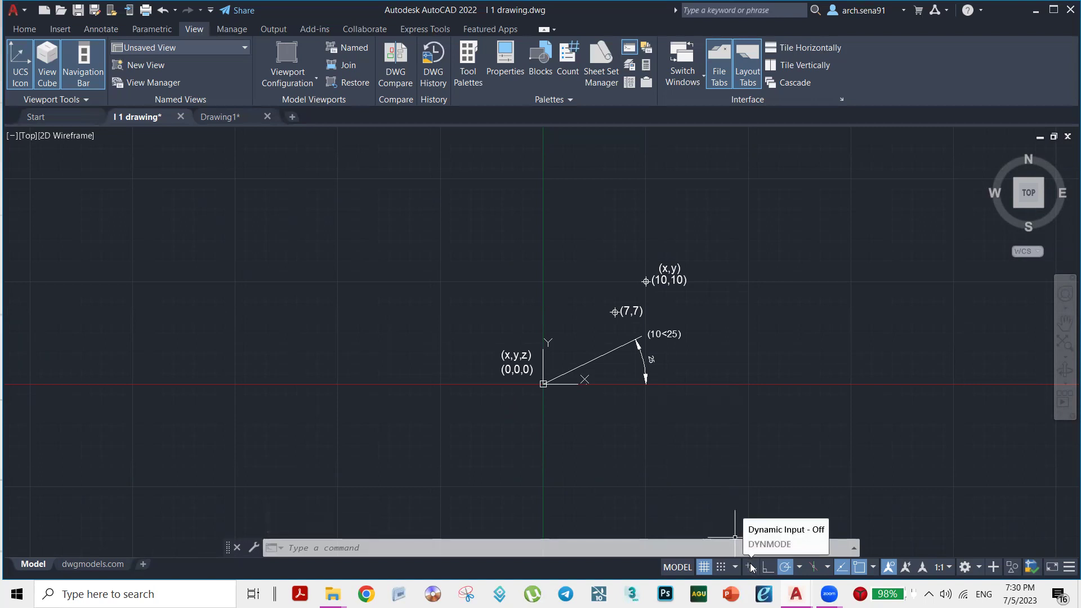
Turn on Dynamic Input, try out a line below the origin, and turn Dynamic Input back off
{"action": "left_click", "coordinate": [1066, 573]}
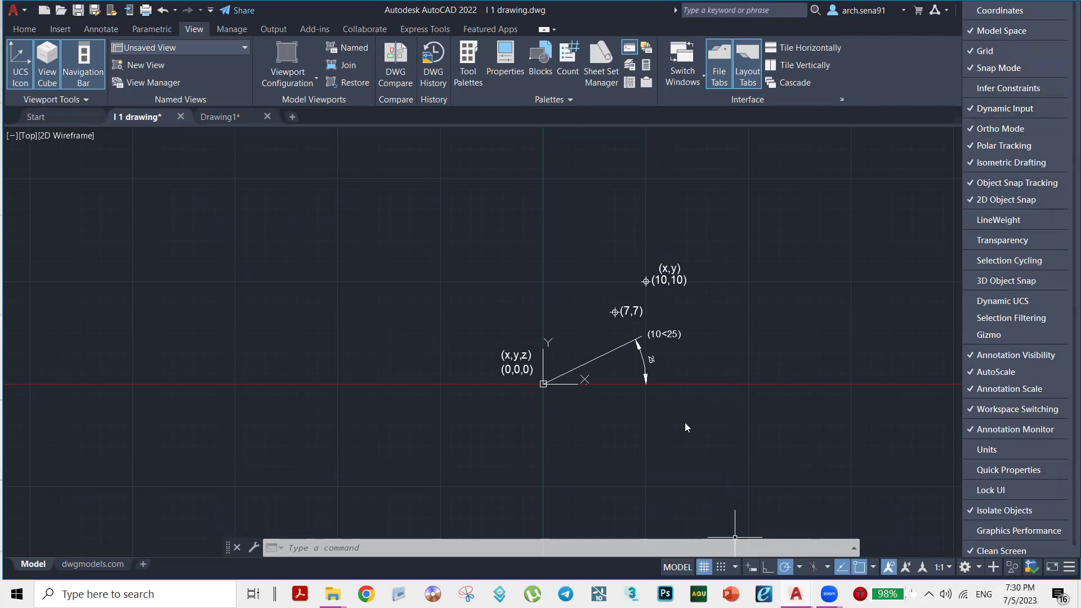
{"action": "left_click", "coordinate": [752, 535]}
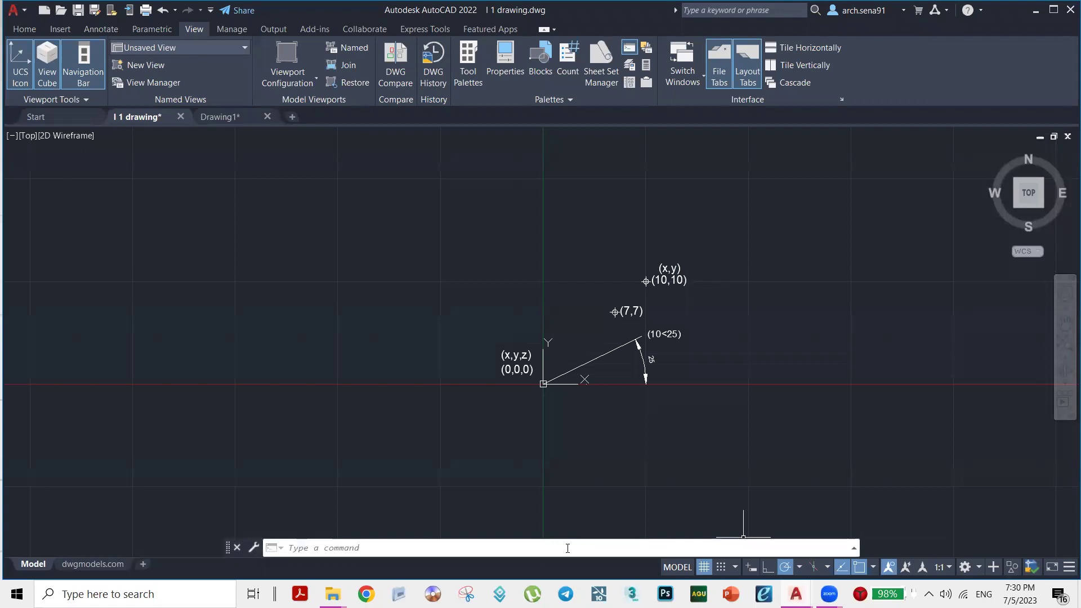
{"action": "left_click", "coordinate": [751, 567]}
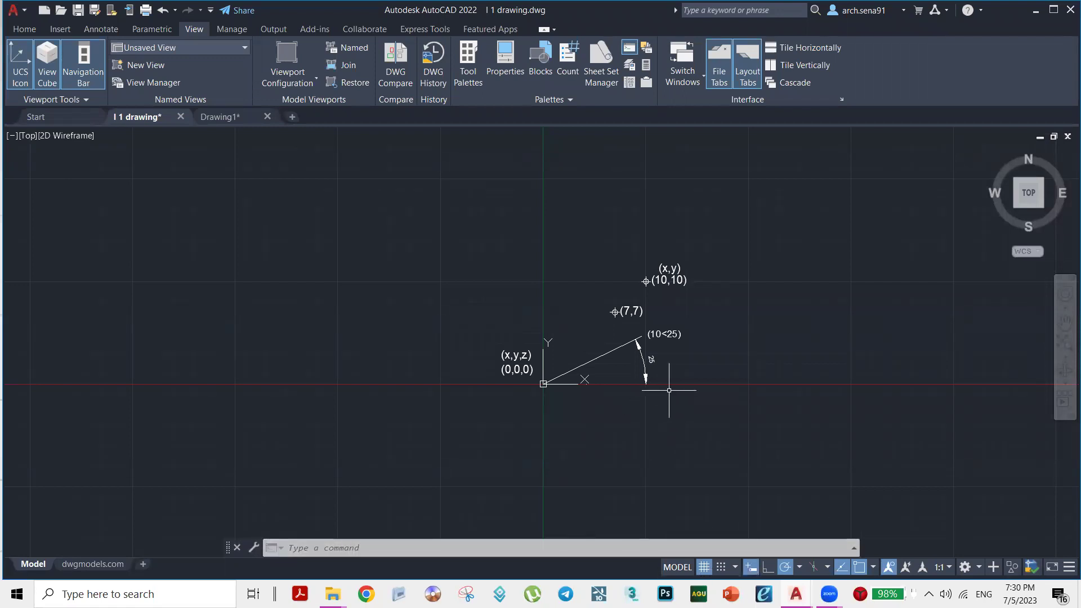
{"action": "type", "text": "l"}
{"action": "key", "text": "Return"}
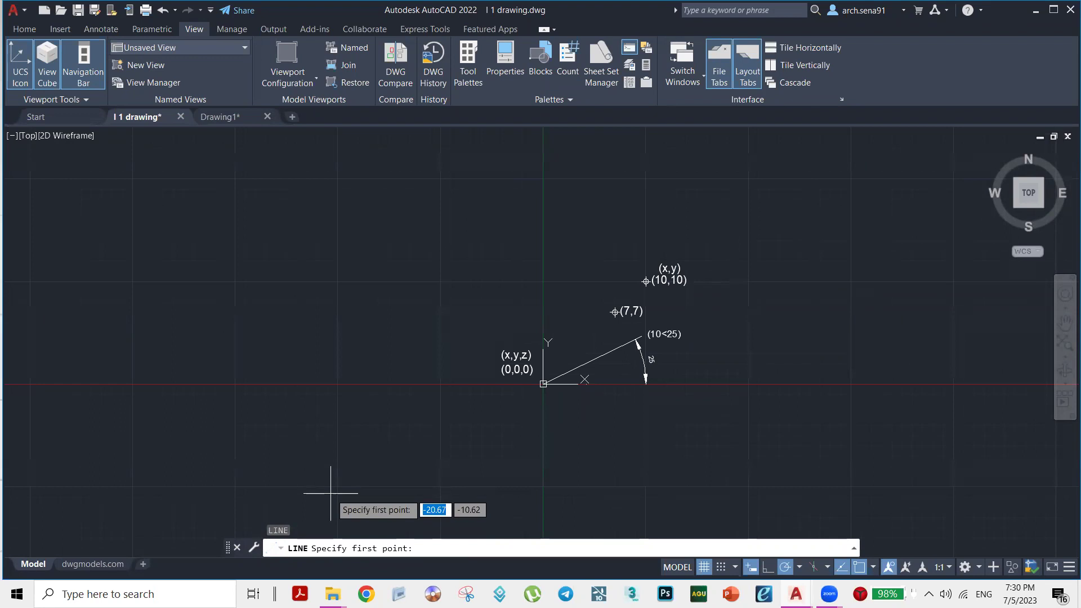
{"action": "left_click", "coordinate": [334, 487]}
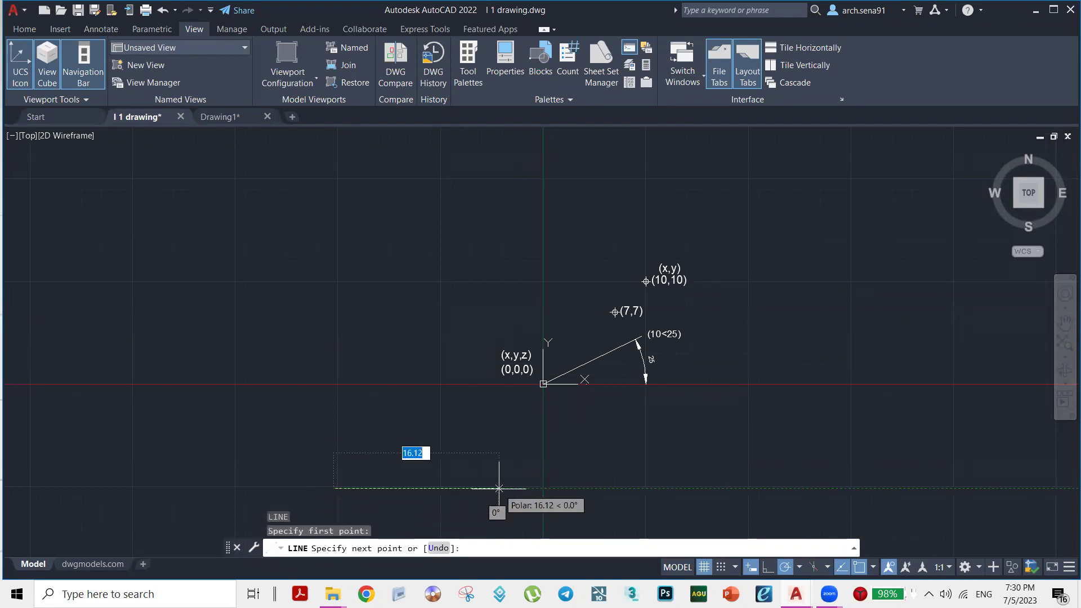
{"action": "key", "text": "Escape"}
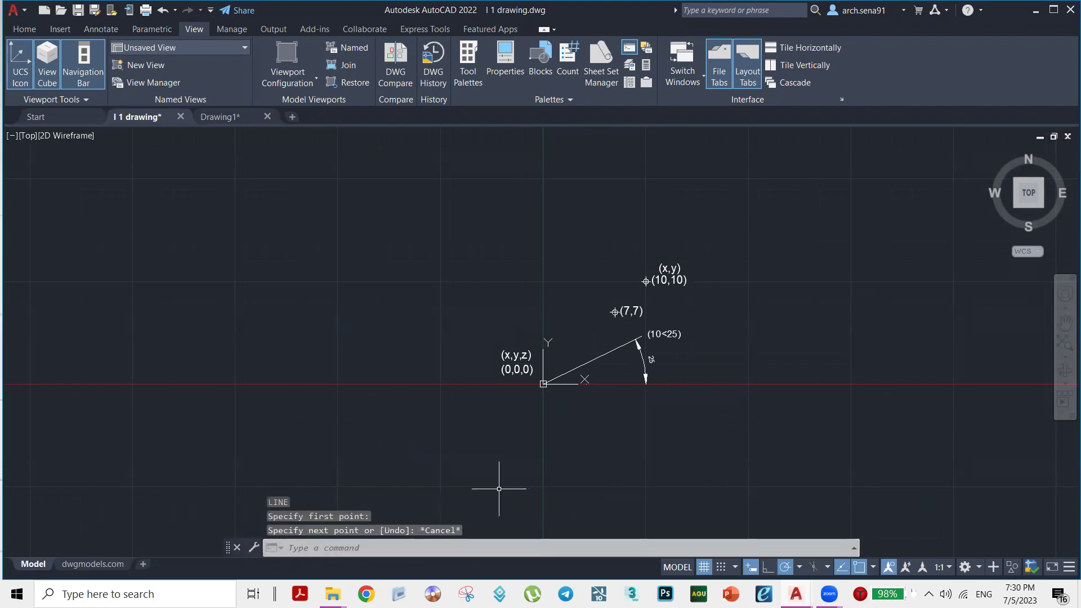
{"action": "left_click", "coordinate": [750, 569]}
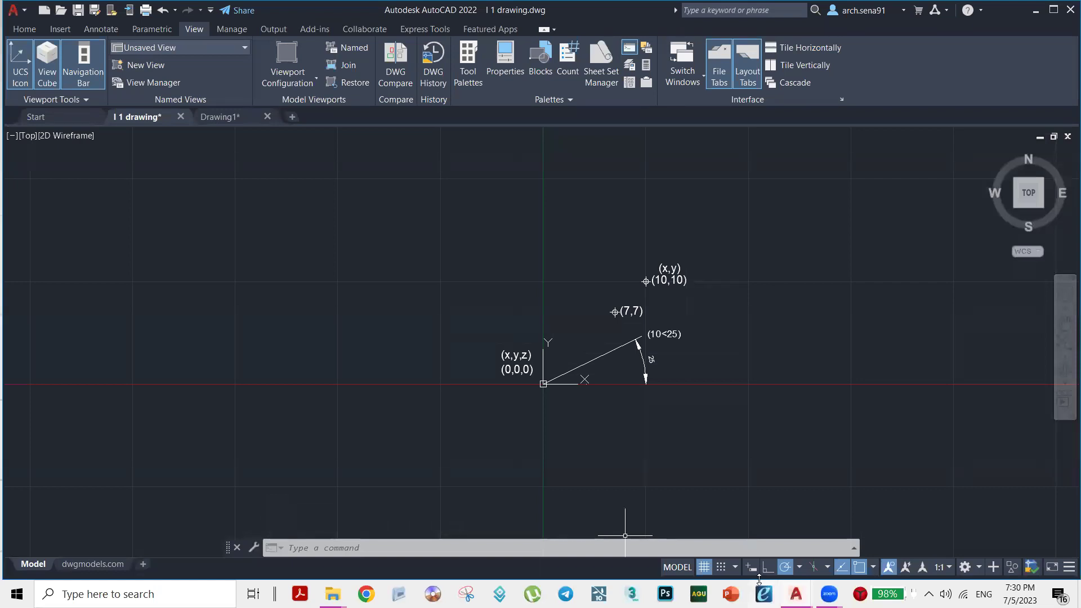
Turn on Ortho mode, try out a horizontal line below the angle example, and turn Ortho mode back off
{"action": "left_click", "coordinate": [767, 568]}
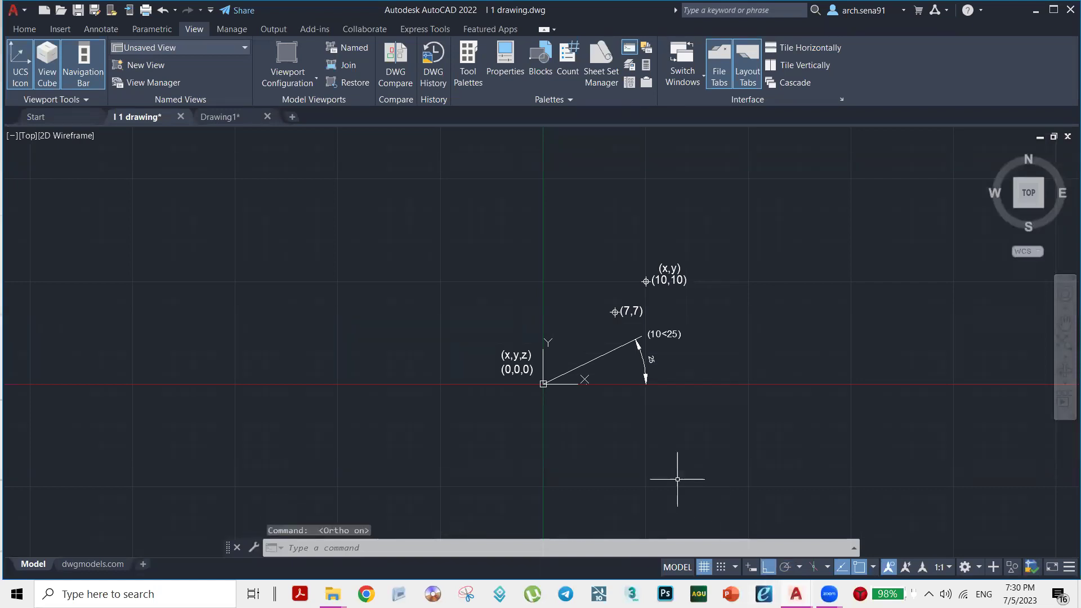
{"action": "type", "text": "l"}
{"action": "key", "text": "Return"}
{"action": "left_click", "coordinate": [653, 464]}
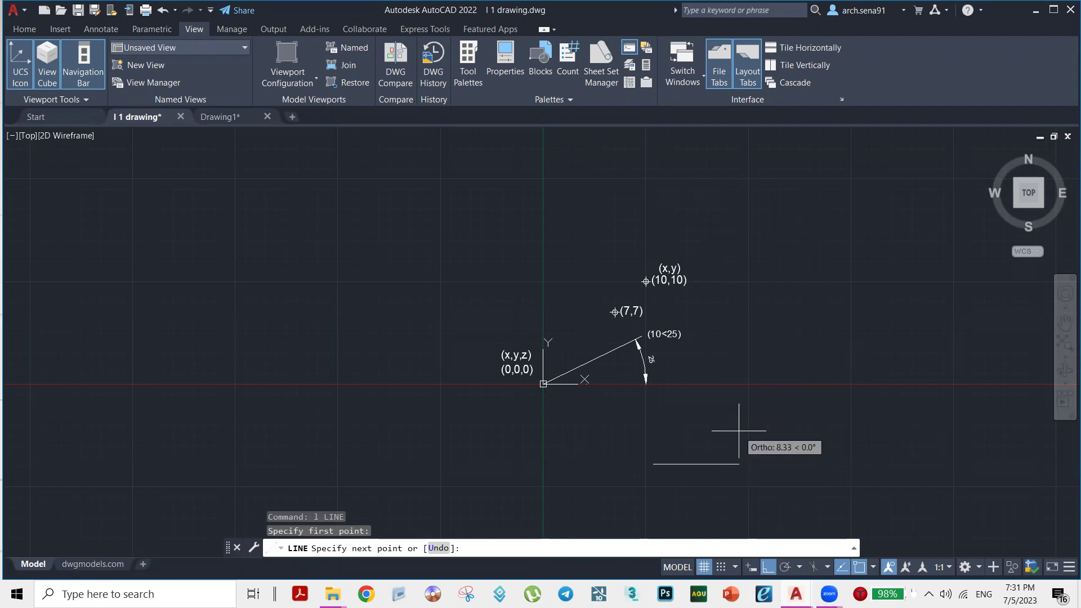
{"action": "key", "text": "Escape"}
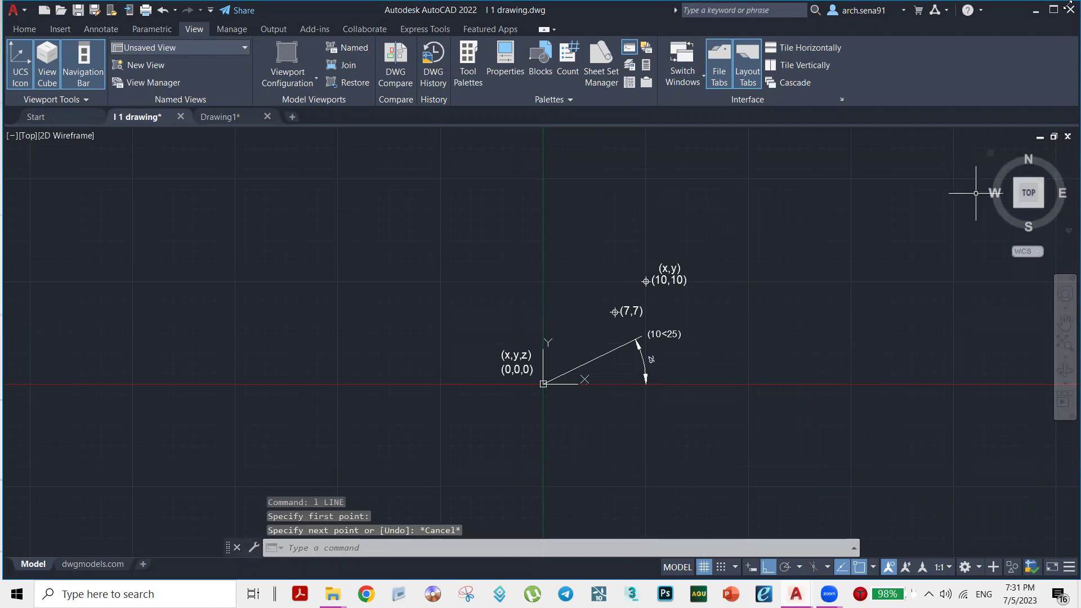
{"action": "left_click", "coordinate": [768, 566]}
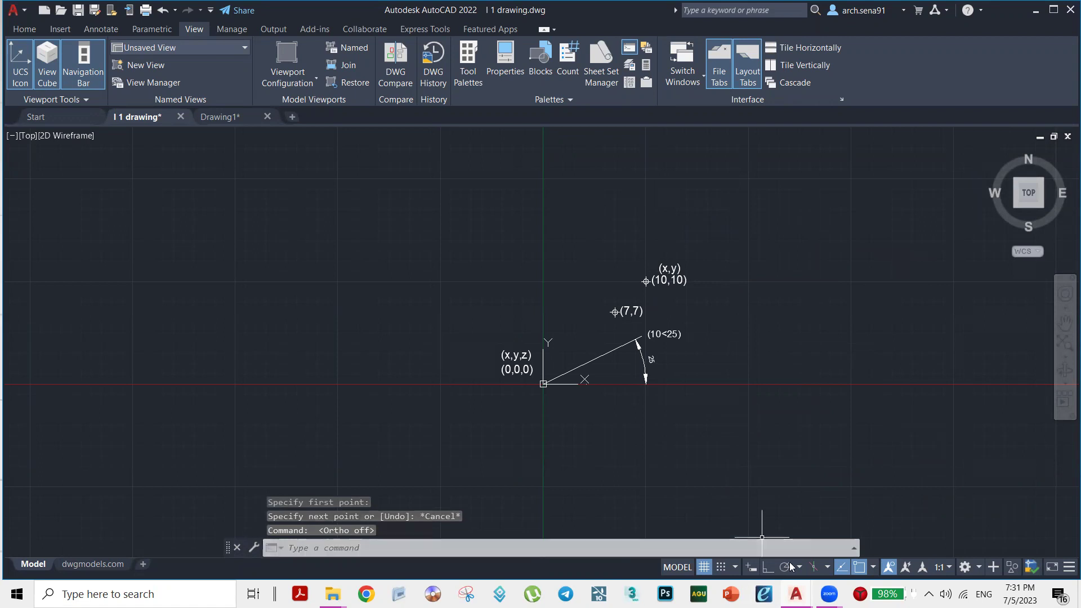
Turn on Polar Tracking, try out a line in the empty area beside the origin, and turn Polar Tracking back off
{"action": "left_click", "coordinate": [786, 568]}
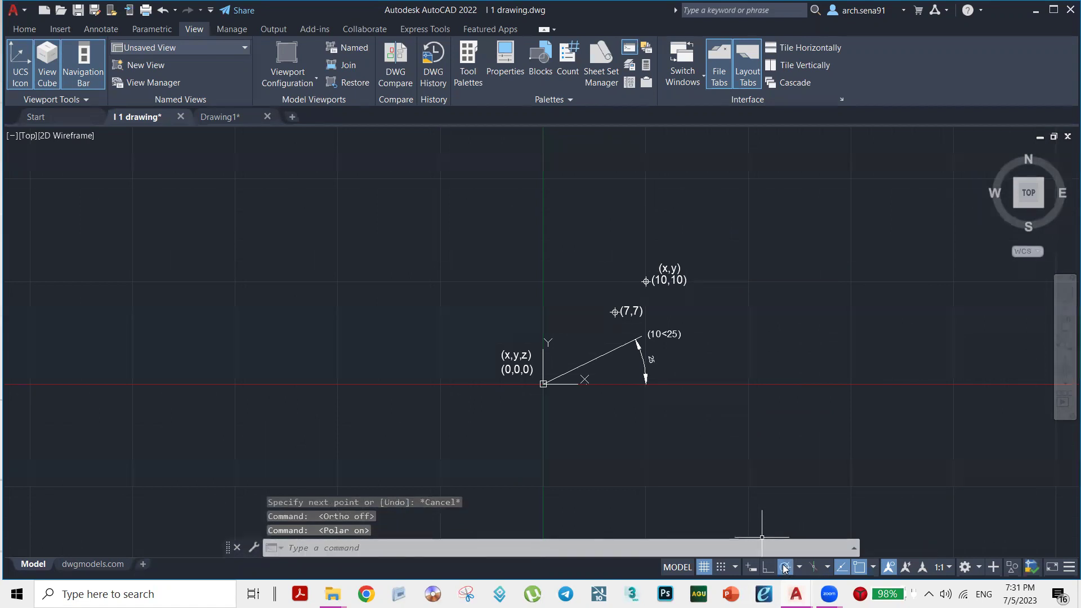
{"action": "type", "text": "1"}
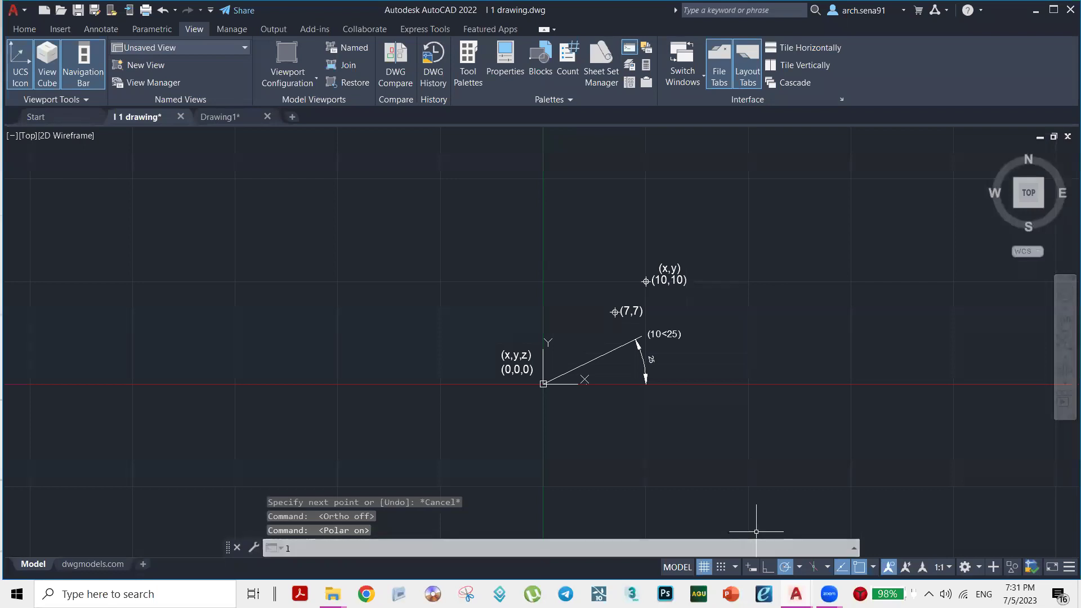
{"action": "key", "text": "Return"}
{"action": "middle_click_drag", "start_coordinate": [307, 359], "coordinate": [675, 458]}
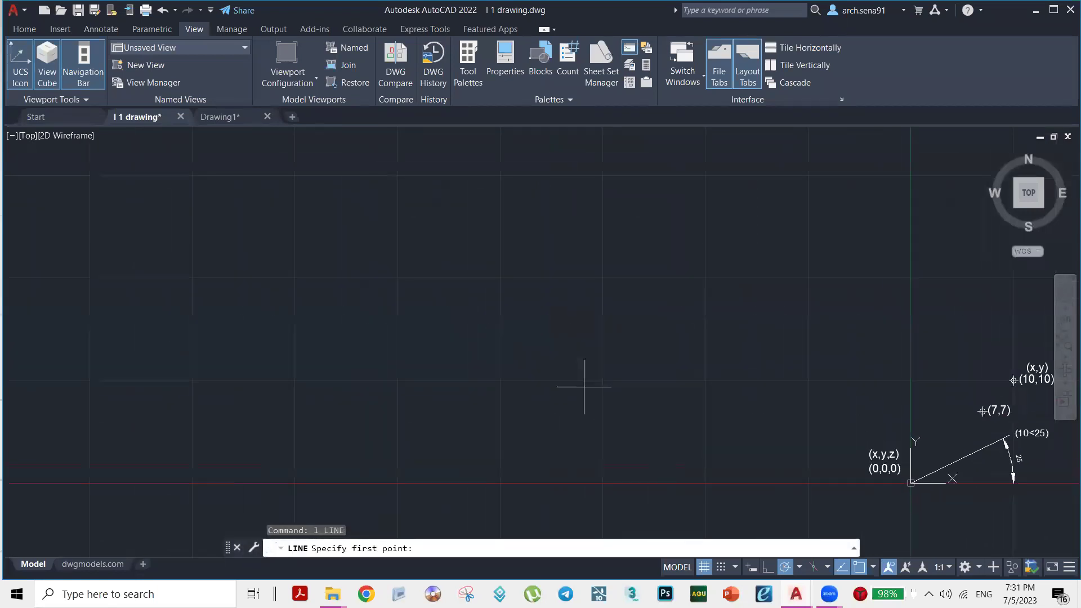
{"action": "left_click", "coordinate": [455, 334]}
{"action": "scroll", "coordinate": [547, 334], "scroll_direction": "up", "scroll_amount": 3}
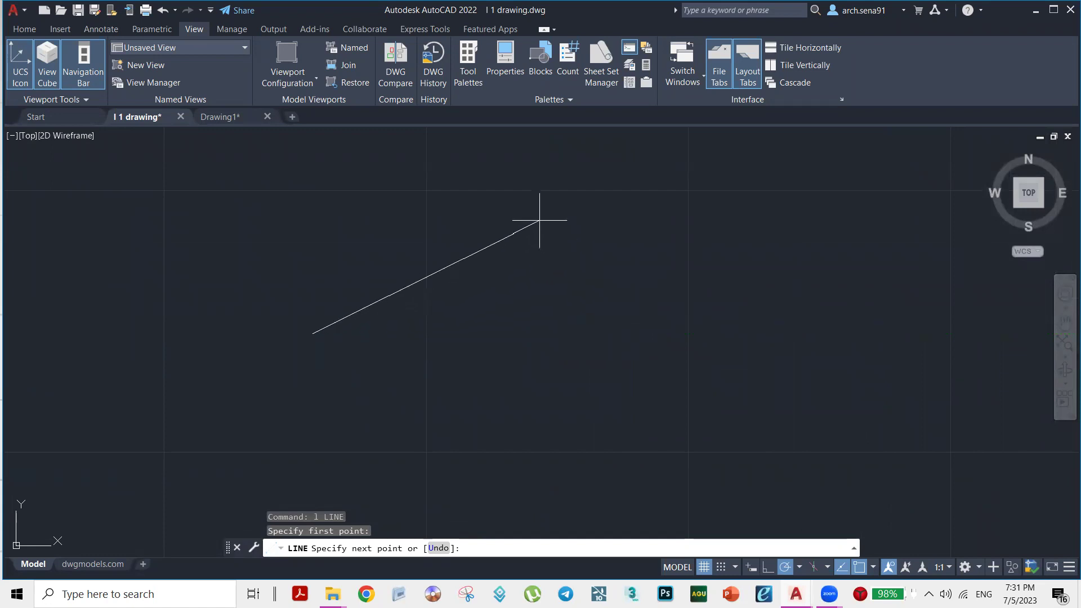
{"action": "scroll", "coordinate": [565, 300], "scroll_direction": "down", "scroll_amount": 5}
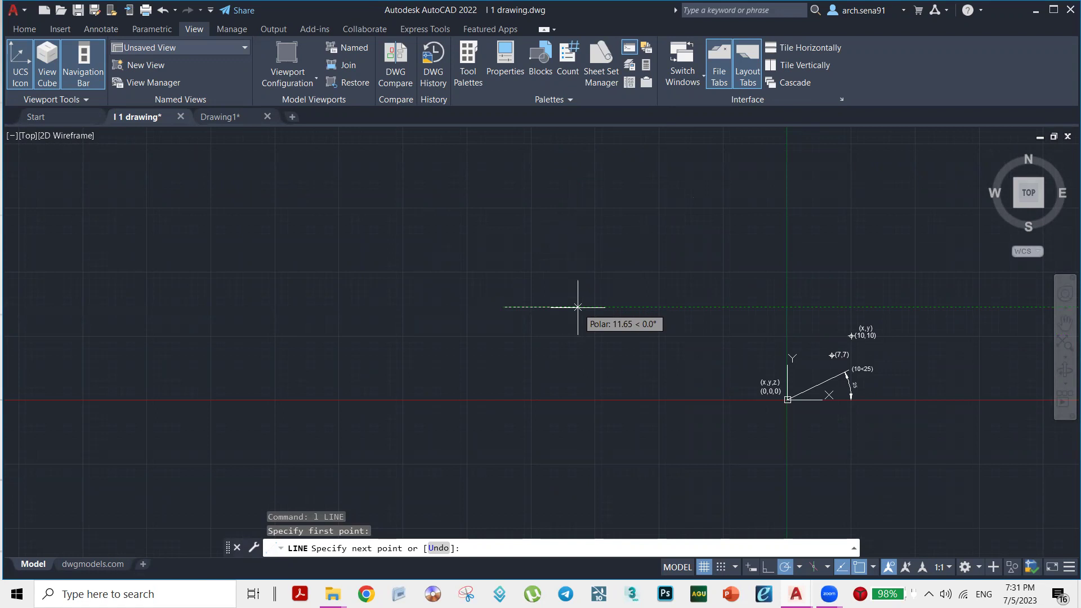
{"action": "key", "text": "Escape"}
{"action": "left_click", "coordinate": [784, 567]}
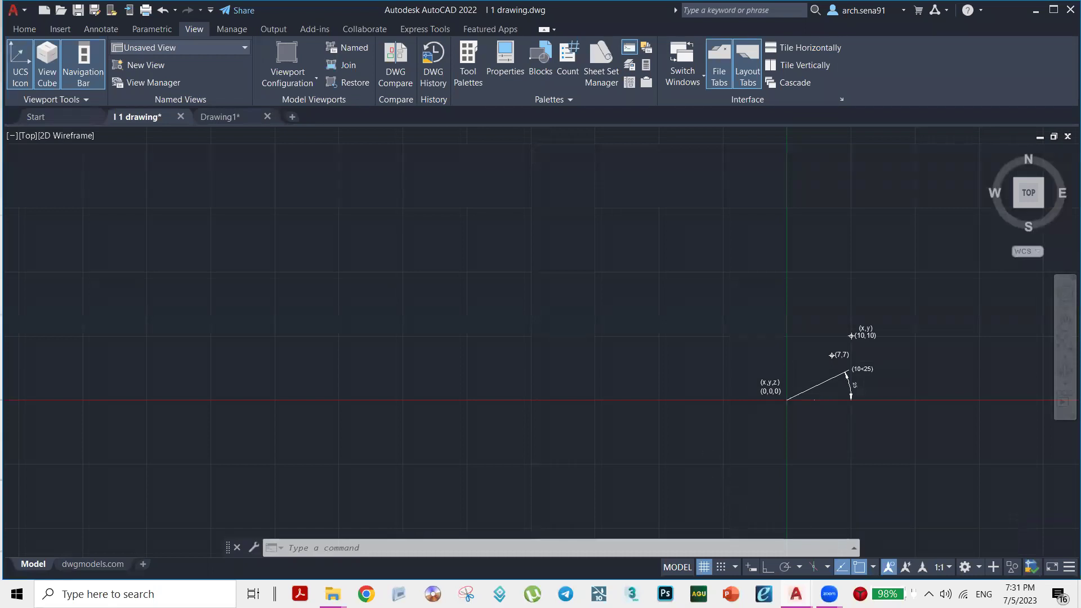
Draw a rectangle in the empty area below and to the left of the origin
{"action": "scroll", "coordinate": [833, 459], "scroll_direction": "up", "scroll_amount": 2}
{"action": "type", "text": "rec"}
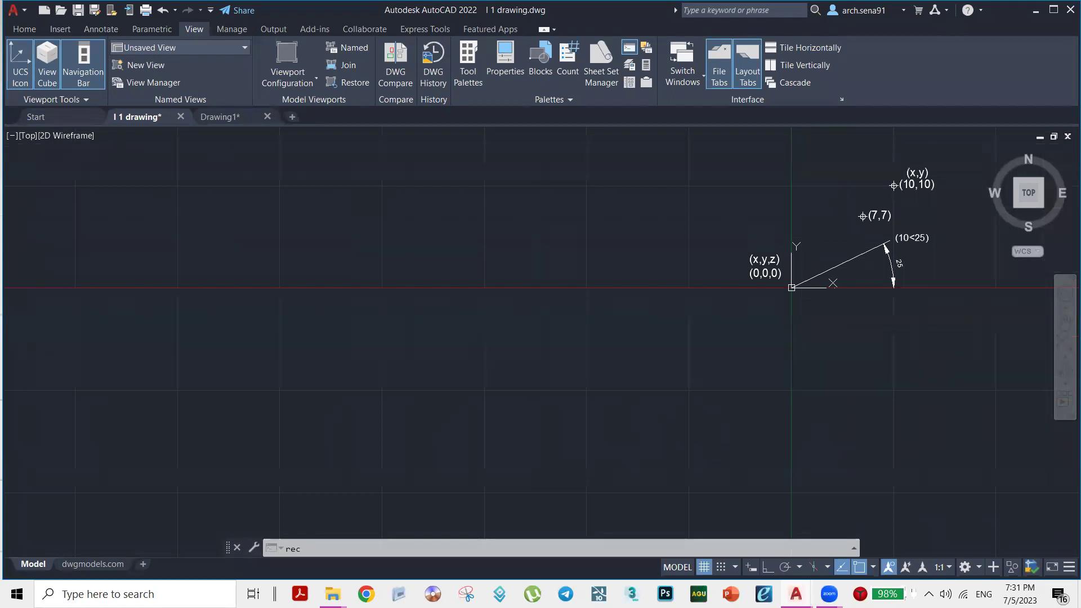
{"action": "key", "text": "Return"}
{"action": "left_click", "coordinate": [724, 369]}
{"action": "left_click", "coordinate": [602, 431]}
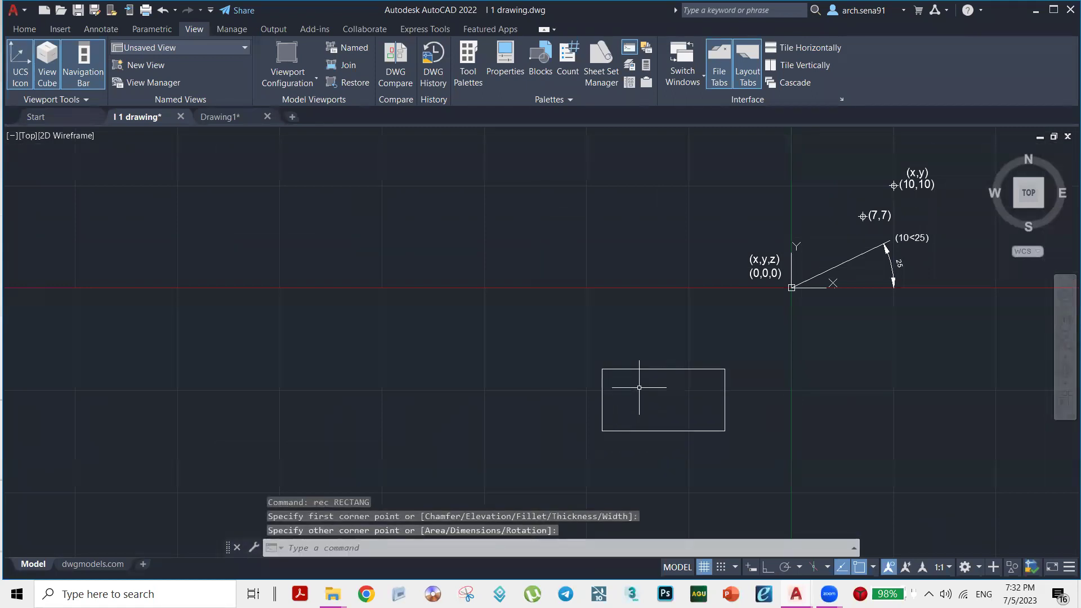
Draw a circle centred above the midpoint of the rectangle's upper edge, without touching the rectangle
{"action": "type", "text": "c"}
{"action": "key", "text": "Return"}
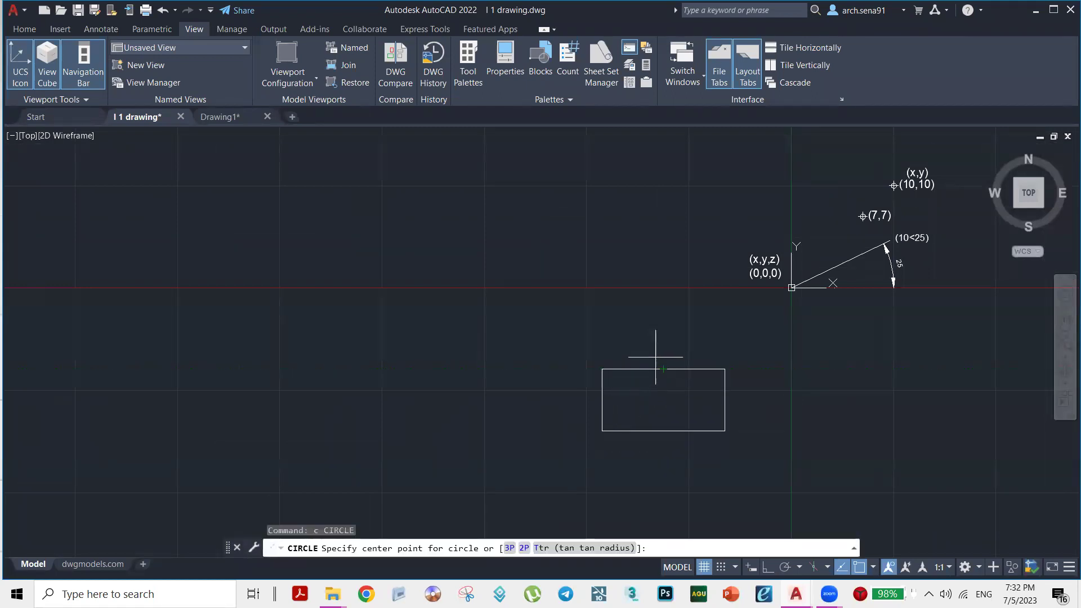
{"action": "left_click", "coordinate": [663, 328]}
{"action": "left_click", "coordinate": [663, 354]}
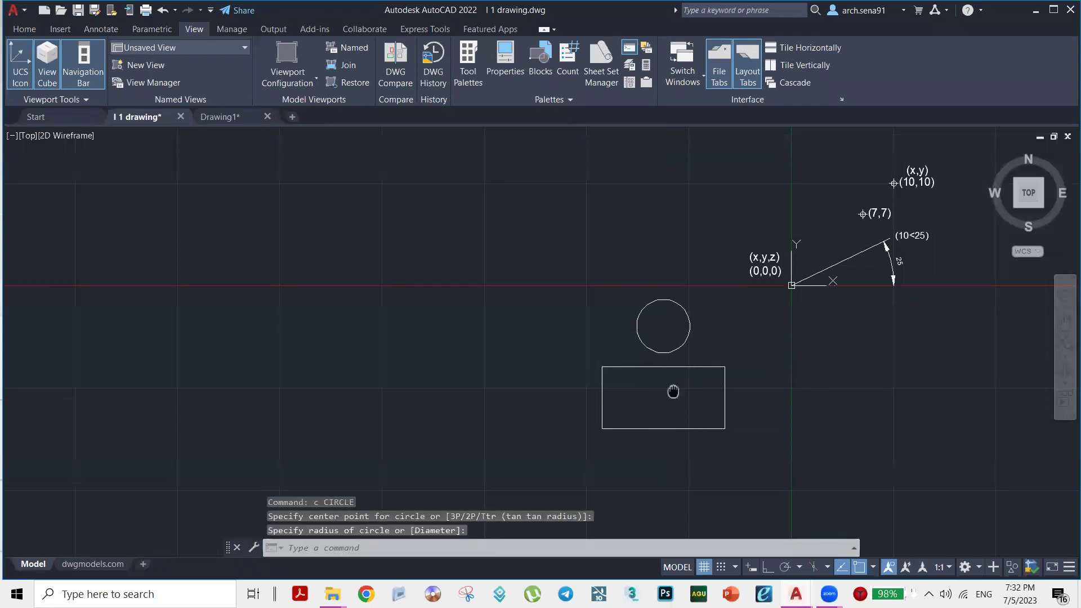
Examine the object snap and tracking points on the rectangle and circle with the Line command, without drawing a line
{"action": "middle_click_drag", "start_coordinate": [672, 391], "coordinate": [651, 350]}
{"action": "type", "text": "l"}
{"action": "key", "text": "Return"}
{"action": "scroll", "coordinate": [651, 350], "scroll_direction": "up", "scroll_amount": 5}
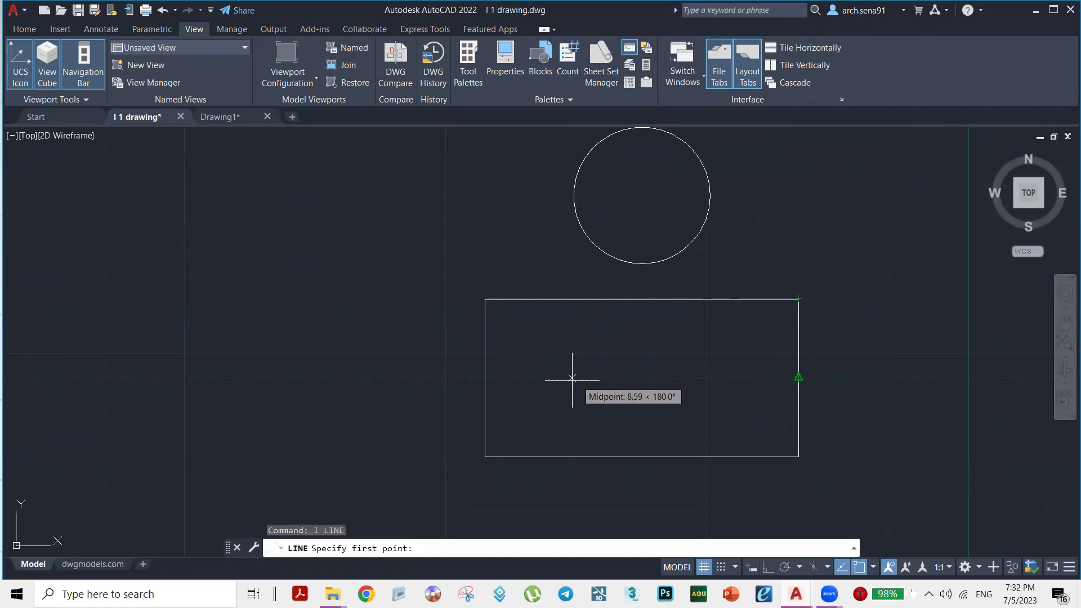
{"action": "middle_click_drag", "start_coordinate": [625, 313], "coordinate": [624, 393]}
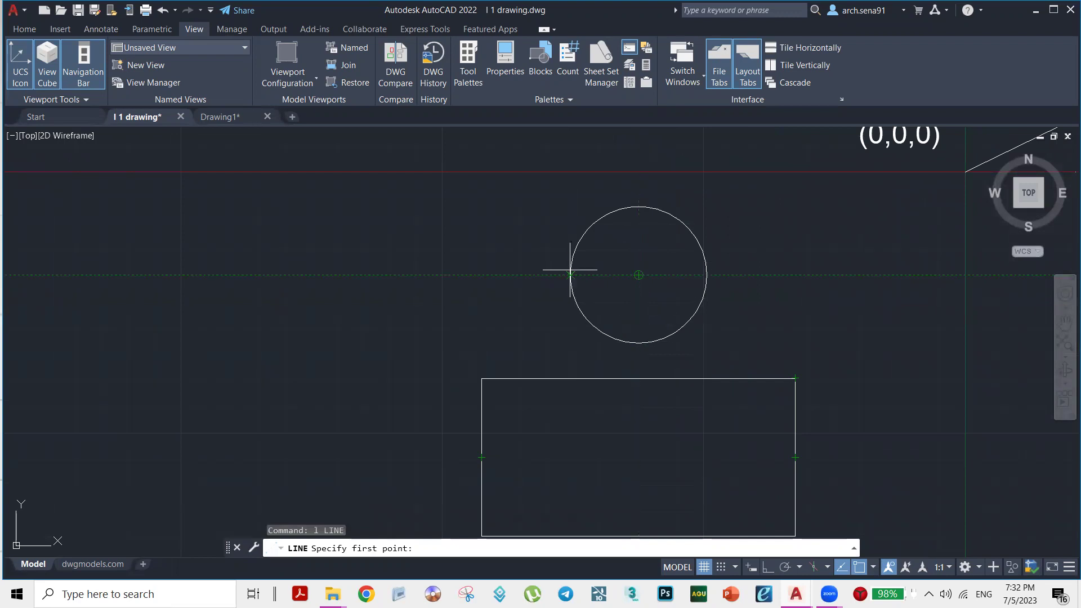
{"action": "key", "text": "Escape"}
Review the list of available object snap modes
{"action": "middle_click_drag", "start_coordinate": [700, 398], "coordinate": [666, 332]}
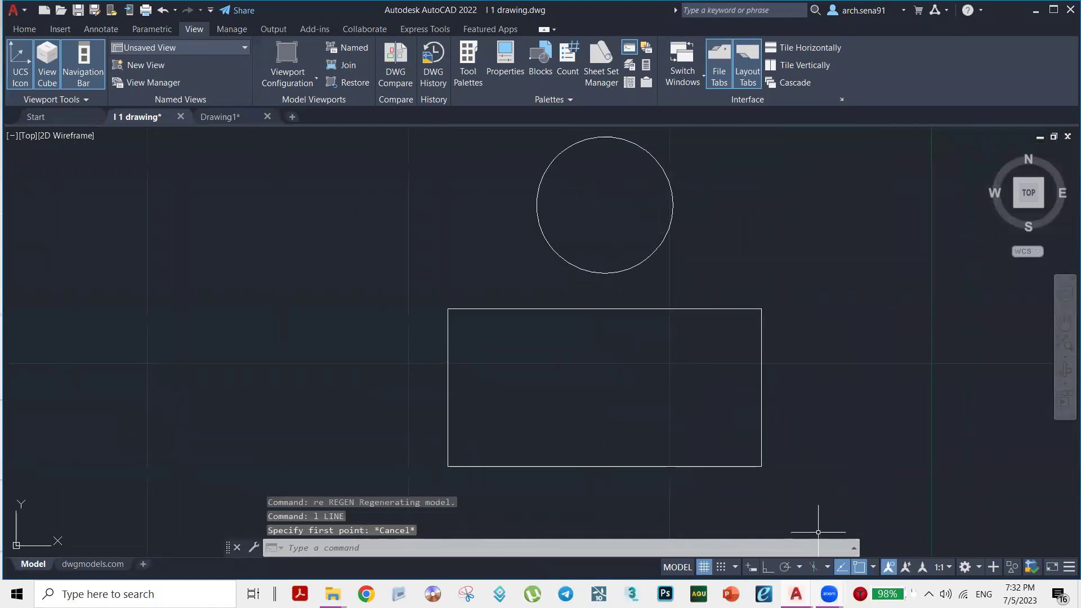
{"action": "left_click", "coordinate": [872, 567]}
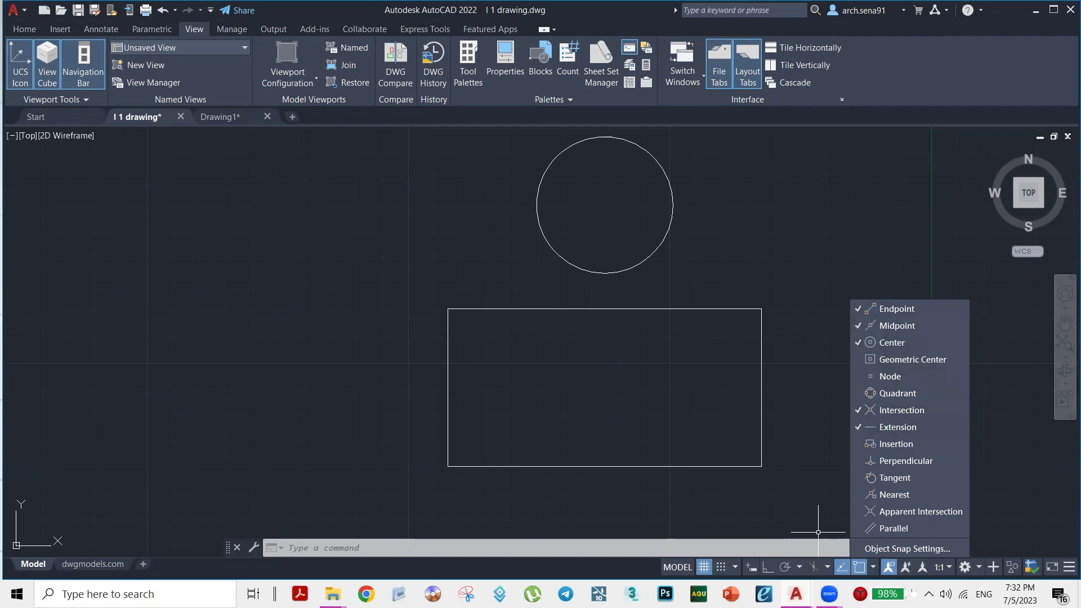
{"action": "left_click", "coordinate": [777, 443]}
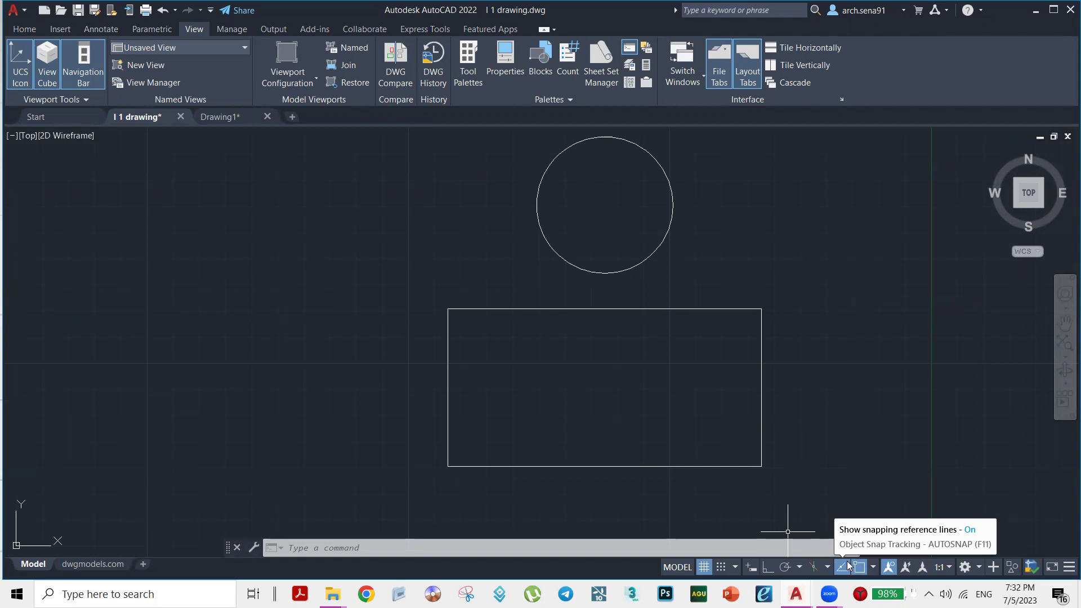
Delete the practice rectangle and circle
{"action": "left_click", "coordinate": [718, 397]}
{"action": "left_click", "coordinate": [627, 236]}
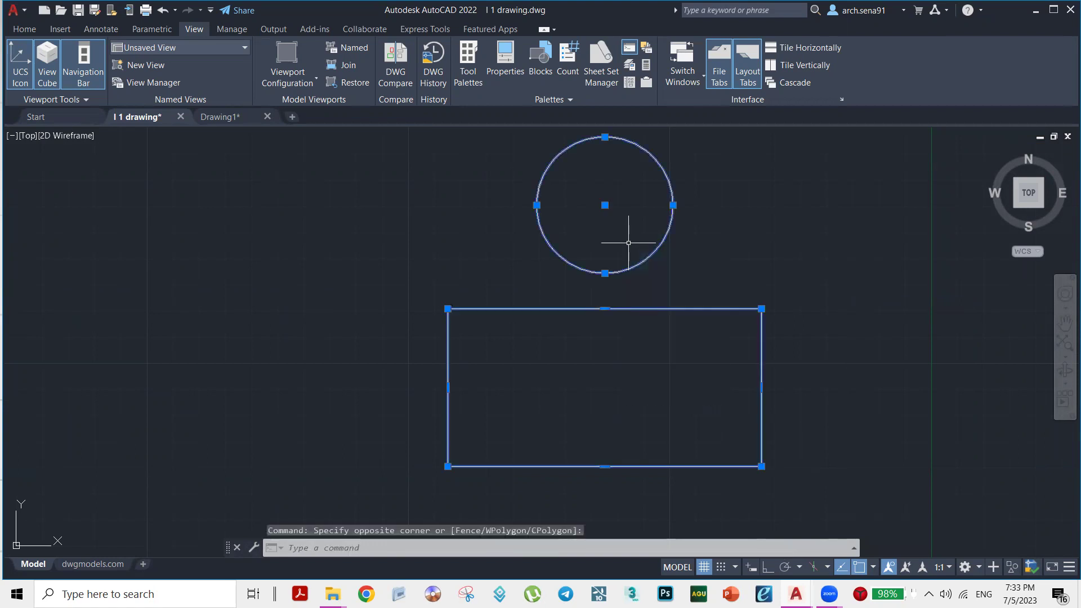
{"action": "key", "text": "Delete"}
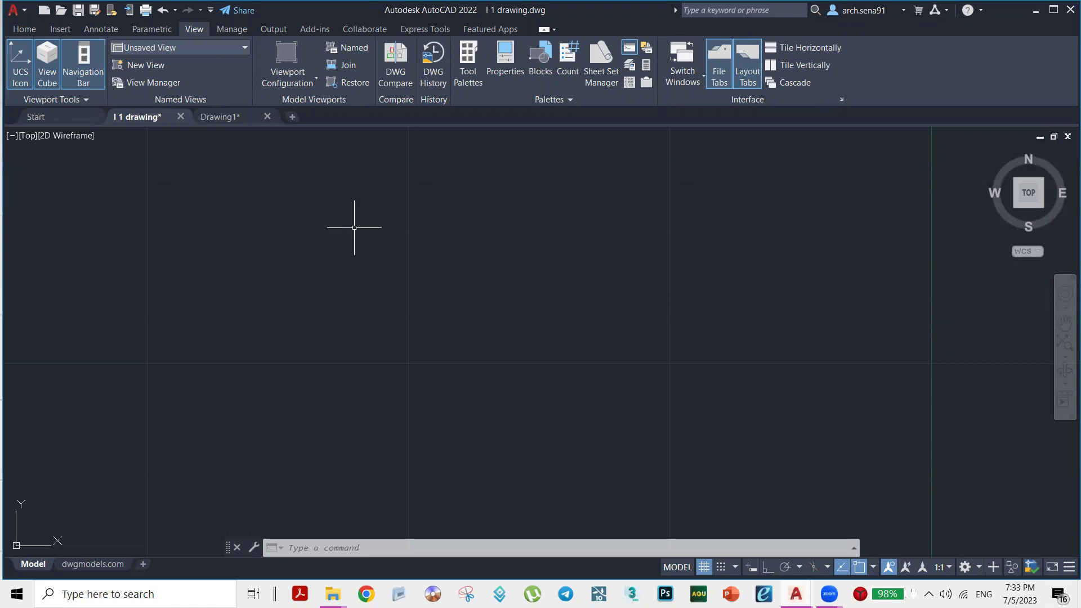
Switch to the Drawing1 file and set Polar Tracking on and annotation visibility for all scales off
{"action": "key", "text": "ctrl+Tab"}
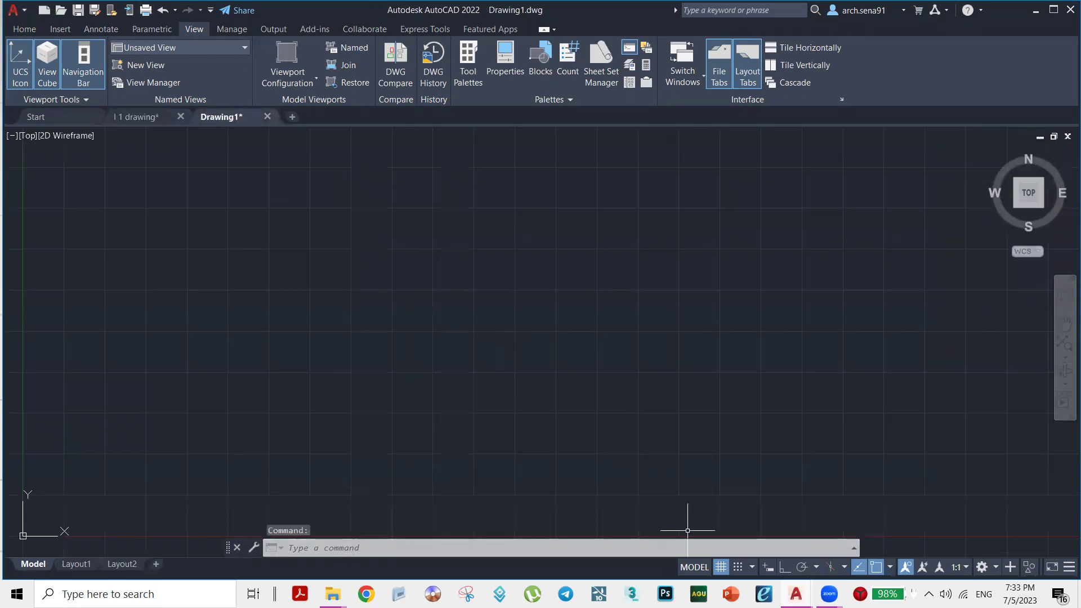
{"action": "left_click", "coordinate": [800, 568]}
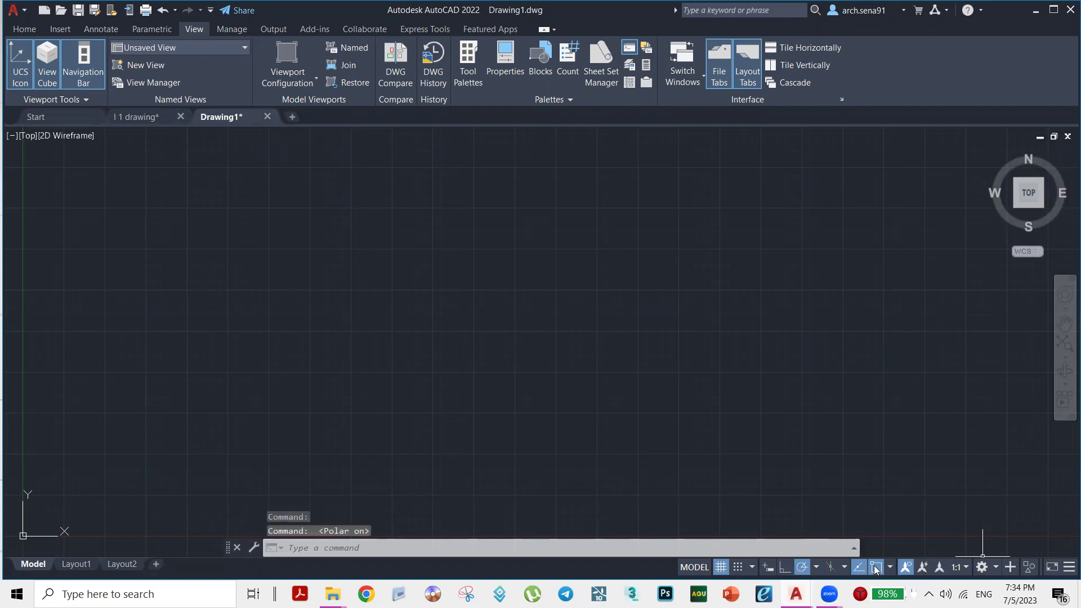
{"action": "left_click", "coordinate": [905, 567]}
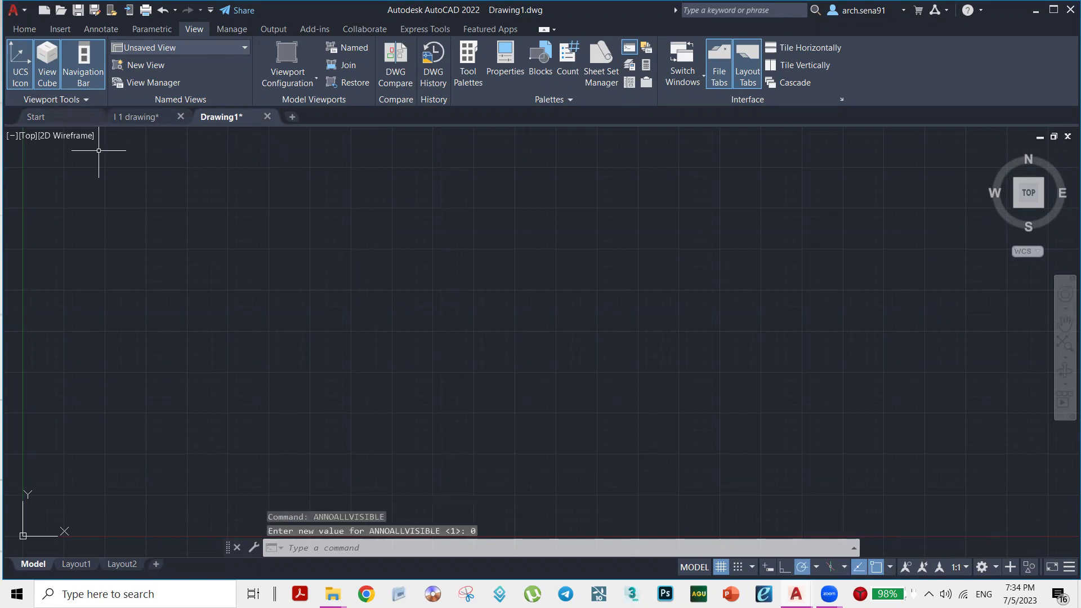
Review Drawing1's units with the UN command and accept the dialog
{"action": "type", "text": "un"}
{"action": "key", "text": "Return"}
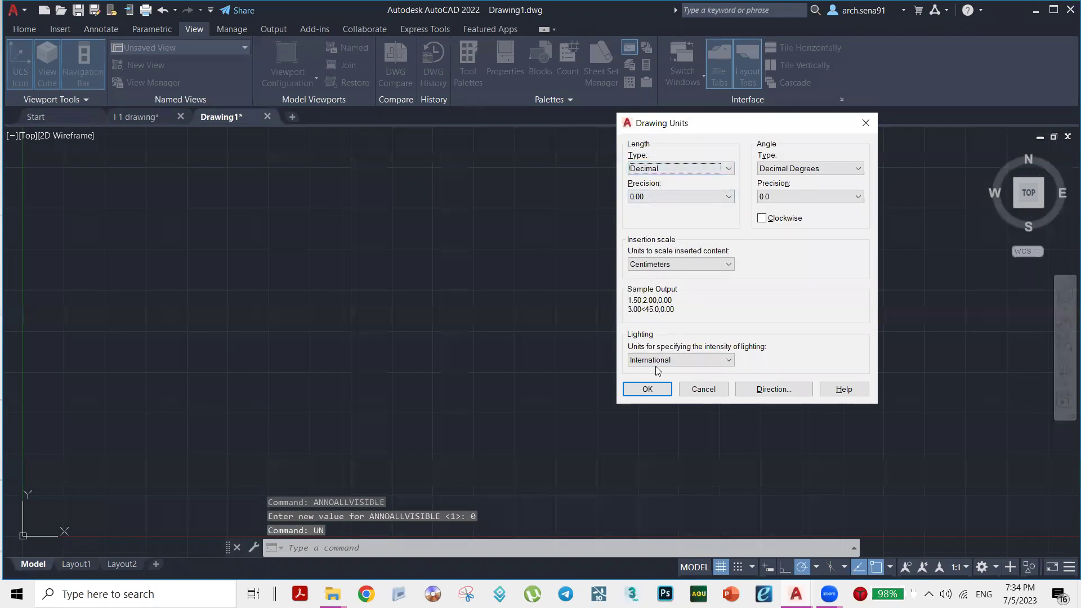
{"action": "left_click", "coordinate": [647, 389]}
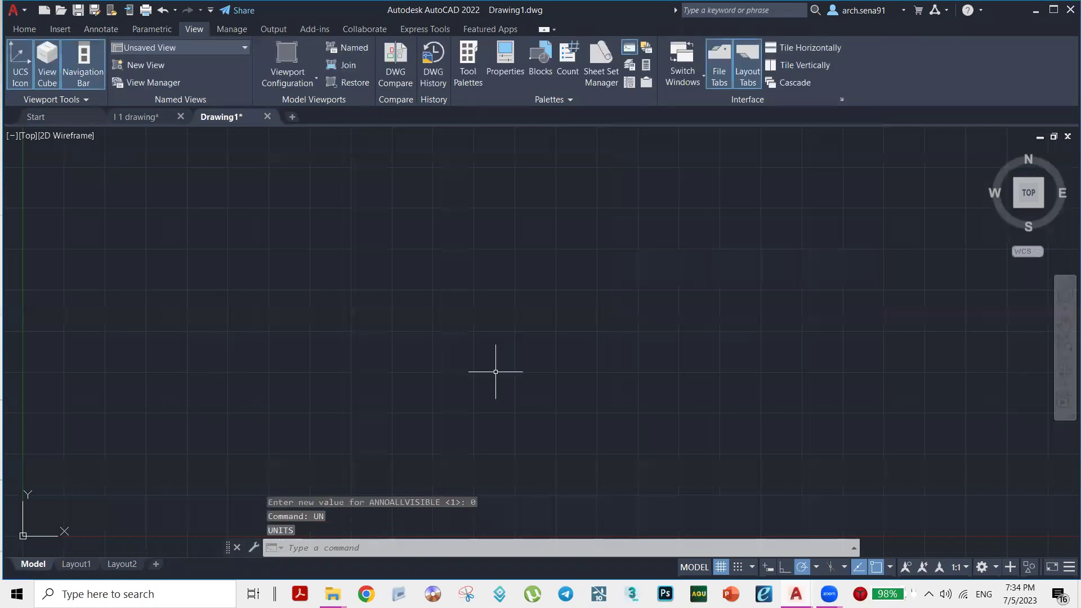
Save Drawing1 as a drawing template named sana.dwt on the desktop and accept the template options
{"action": "left_click", "coordinate": [12, 10]}
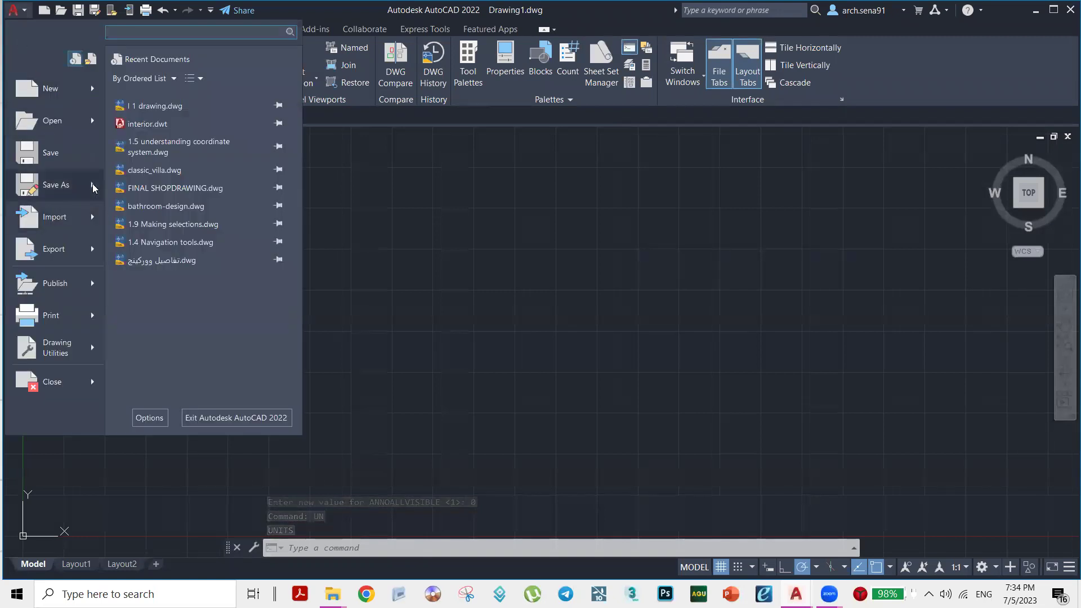
{"action": "mouse_move", "coordinate": [94, 187]}
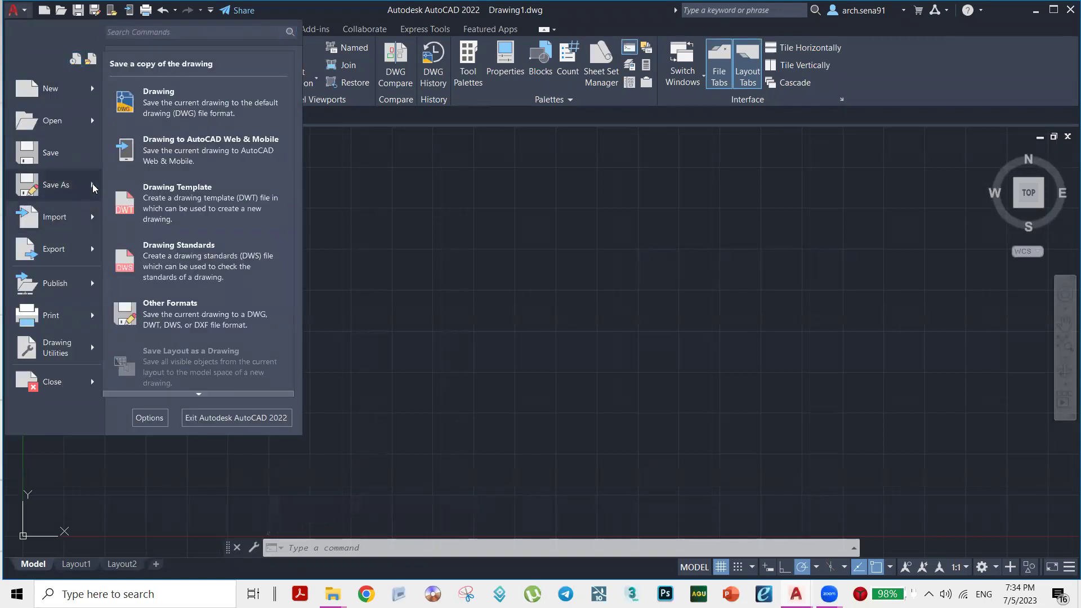
{"action": "left_click", "coordinate": [162, 197]}
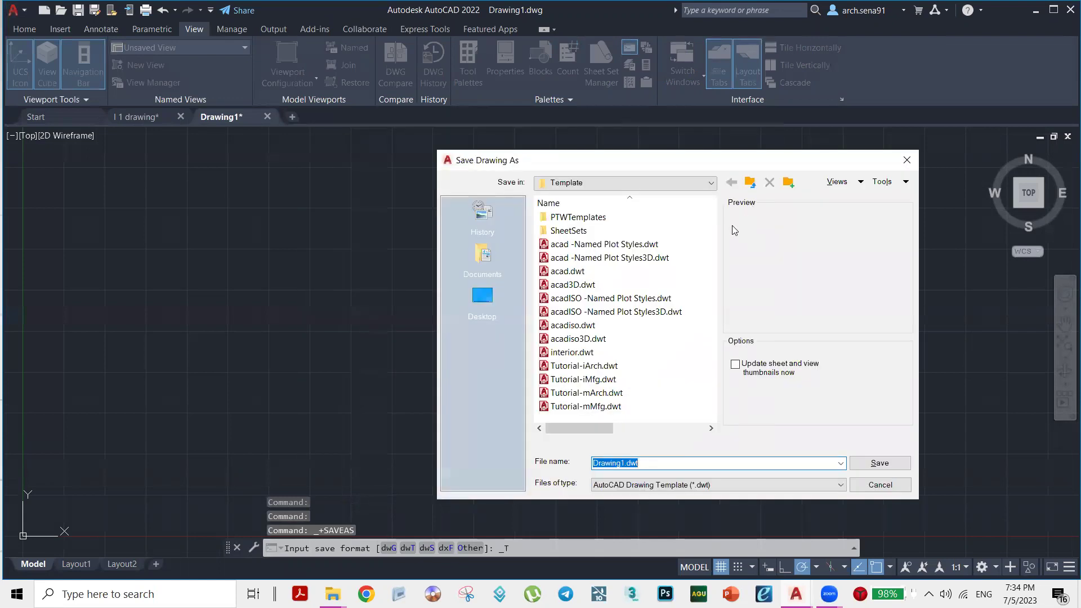
{"action": "left_click", "coordinate": [621, 462]}
{"action": "double_click", "coordinate": [621, 462]}
{"action": "type", "text": "sana"}
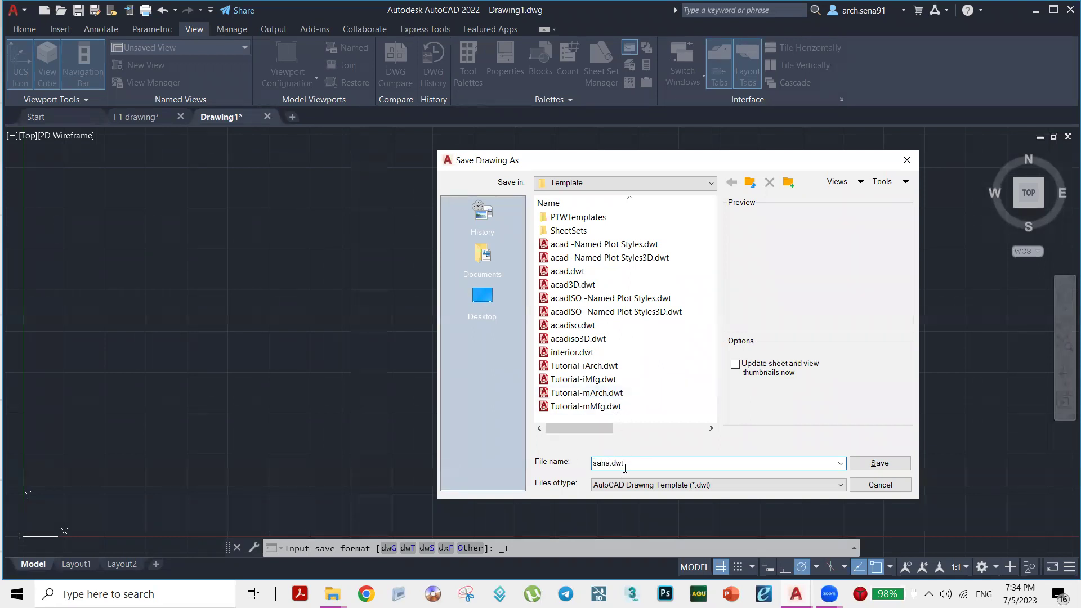
{"action": "left_click", "coordinate": [489, 317]}
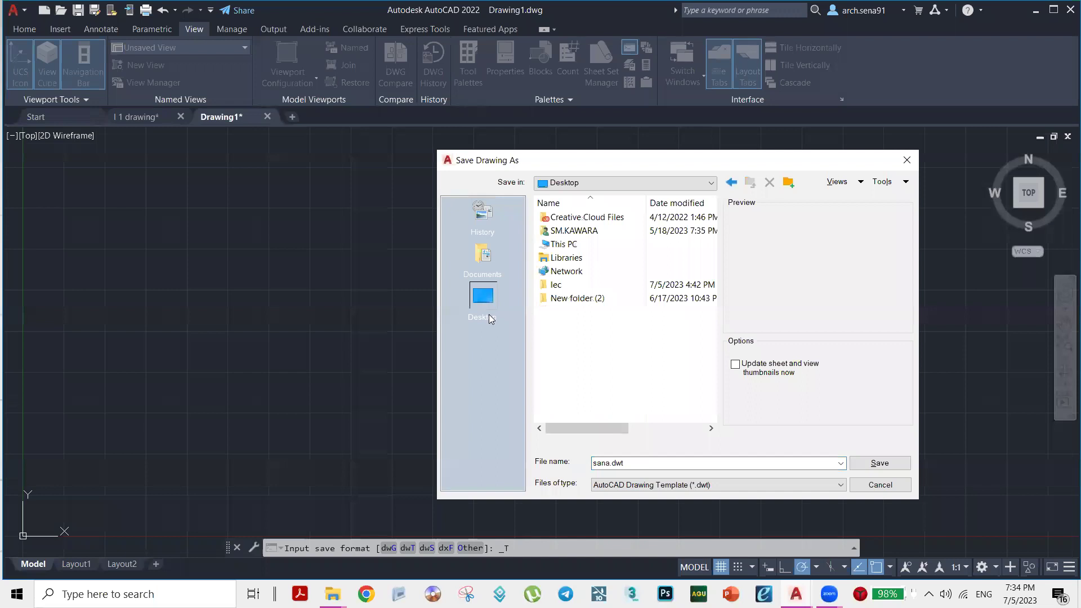
{"action": "left_click", "coordinate": [873, 463]}
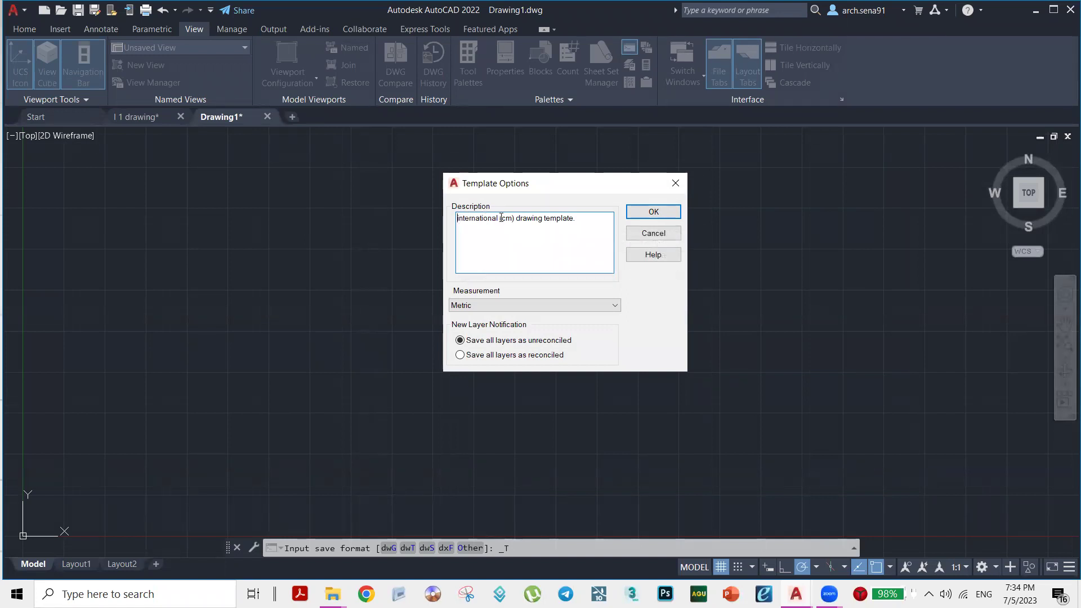
{"action": "left_click", "coordinate": [469, 231]}
{"action": "left_click", "coordinate": [578, 217]}
{"action": "left_click", "coordinate": [652, 213]}
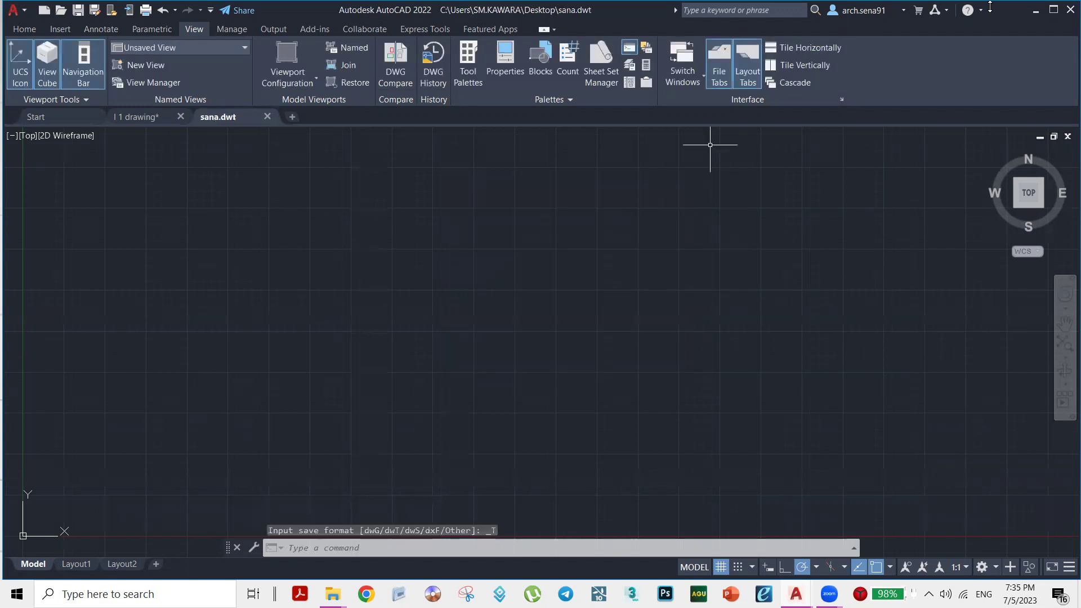
Open the sana.dwt template from the desktop, then close the template file
{"action": "left_click", "coordinate": [1034, 11]}
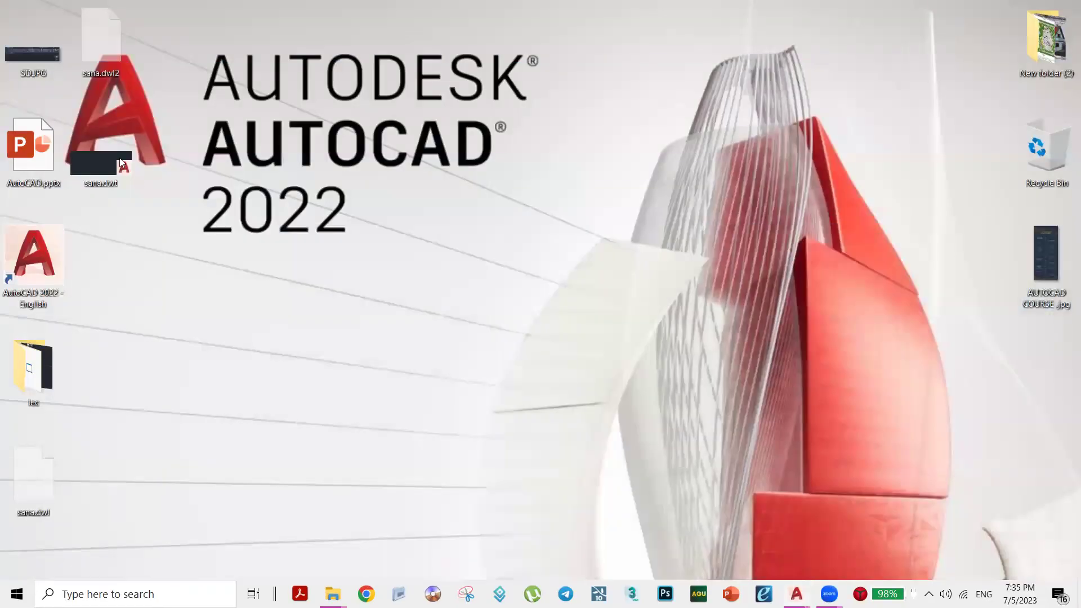
{"action": "double_click", "coordinate": [98, 157]}
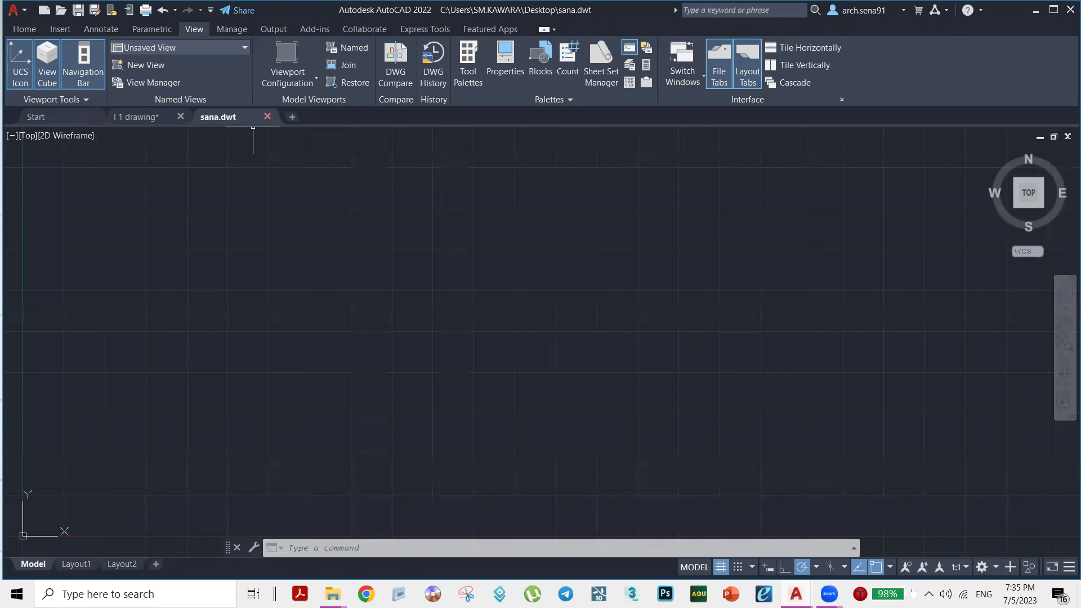
{"action": "left_click", "coordinate": [267, 116]}
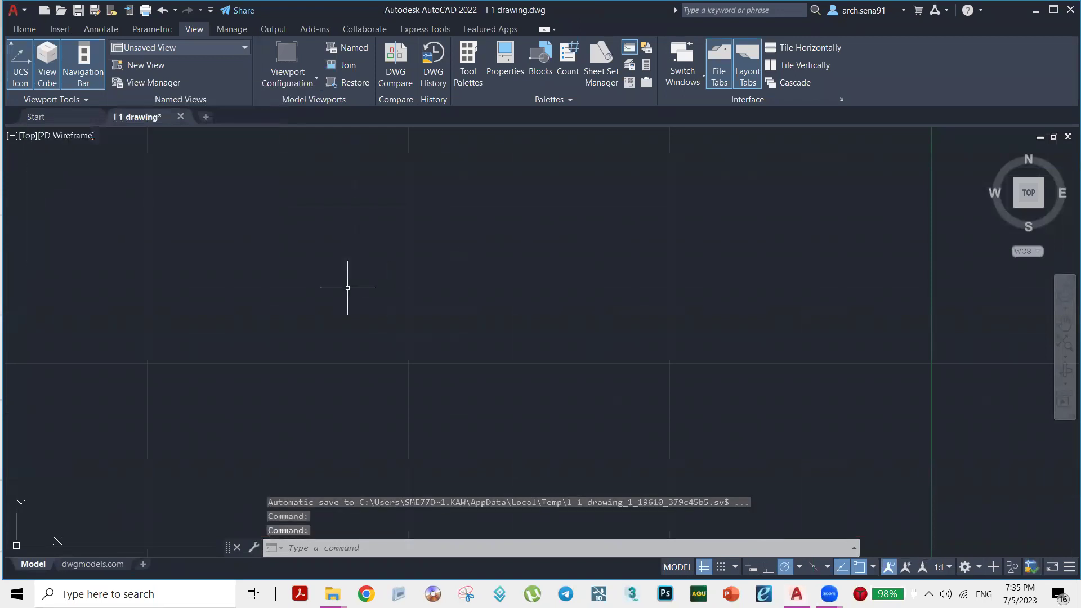
{"action": "left_click", "coordinate": [15, 15]}
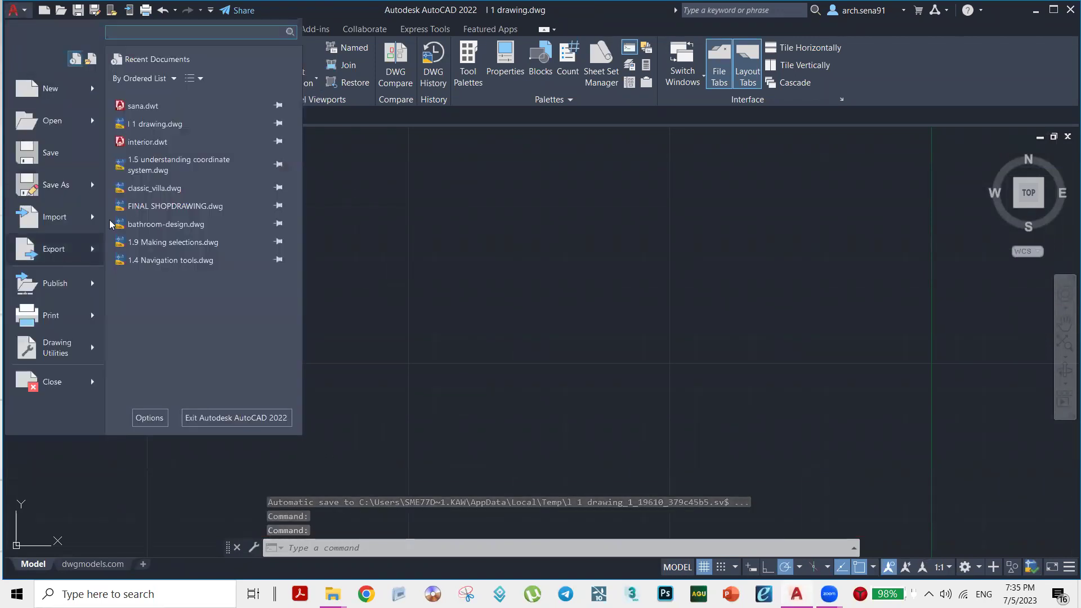
{"action": "mouse_move", "coordinate": [95, 184]}
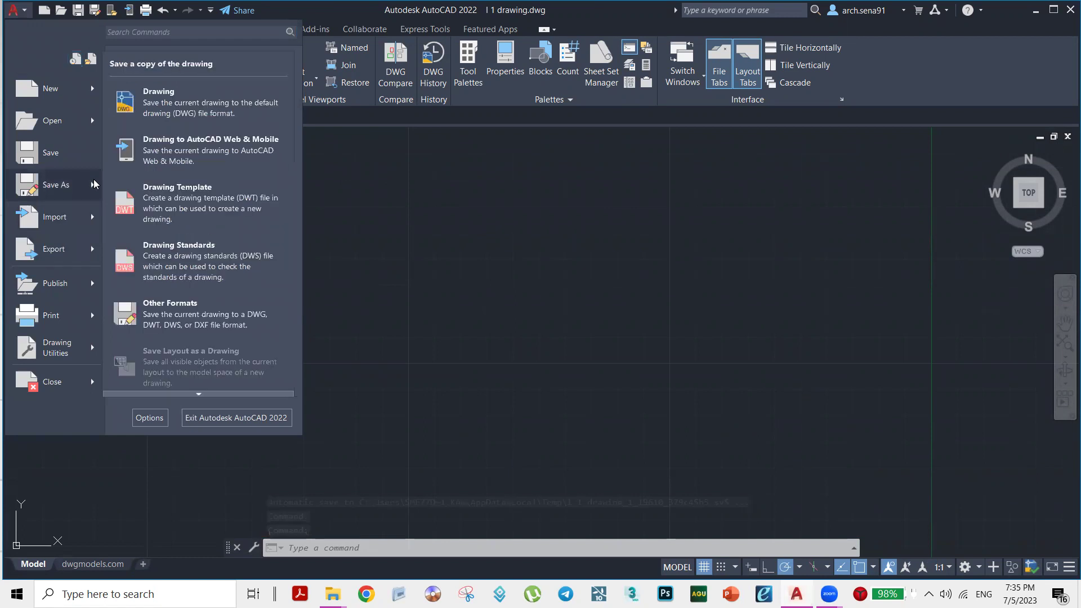
{"action": "left_click", "coordinate": [184, 214]}
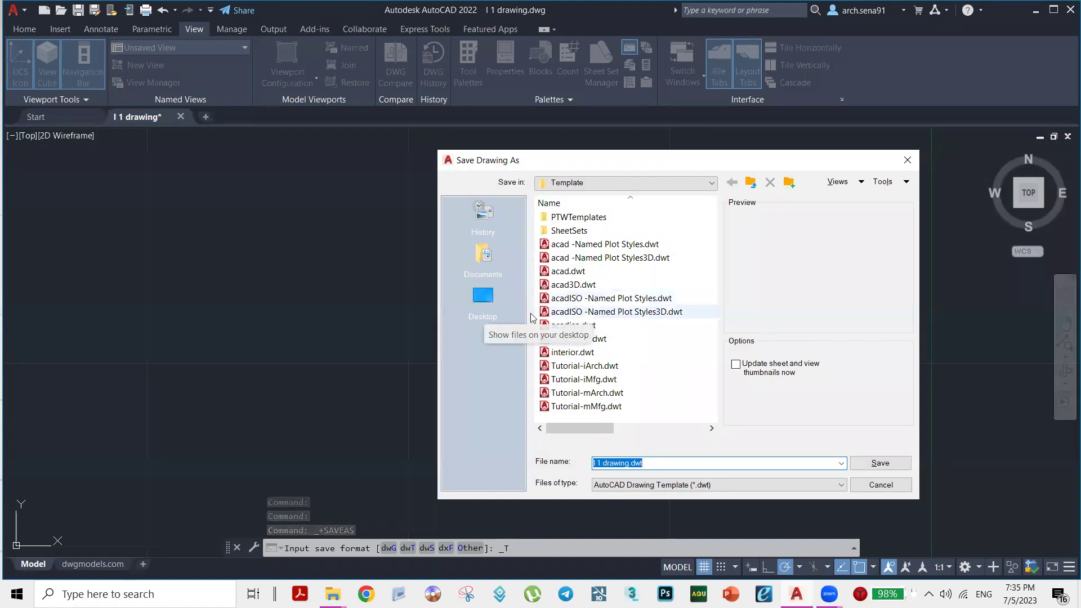
{"action": "left_click", "coordinate": [620, 466]}
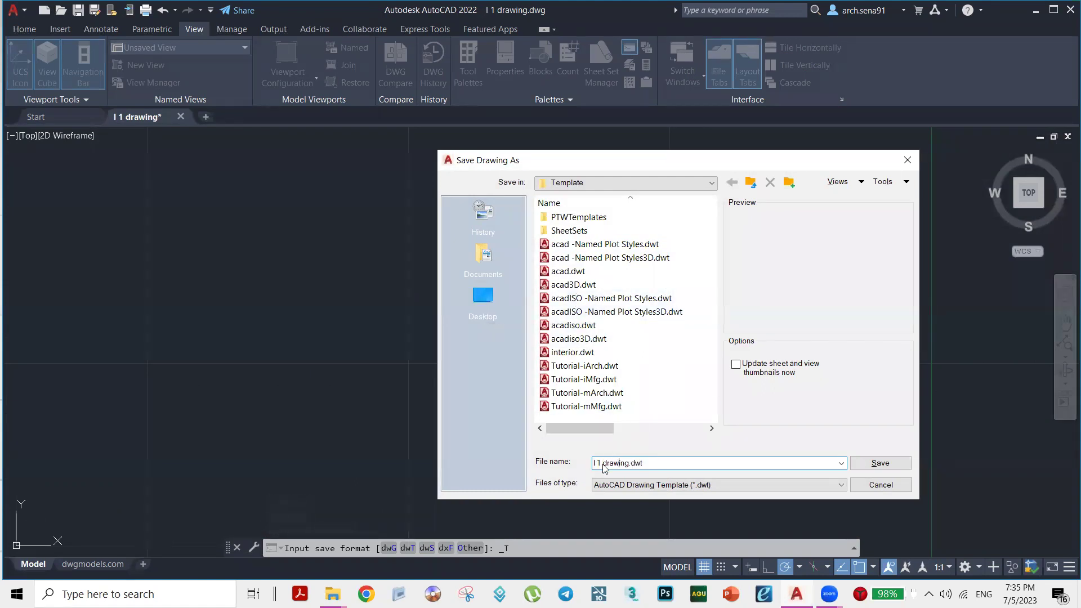
{"action": "left_click", "coordinate": [907, 160]}
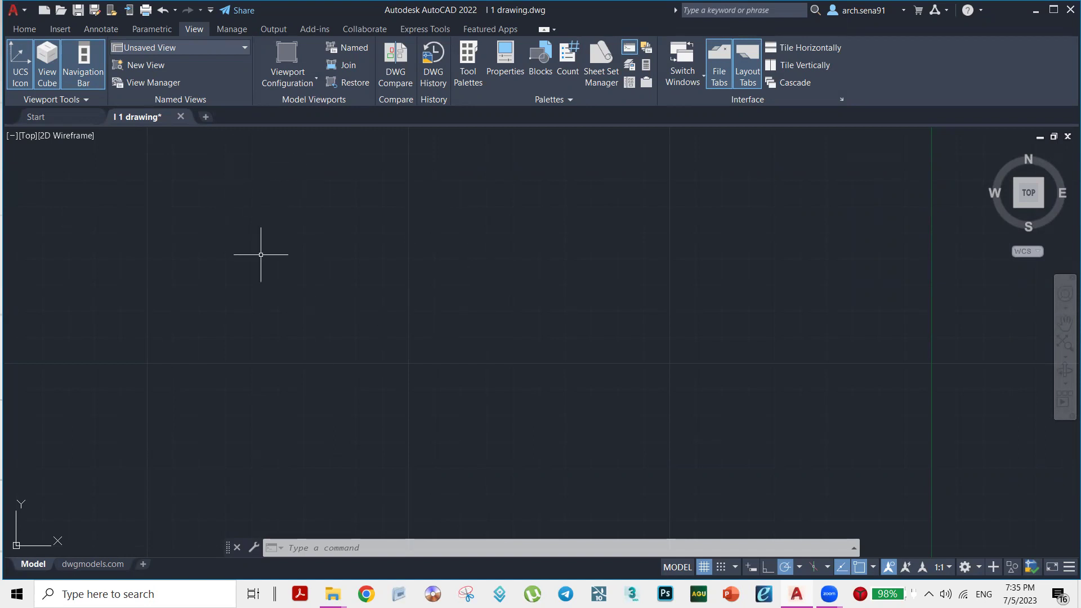
Create a new drawing and return to the coordinate sketch around the origin in the l 1 drawing file
{"action": "left_click", "coordinate": [206, 116]}
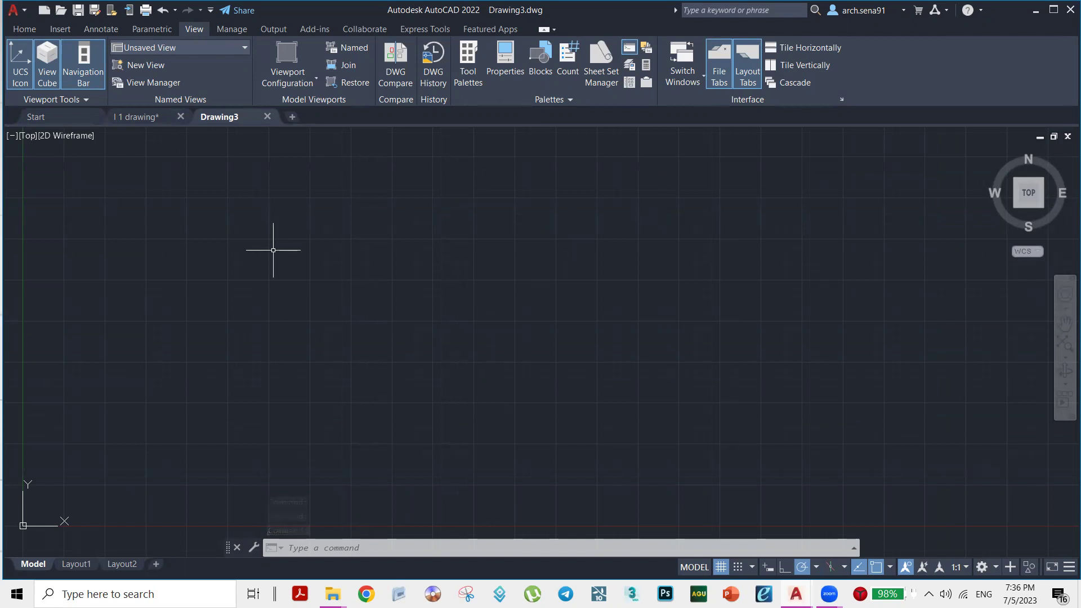
{"action": "left_click", "coordinate": [132, 121]}
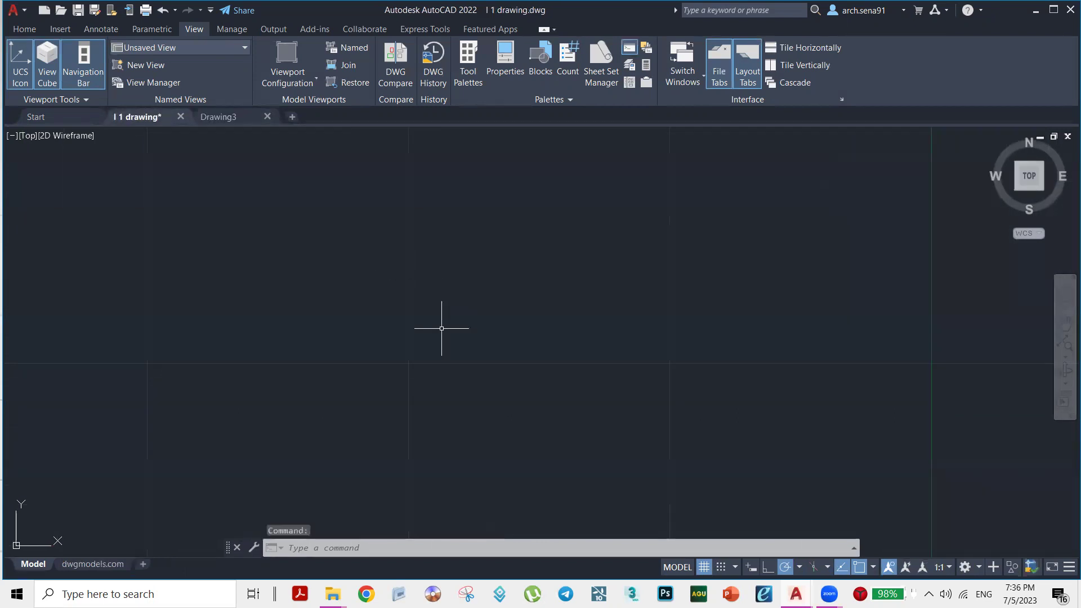
{"action": "scroll", "coordinate": [537, 309], "scroll_direction": "up", "scroll_amount": 5}
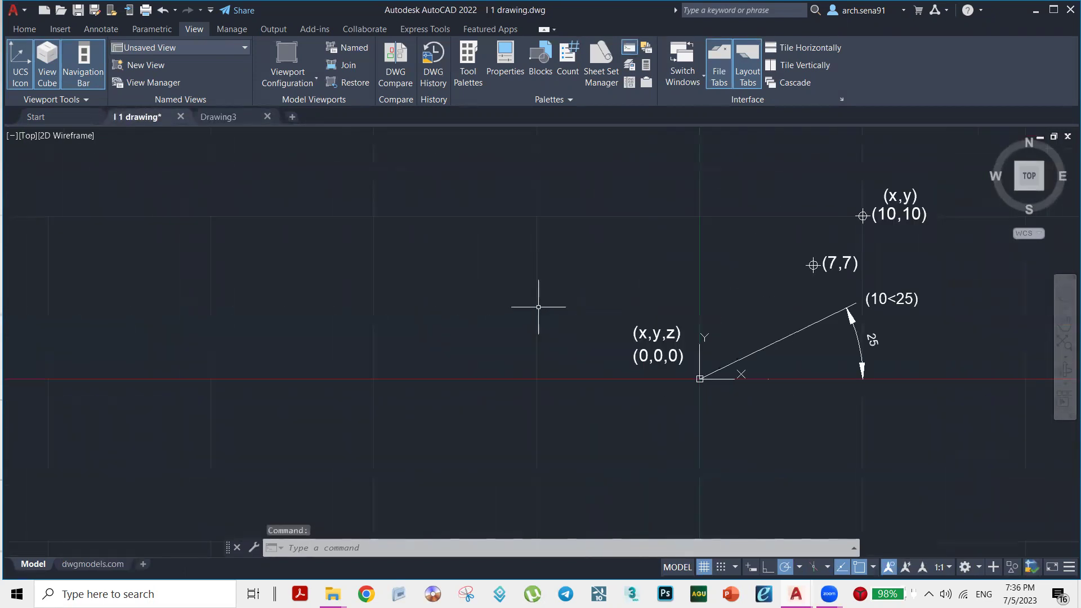
{"action": "scroll", "coordinate": [538, 307], "scroll_direction": "up", "scroll_amount": 2}
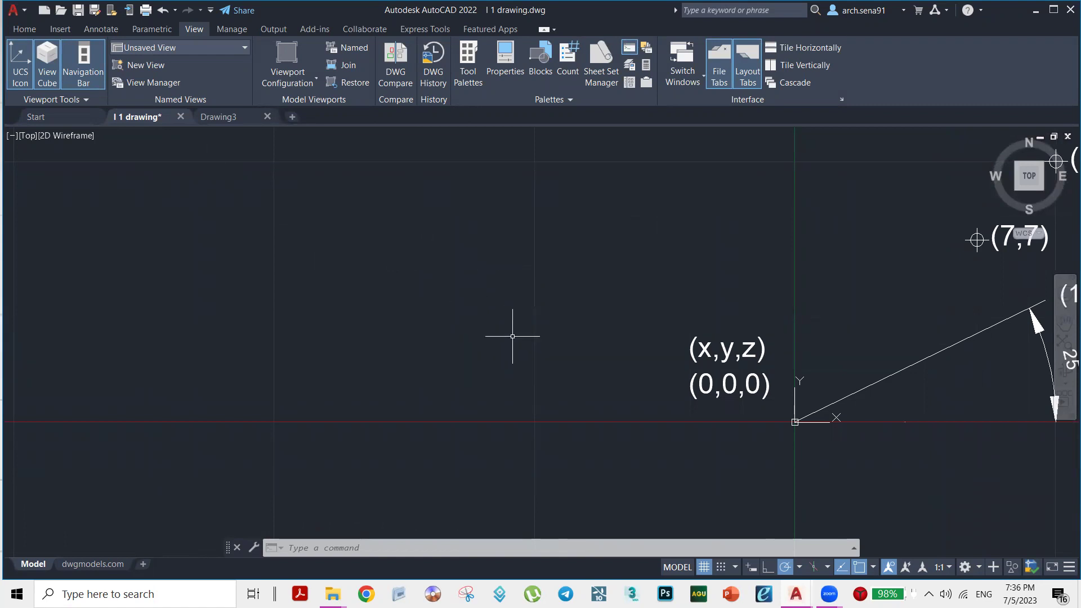
{"action": "middle_click_drag", "start_coordinate": [512, 336], "coordinate": [393, 281]}
{"action": "scroll", "coordinate": [361, 283], "scroll_direction": "down", "scroll_amount": 3}
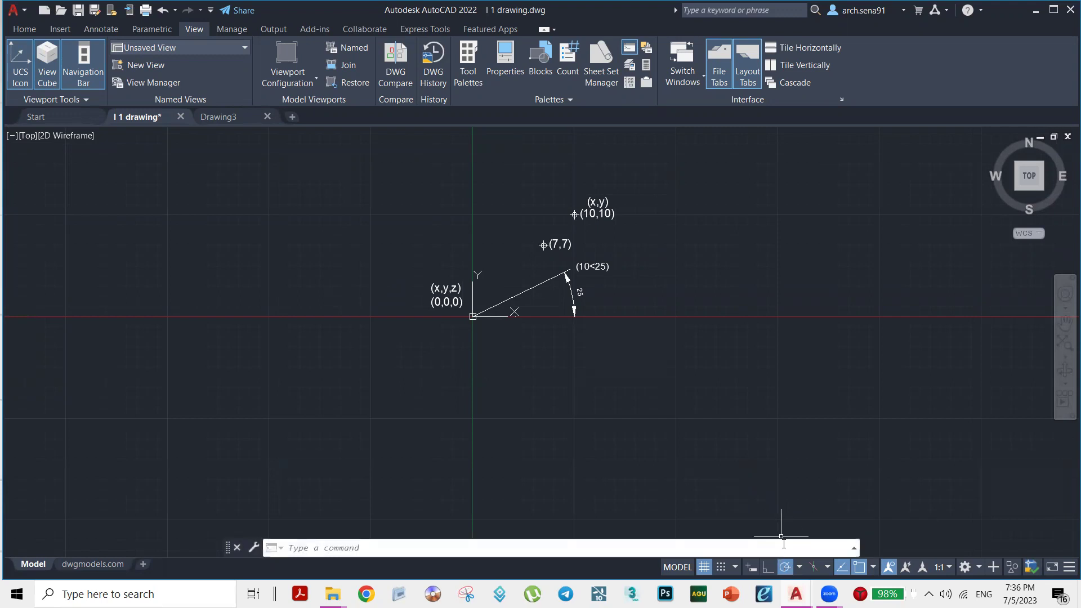
{"action": "middle_click_drag", "start_coordinate": [720, 443], "coordinate": [612, 400]}
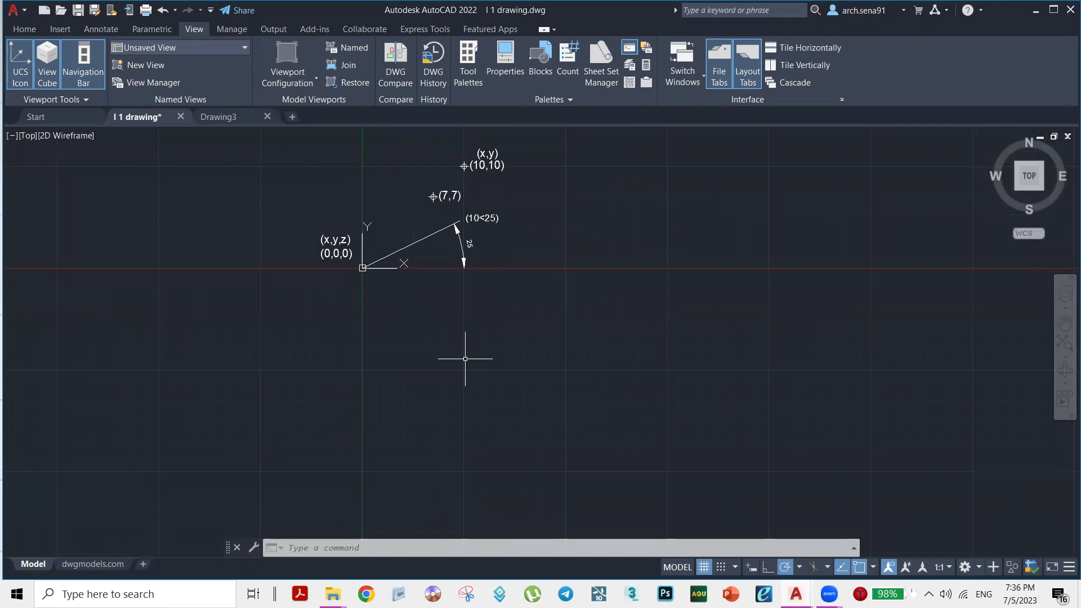
Try a line segment at a 120° polar angle in the empty area below the coordinate sketch and undo it
{"action": "type", "text": "l"}
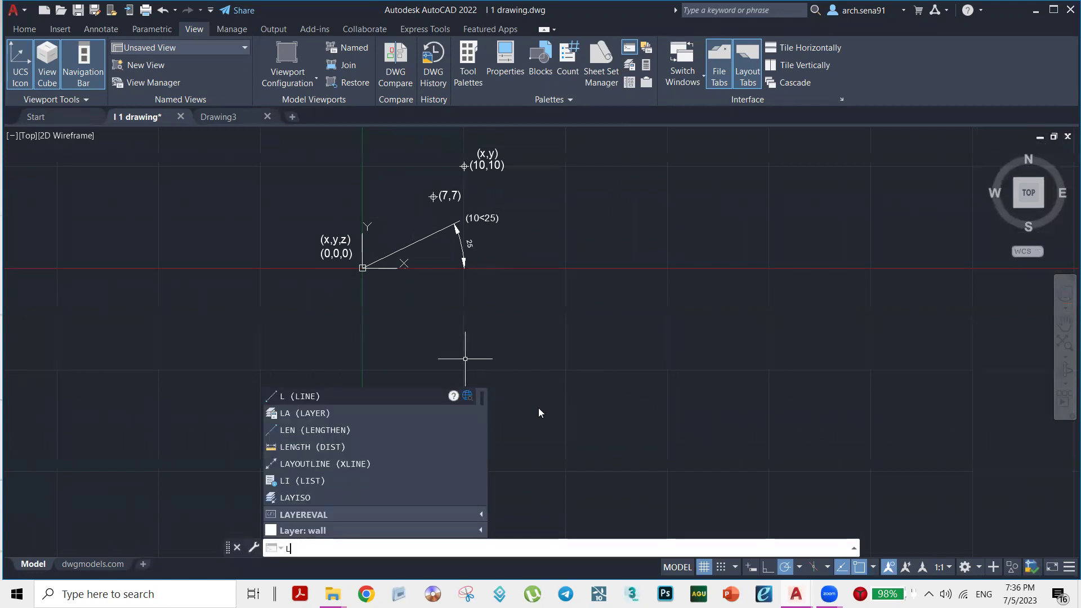
{"action": "key", "text": "Return"}
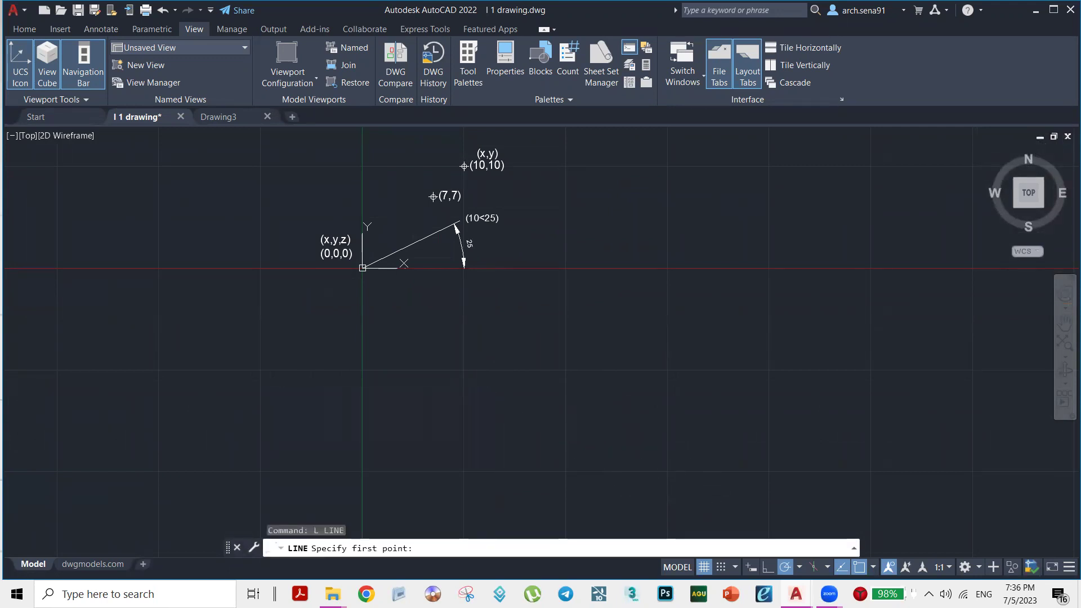
{"action": "left_click", "coordinate": [643, 484]}
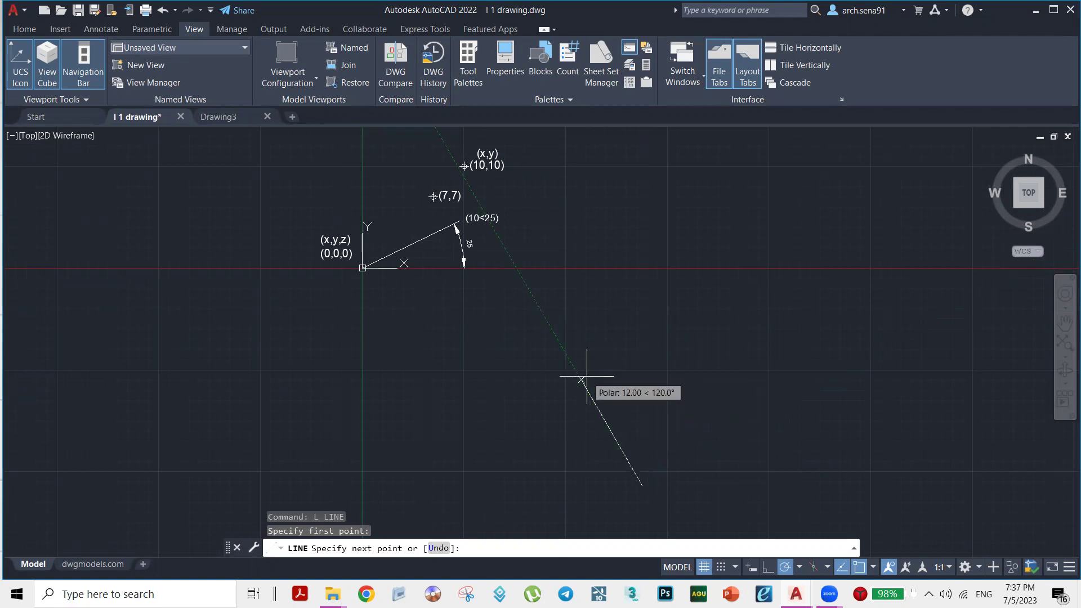
{"action": "left_click", "coordinate": [603, 418]}
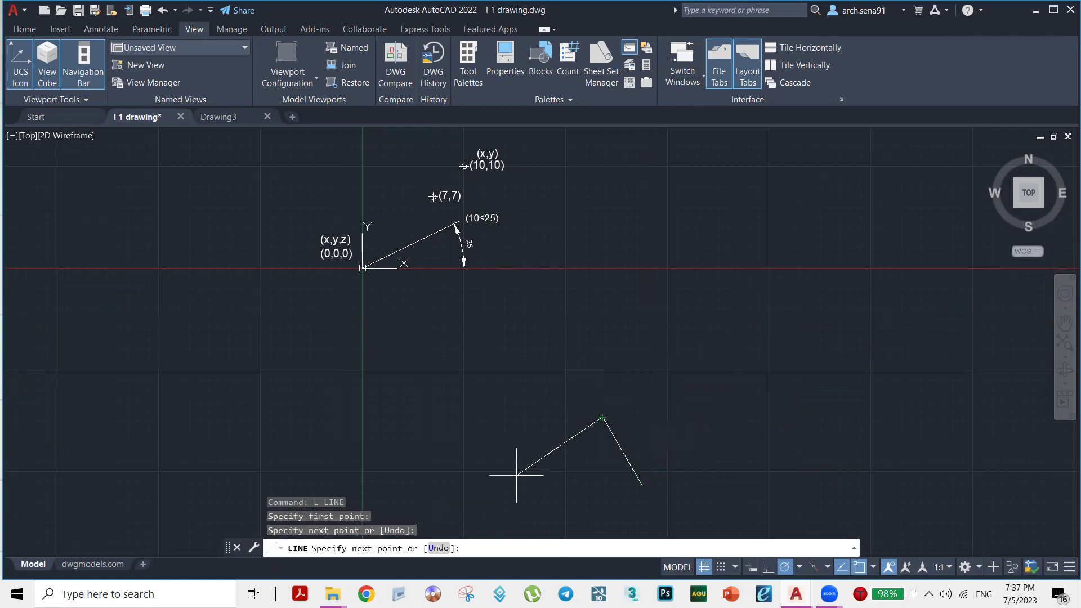
{"action": "key", "text": "ctrl+z"}
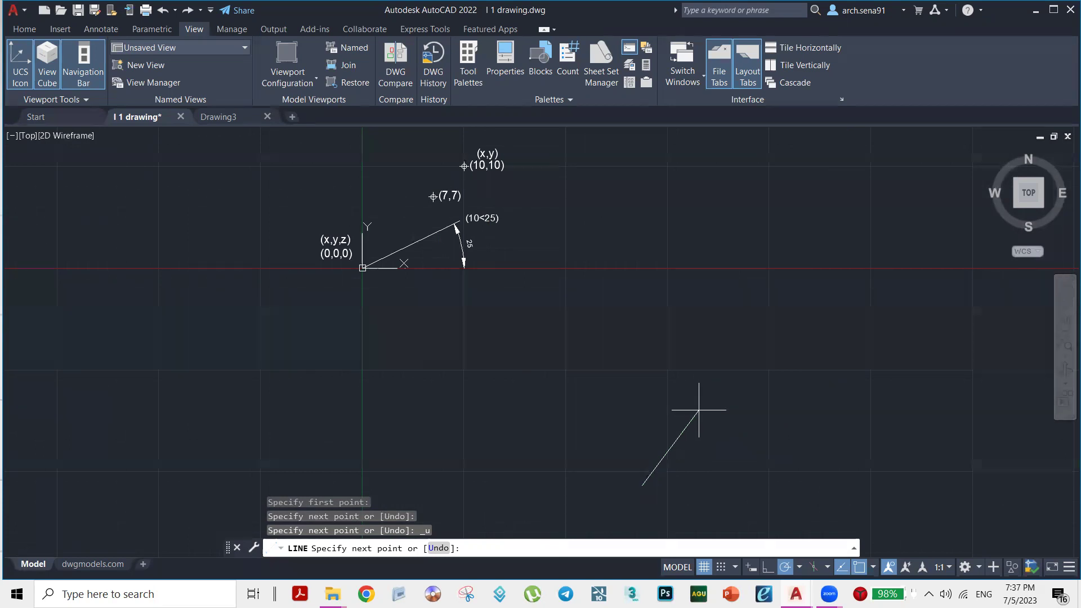
Review the available polar tracking angle increments and cancel the unfinished line
{"action": "left_click", "coordinate": [799, 568]}
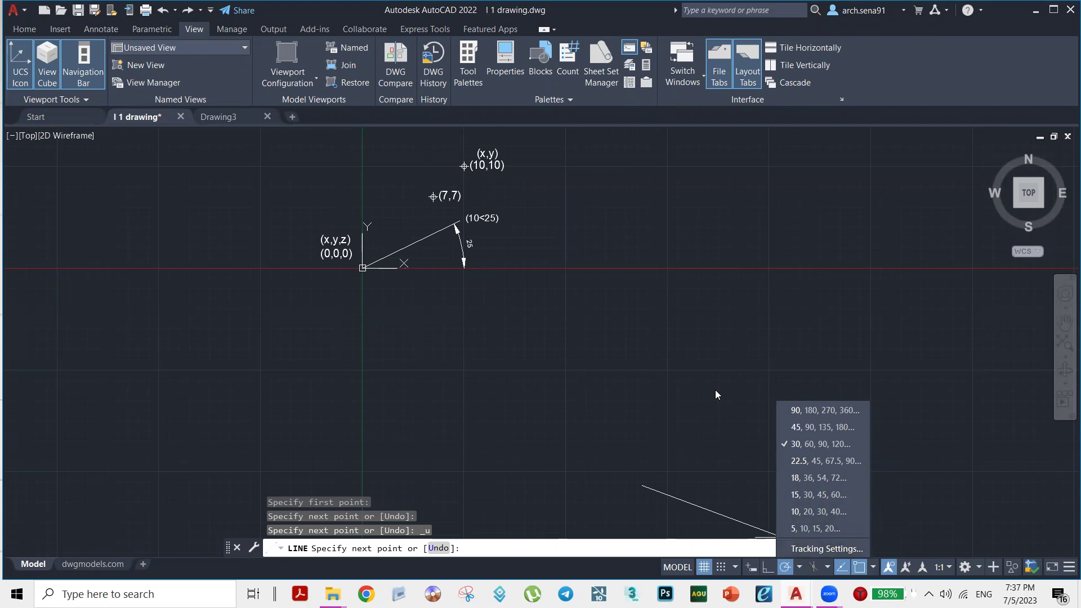
{"action": "key", "text": "Escape"}
{"action": "key", "text": "Escape"}
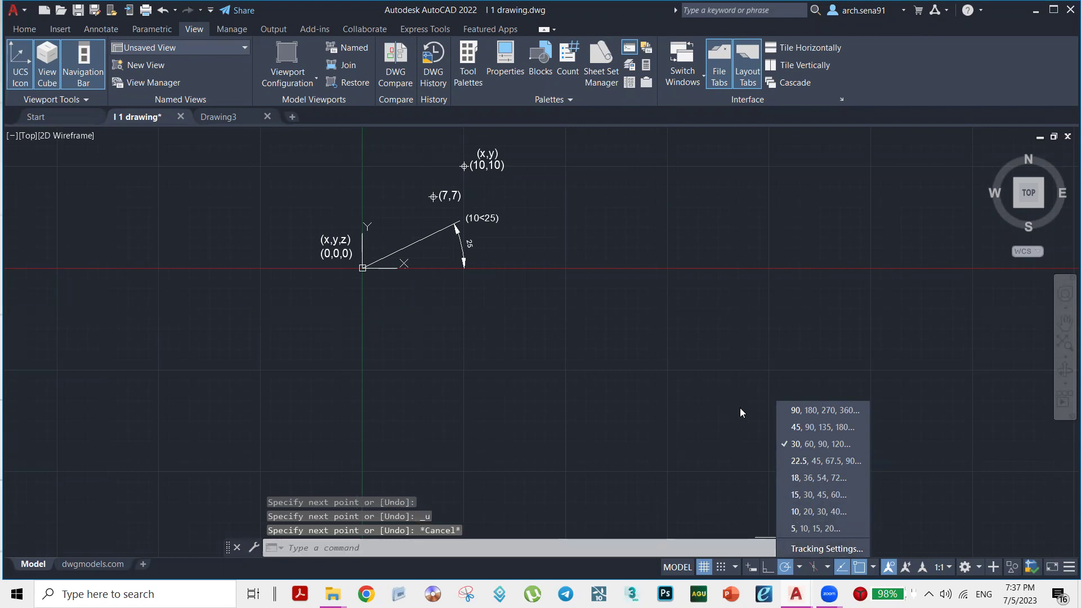
{"action": "left_click", "coordinate": [745, 480]}
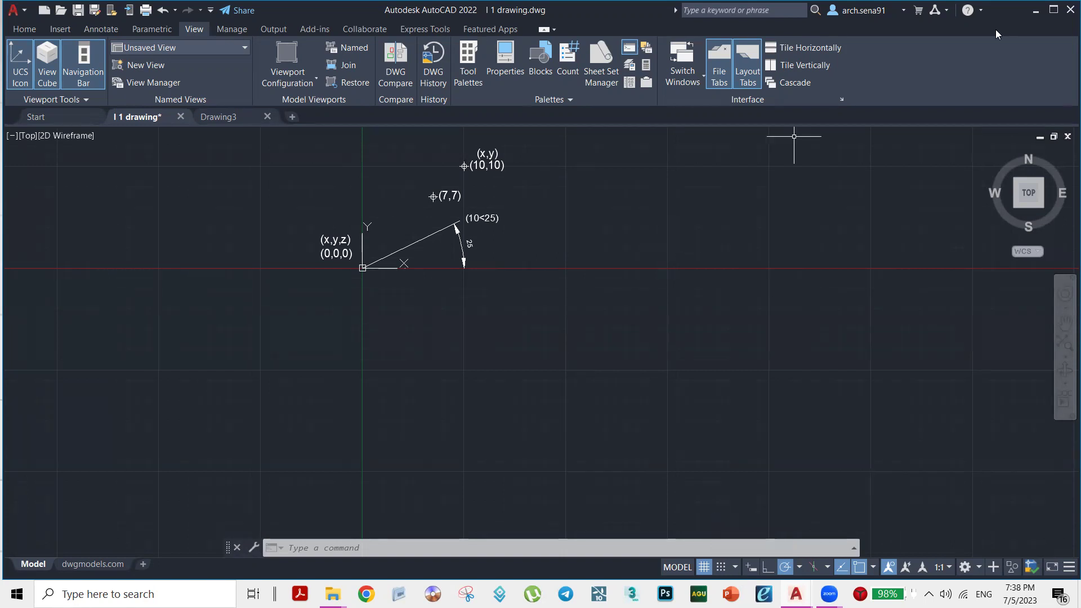
Locate the kitchen doorway in the floor plan and select the door's straight vertical leaf line
{"action": "middle_click_drag", "start_coordinate": [641, 217], "coordinate": [603, 394]}
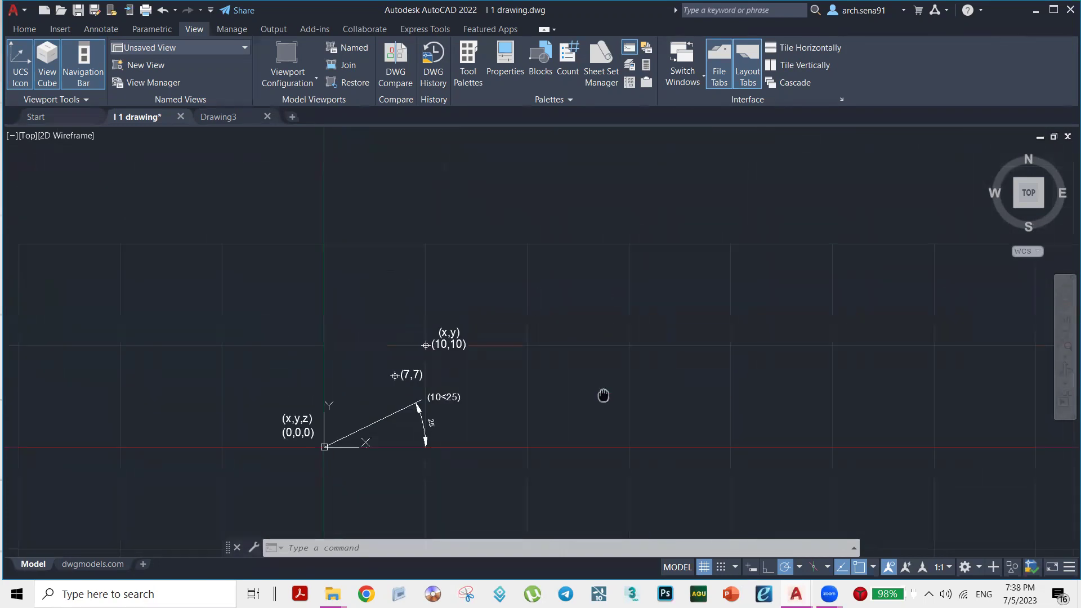
{"action": "scroll", "coordinate": [599, 382], "scroll_direction": "down", "scroll_amount": 4}
{"action": "scroll", "coordinate": [687, 285], "scroll_direction": "down", "scroll_amount": 2}
{"action": "middle_click_drag", "start_coordinate": [687, 285], "coordinate": [620, 343]}
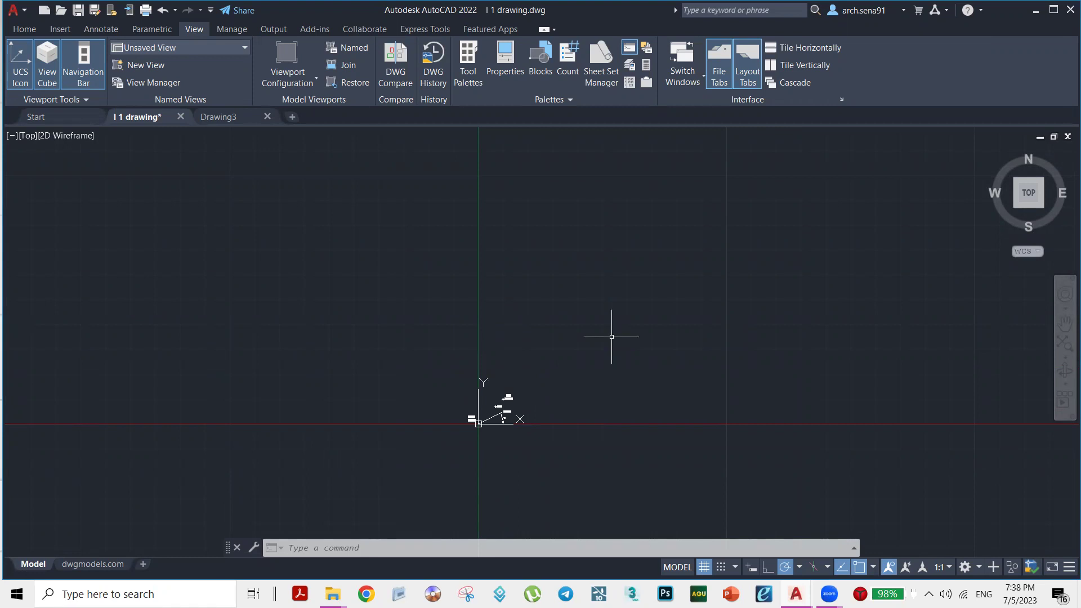
{"action": "scroll", "coordinate": [535, 389], "scroll_direction": "down", "scroll_amount": 3}
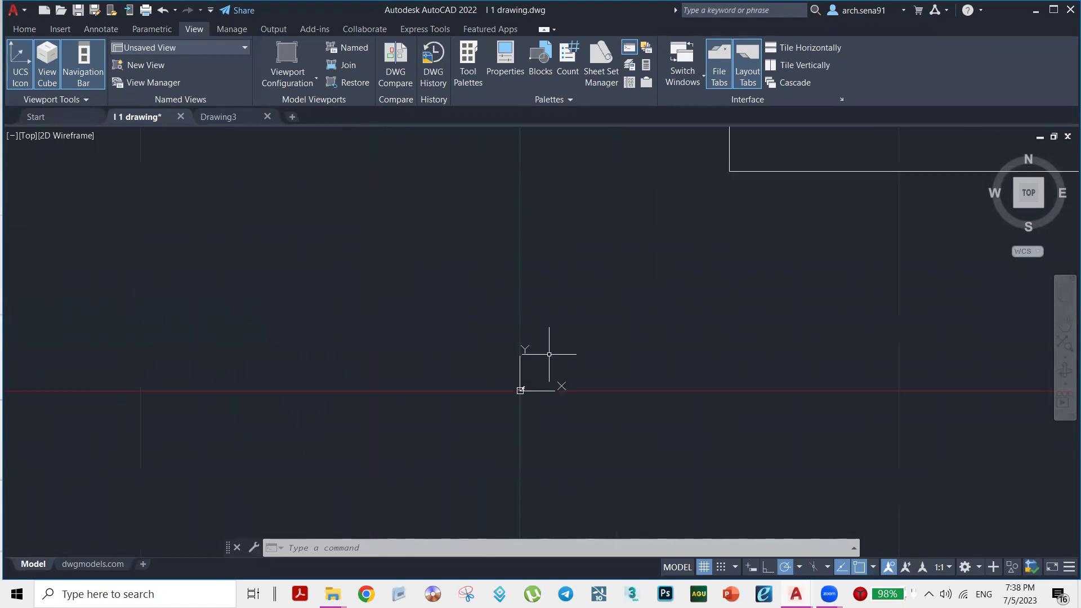
{"action": "middle_click_drag", "start_coordinate": [549, 354], "coordinate": [560, 406]}
{"action": "scroll", "coordinate": [559, 405], "scroll_direction": "up", "scroll_amount": 3}
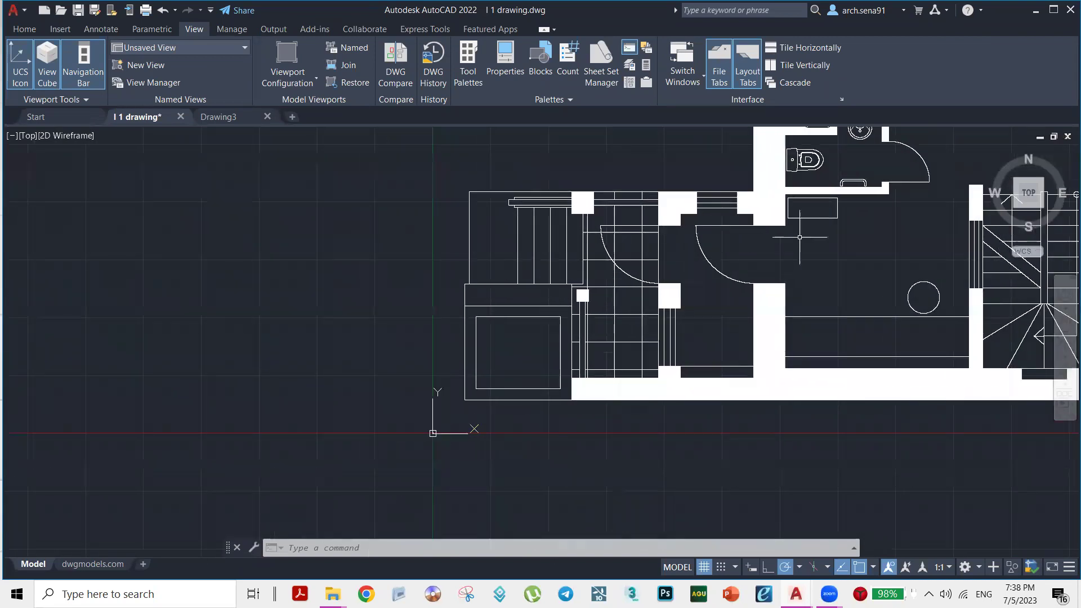
{"action": "middle_click_drag", "start_coordinate": [800, 237], "coordinate": [678, 394]}
{"action": "scroll", "coordinate": [731, 349], "scroll_direction": "down", "scroll_amount": 2}
{"action": "middle_click_drag", "start_coordinate": [811, 304], "coordinate": [683, 332]}
{"action": "scroll", "coordinate": [647, 363], "scroll_direction": "up", "scroll_amount": 2}
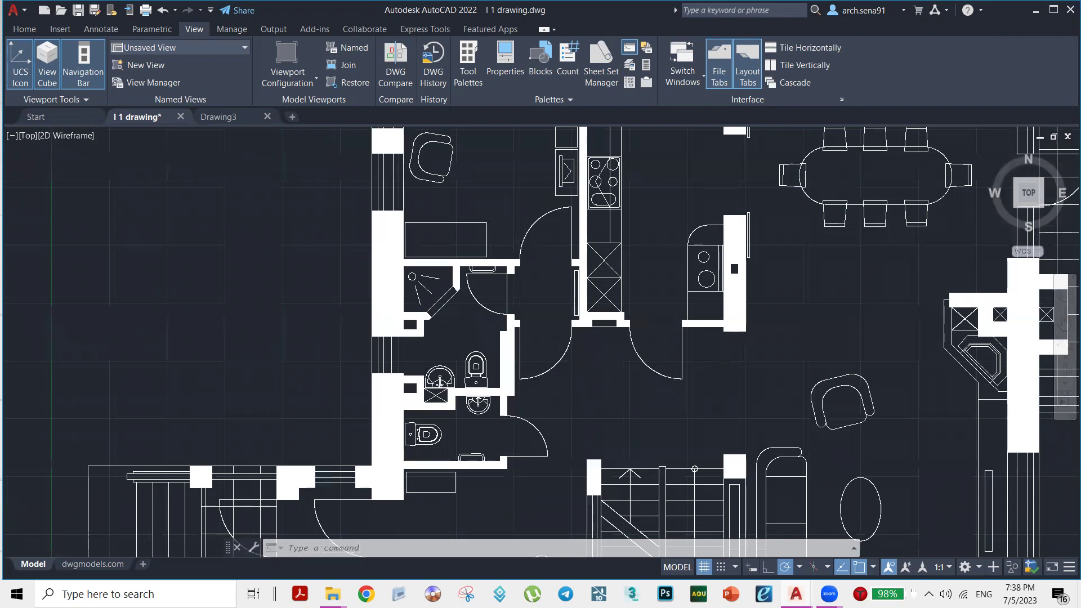
{"action": "scroll", "coordinate": [683, 363], "scroll_direction": "up", "scroll_amount": 6}
{"action": "left_click", "coordinate": [679, 348]}
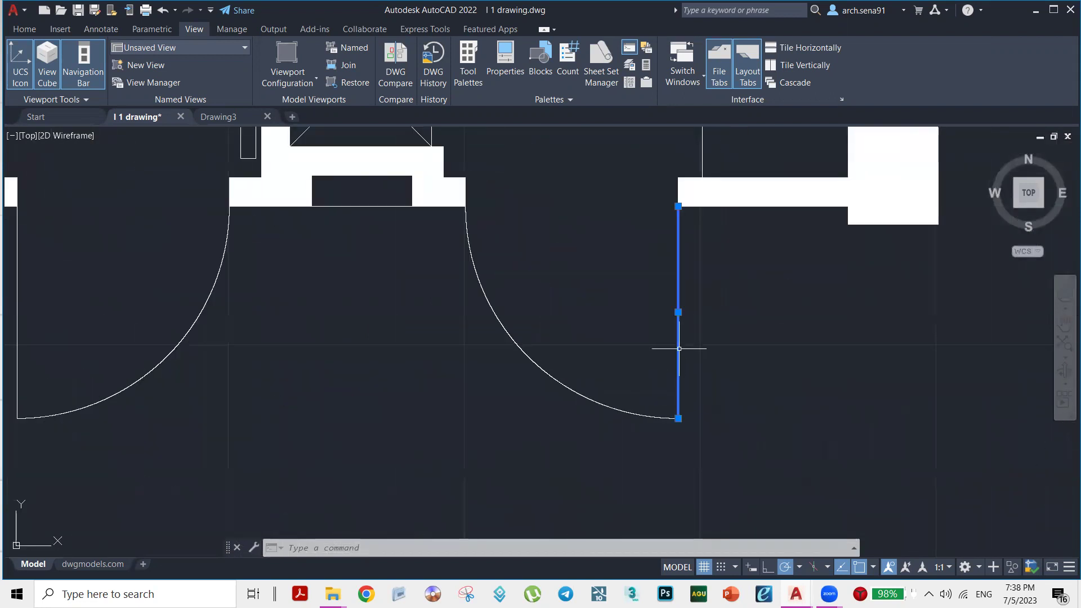
Add the kitchen door's swing arc and the short vertical counter line below the cooktop to the selection
{"action": "left_click", "coordinate": [625, 413]}
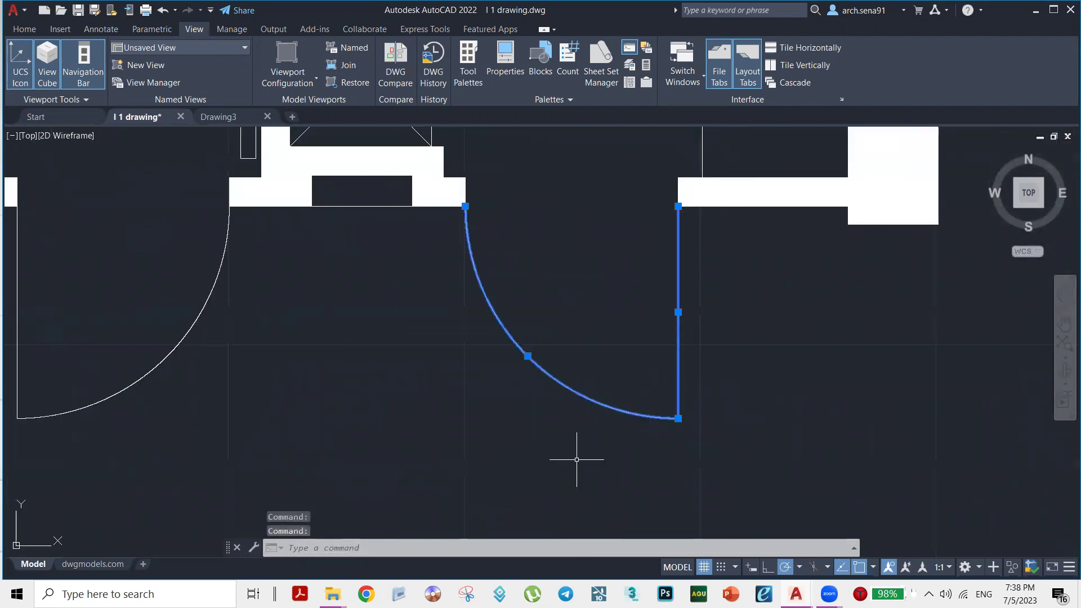
{"action": "scroll", "coordinate": [606, 400], "scroll_direction": "down", "scroll_amount": 2}
{"action": "left_click", "coordinate": [666, 245]}
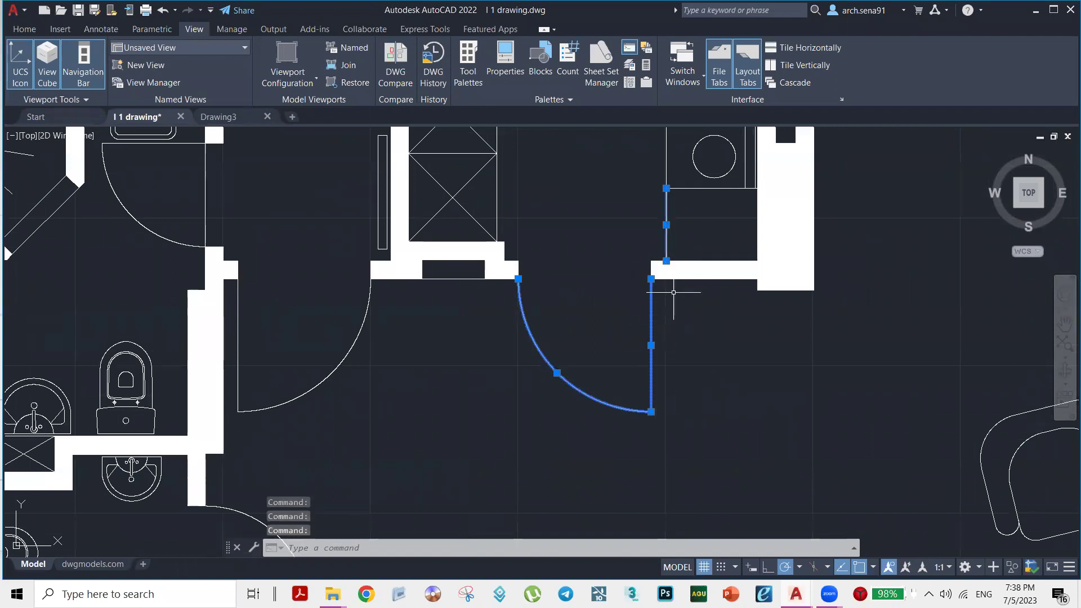
{"action": "scroll", "coordinate": [642, 322], "scroll_direction": "up", "scroll_amount": 4}
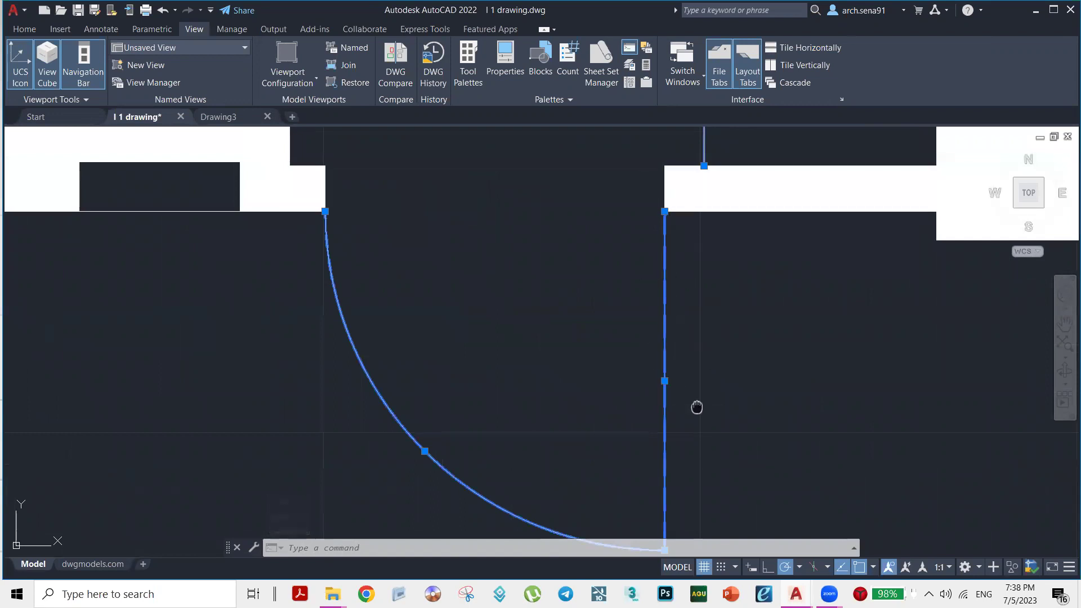
{"action": "middle_click_drag", "start_coordinate": [697, 407], "coordinate": [687, 306]}
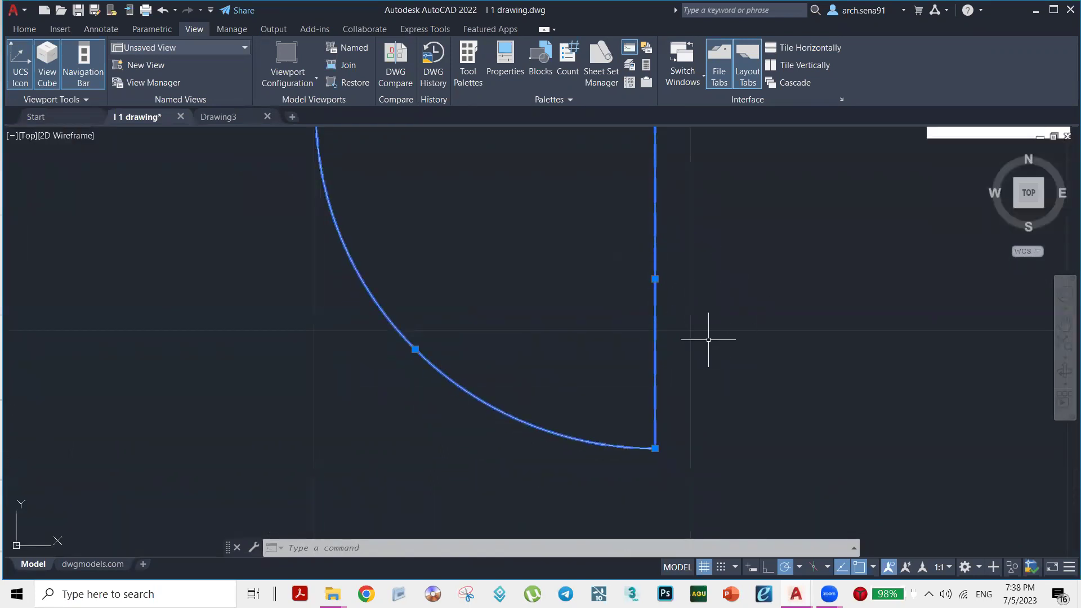
{"action": "middle_click_drag", "start_coordinate": [709, 269], "coordinate": [711, 345]}
{"action": "scroll", "coordinate": [709, 281], "scroll_direction": "down", "scroll_amount": 4}
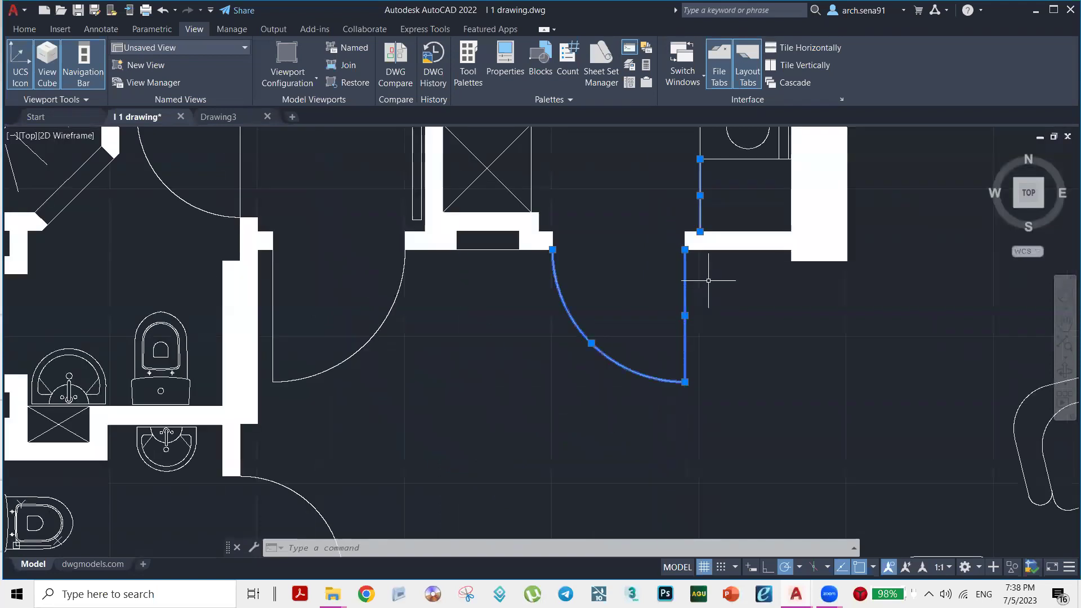
{"action": "middle_click_drag", "start_coordinate": [709, 281], "coordinate": [705, 319]}
{"action": "middle_click_drag", "start_coordinate": [697, 259], "coordinate": [695, 349]}
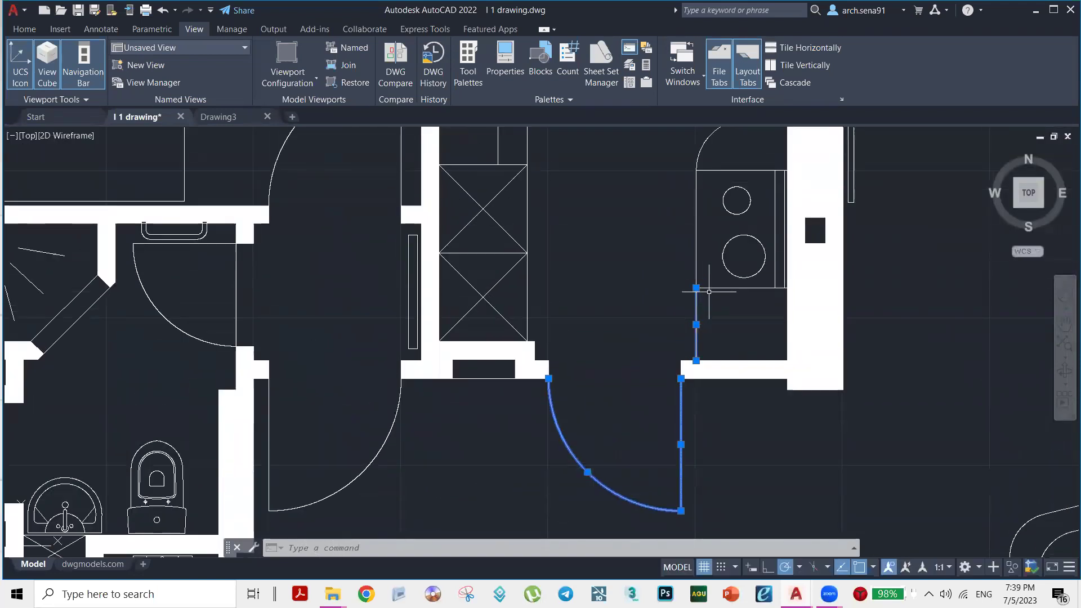
Add the rectangular cooktop outline to the selection and clear the whole selection
{"action": "scroll", "coordinate": [709, 292], "scroll_direction": "up", "scroll_amount": 2}
{"action": "left_click", "coordinate": [711, 283]}
{"action": "left_click", "coordinate": [707, 284]}
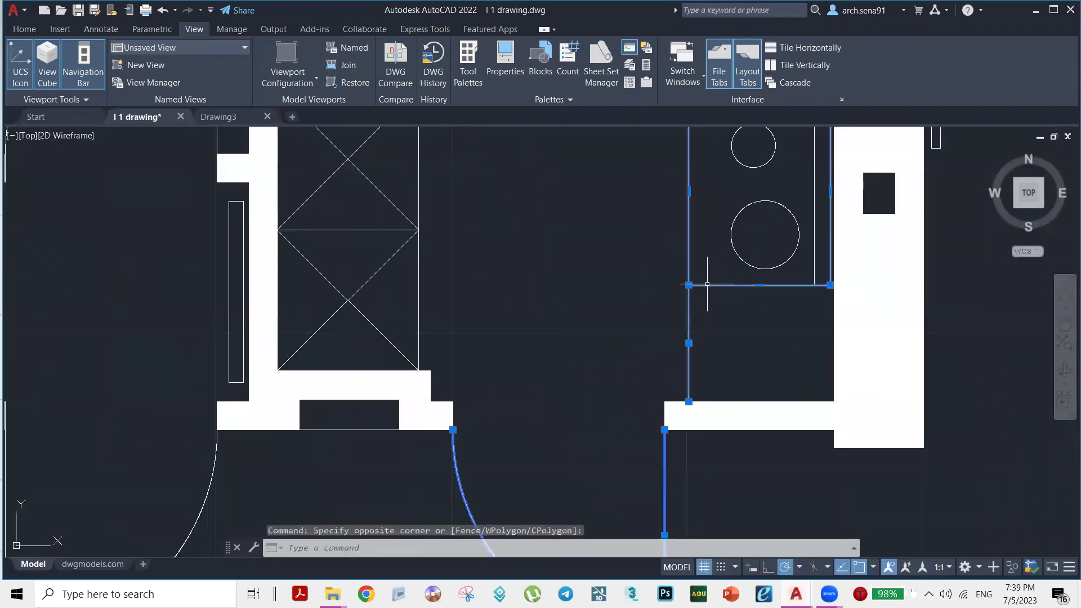
{"action": "middle_click_drag", "start_coordinate": [734, 321], "coordinate": [700, 435]}
{"action": "scroll", "coordinate": [701, 411], "scroll_direction": "down", "scroll_amount": 4}
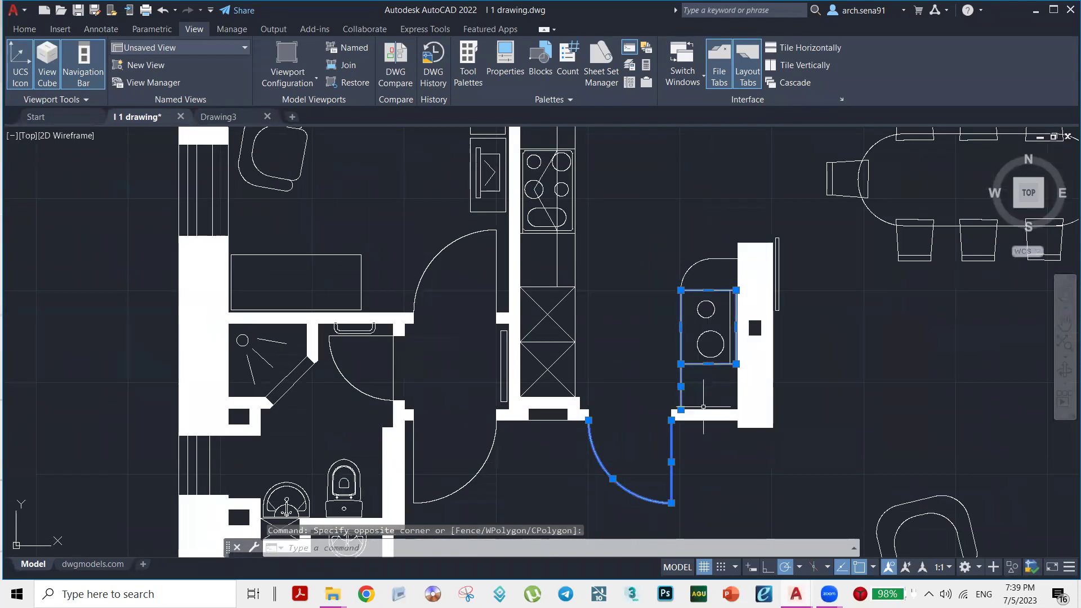
{"action": "scroll", "coordinate": [680, 401], "scroll_direction": "up", "scroll_amount": 2}
{"action": "key", "text": "Escape"}
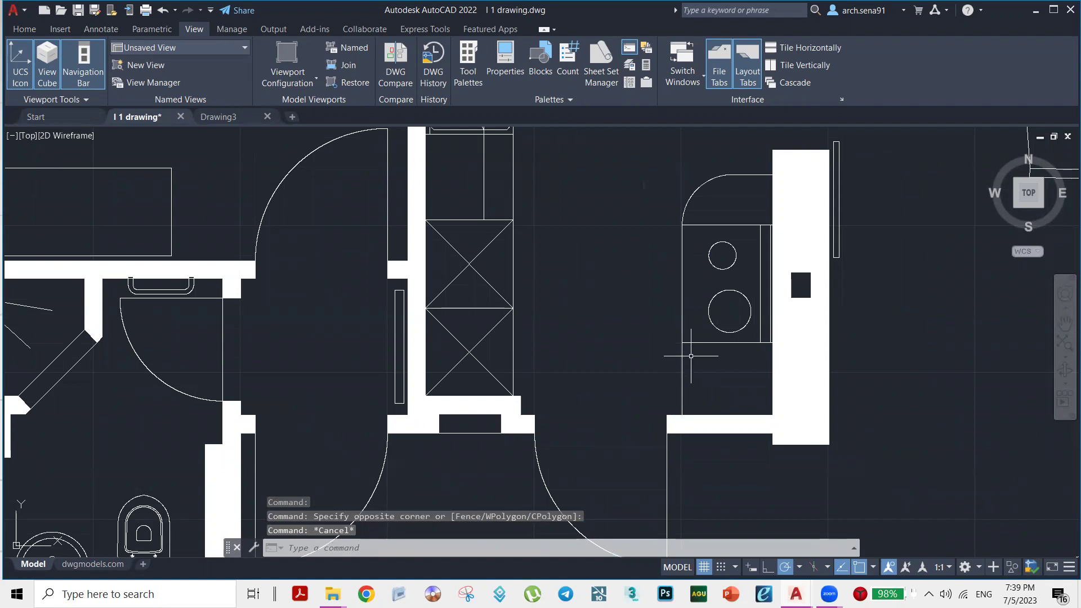
Select the cooktop outline, the counter line below it, the rounded counter corner arc and the short horizontal line joining it
{"action": "left_click", "coordinate": [682, 337]}
{"action": "left_click", "coordinate": [683, 376]}
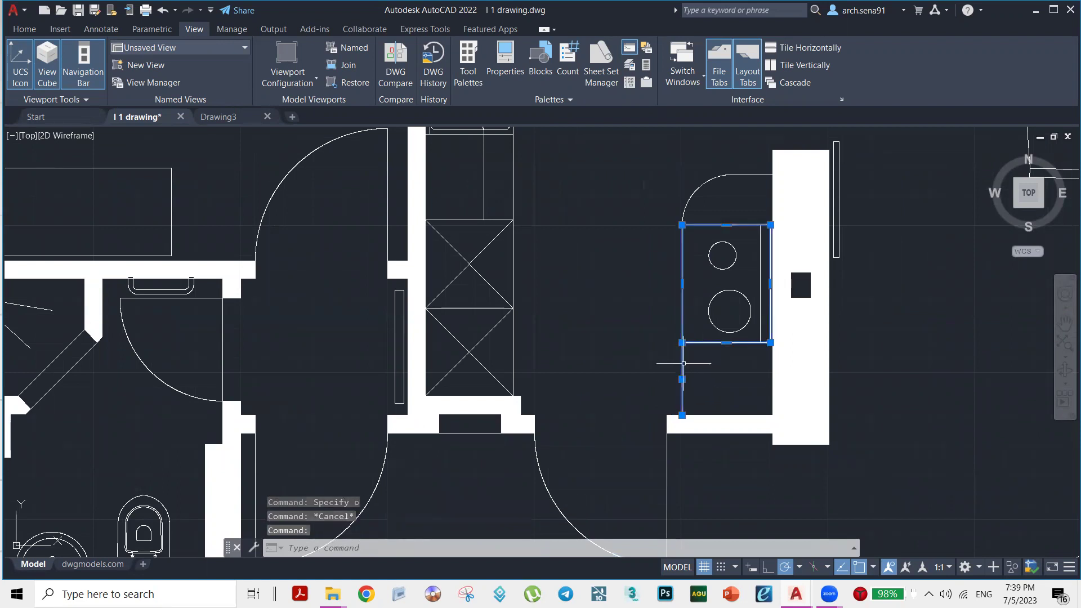
{"action": "left_click", "coordinate": [714, 180]}
{"action": "left_click", "coordinate": [746, 170]}
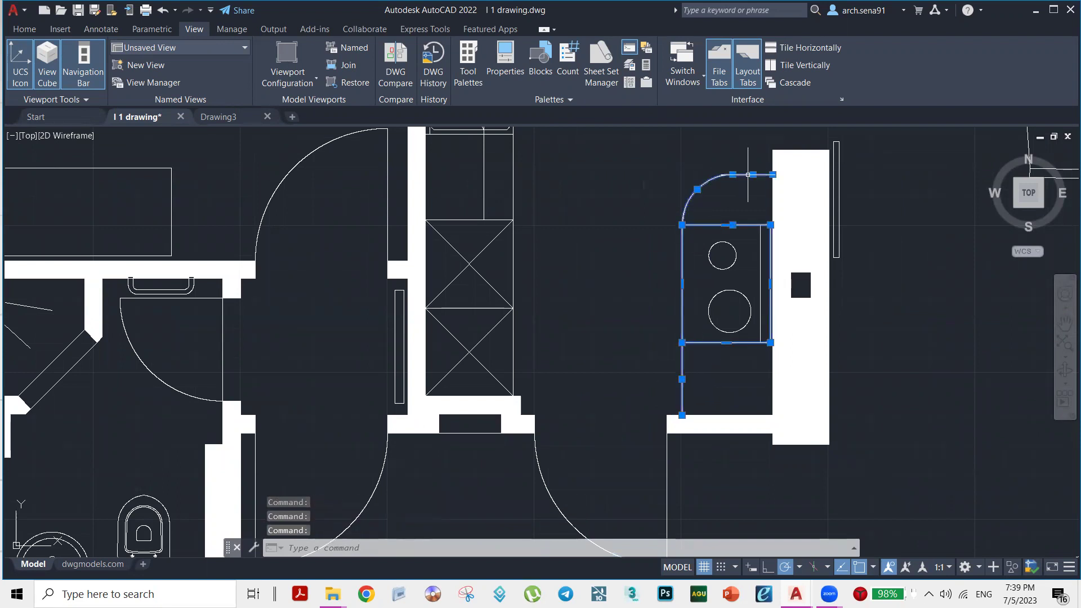
Remove the counter's horizontal line and corner arc from the selection individually, and clear the remaining selected objects
{"action": "scroll", "coordinate": [751, 199], "scroll_direction": "up", "scroll_amount": 5}
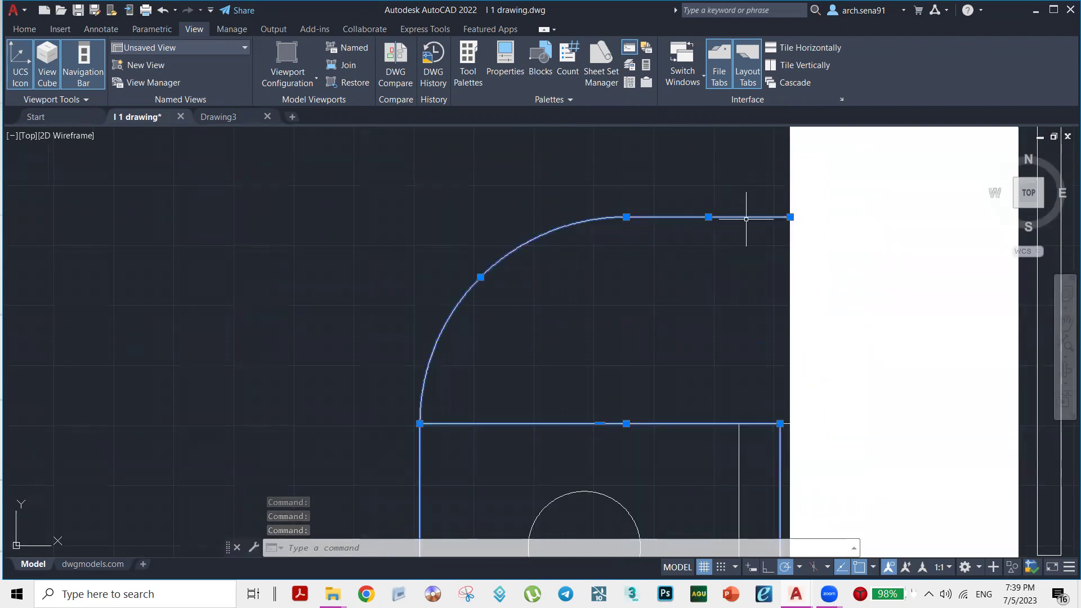
{"action": "mouse_move", "coordinate": [744, 217]}
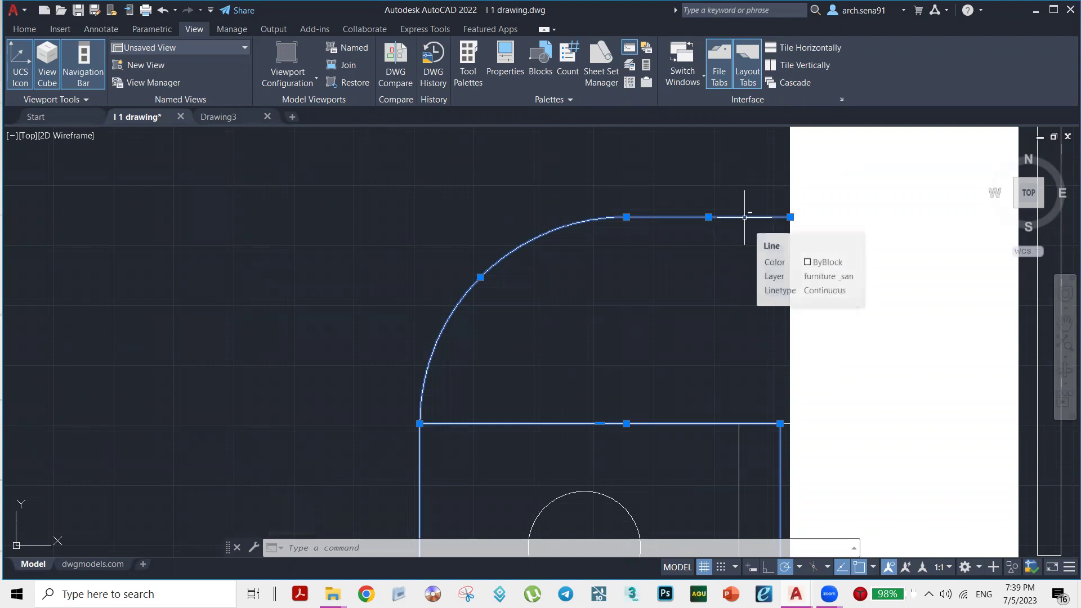
{"action": "left_click", "coordinate": [744, 217], "text": "shift"}
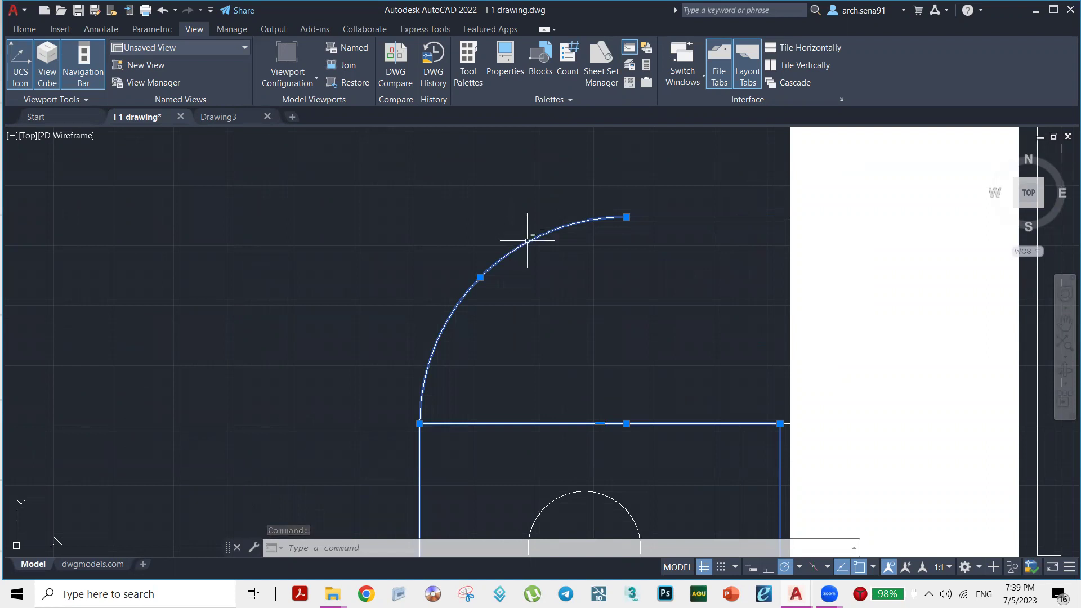
{"action": "left_click", "coordinate": [527, 241], "text": "shift"}
{"action": "mouse_move", "coordinate": [529, 238]}
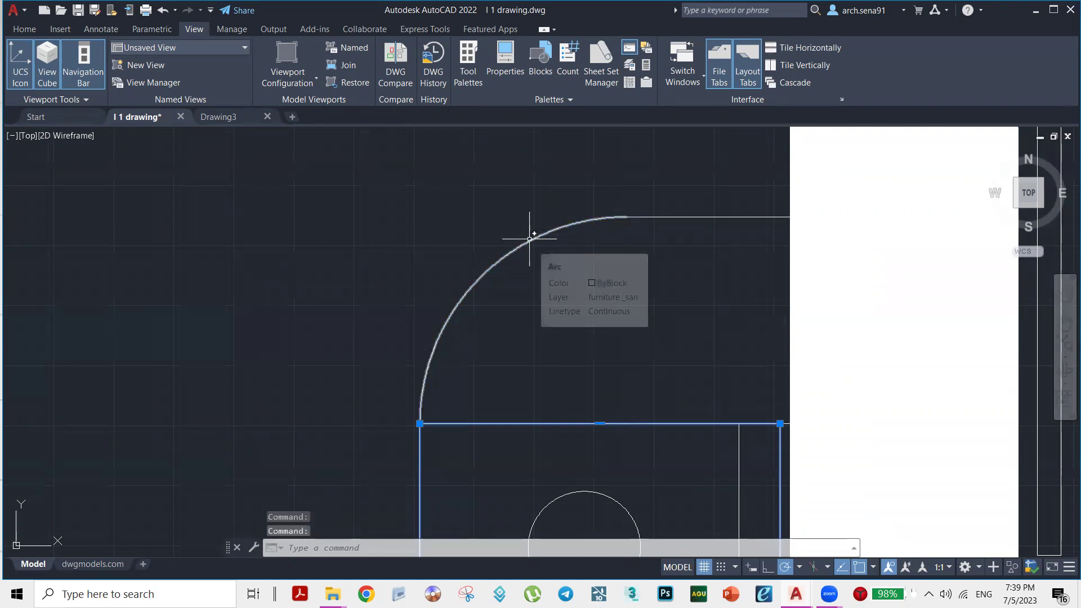
{"action": "scroll", "coordinate": [529, 239], "scroll_direction": "down", "scroll_amount": 6}
{"action": "middle_click_drag", "start_coordinate": [593, 321], "coordinate": [635, 272]}
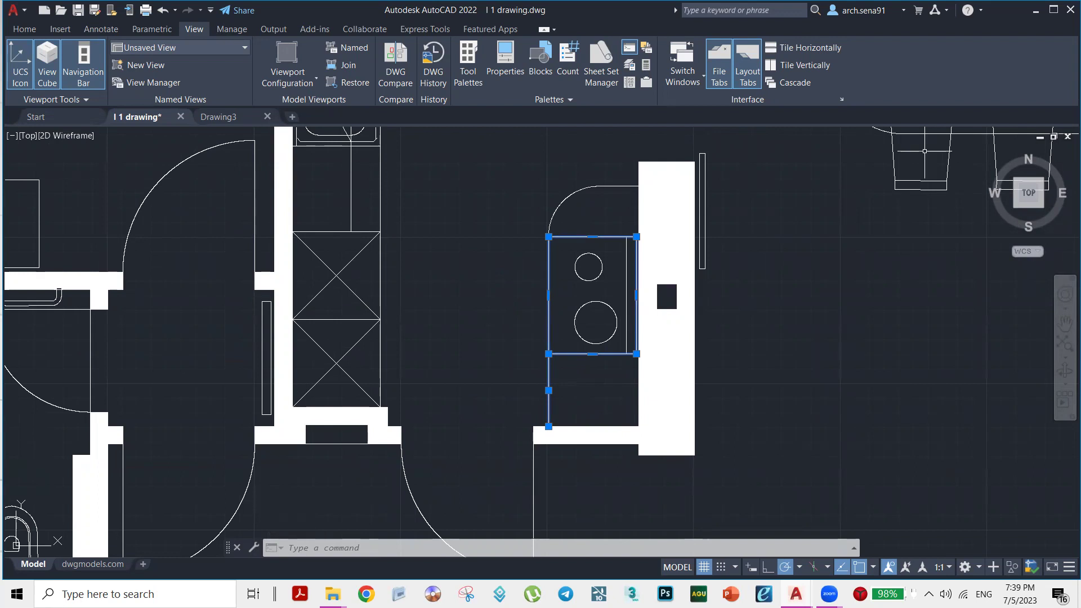
{"action": "key", "text": "Escape"}
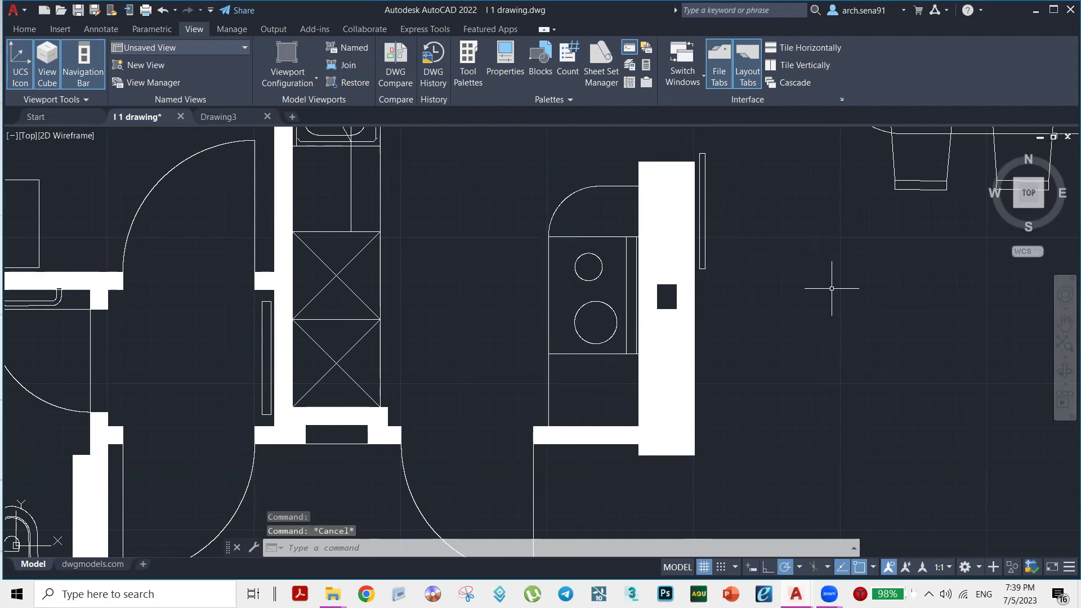
Start a window selection from the kitchen across to the dining table in the floor plan
{"action": "mouse_move", "coordinate": [743, 302]}
{"action": "middle_mouse_down"}
{"action": "mouse_move", "coordinate": [614, 394]}
{"action": "mouse_move", "coordinate": [635, 208]}
{"action": "mouse_move", "coordinate": [649, 188]}
{"action": "middle_mouse_up"}
{"action": "scroll", "coordinate": [614, 394], "scroll_direction": "down", "scroll_amount": 3}
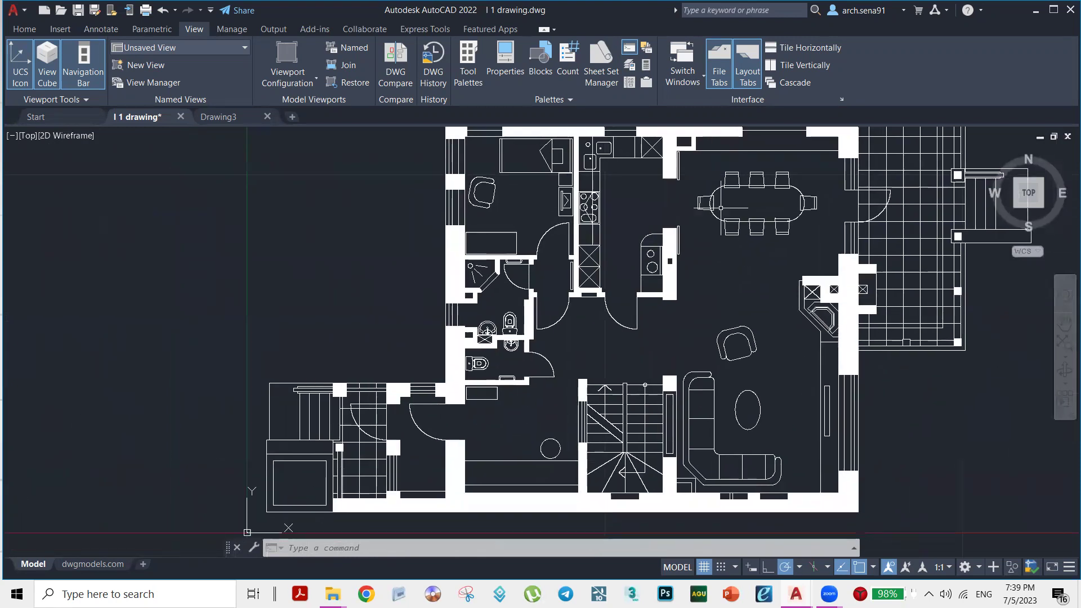
{"action": "left_click", "coordinate": [623, 173]}
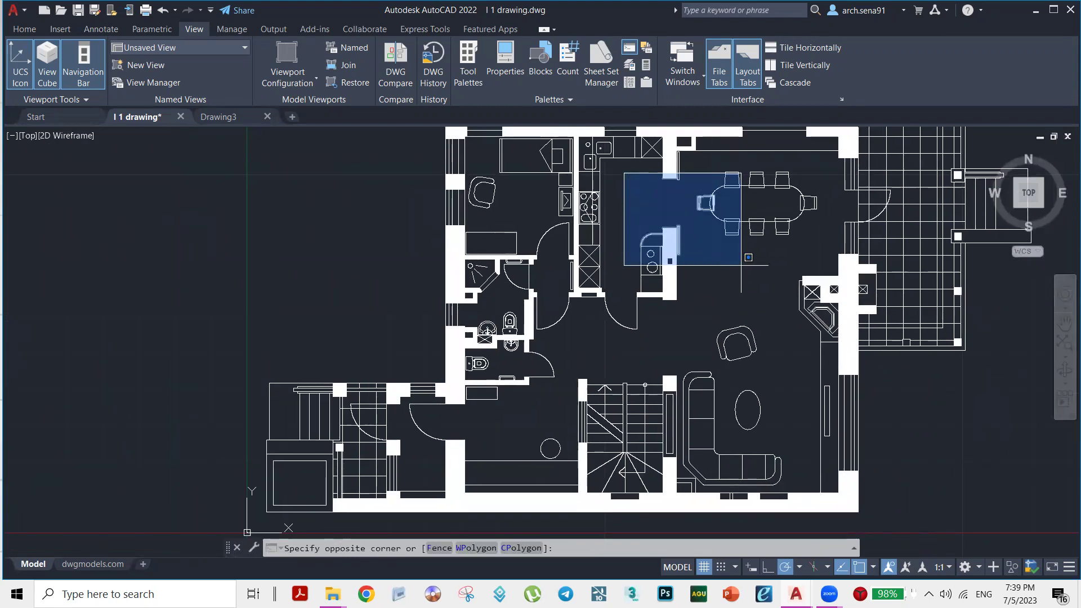